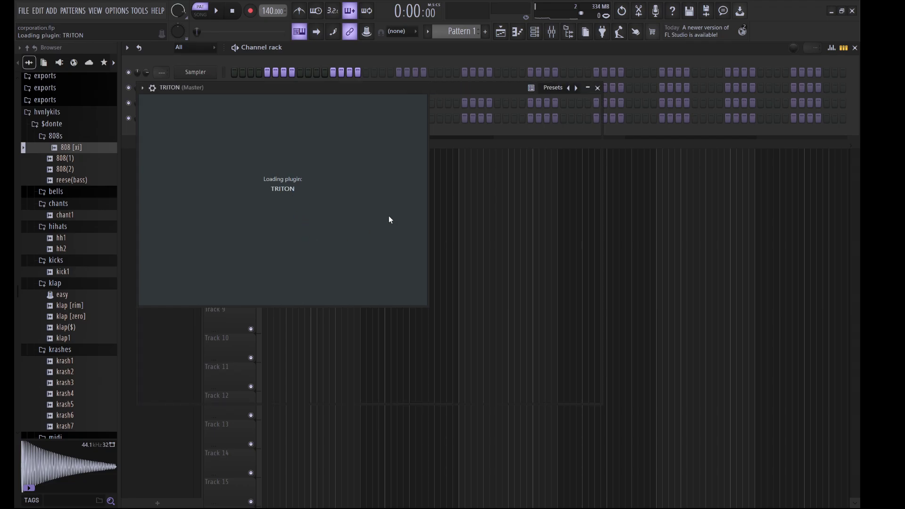
Load the Platinum Strings program from TRITON's Strings category
{"action": "left_click", "coordinate": [367, 143]}
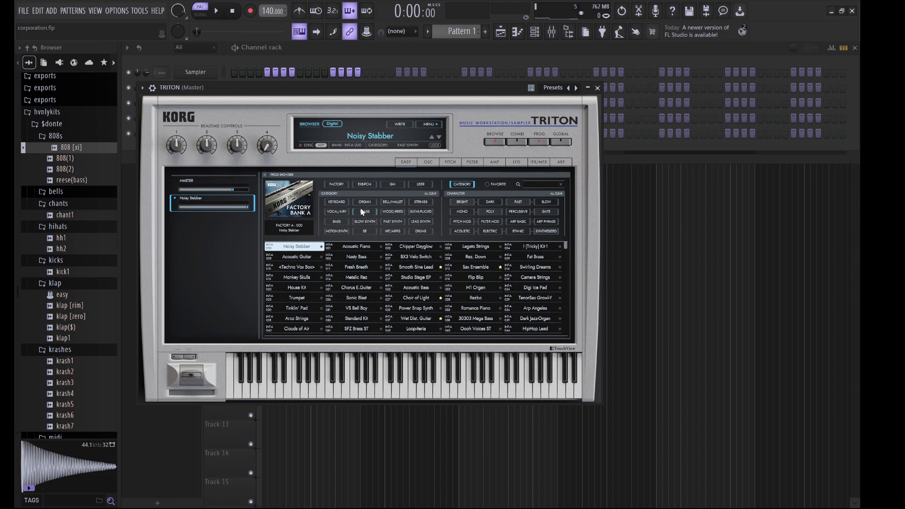
{"action": "left_click", "coordinate": [419, 202]}
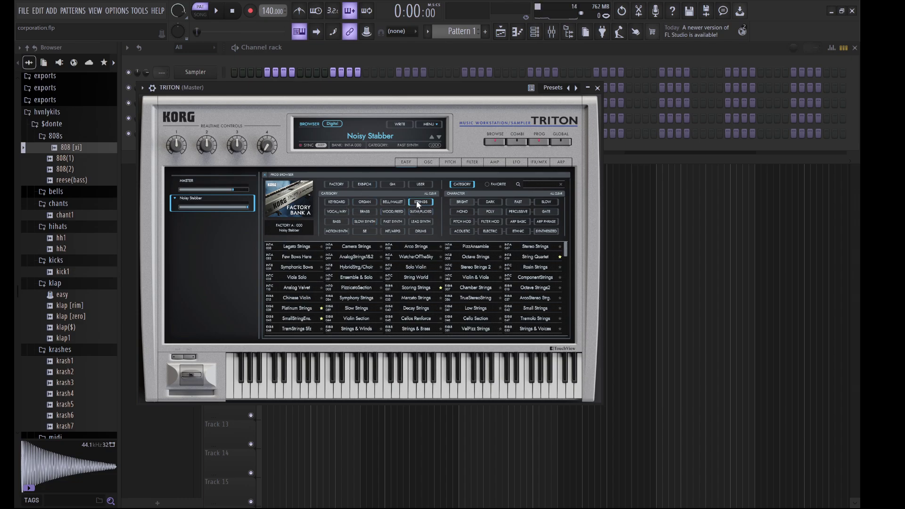
{"action": "left_click", "coordinate": [303, 310]}
Draw a four-bar chord from bar 1 in TRITON's piano roll with the notes A#5, C#6, F6, F#6 and G#6
{"action": "left_click", "coordinate": [351, 50]}
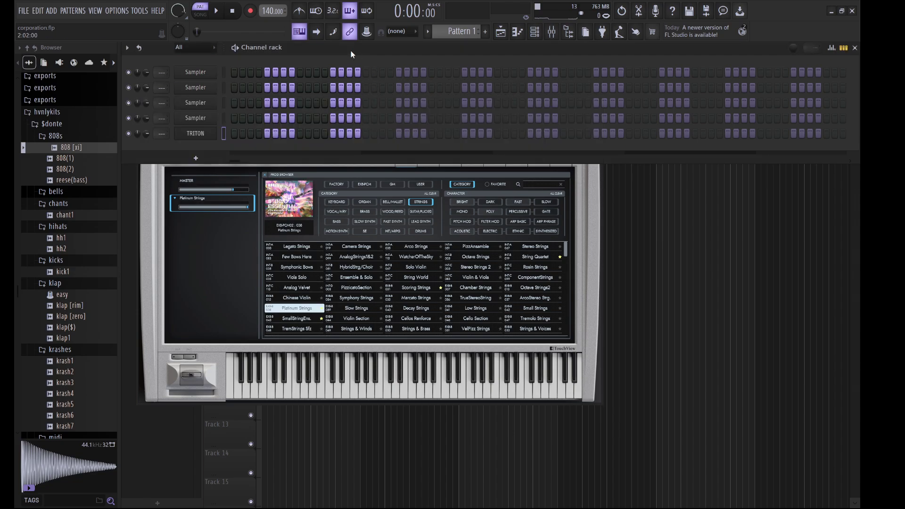
{"action": "key", "text": "F7"}
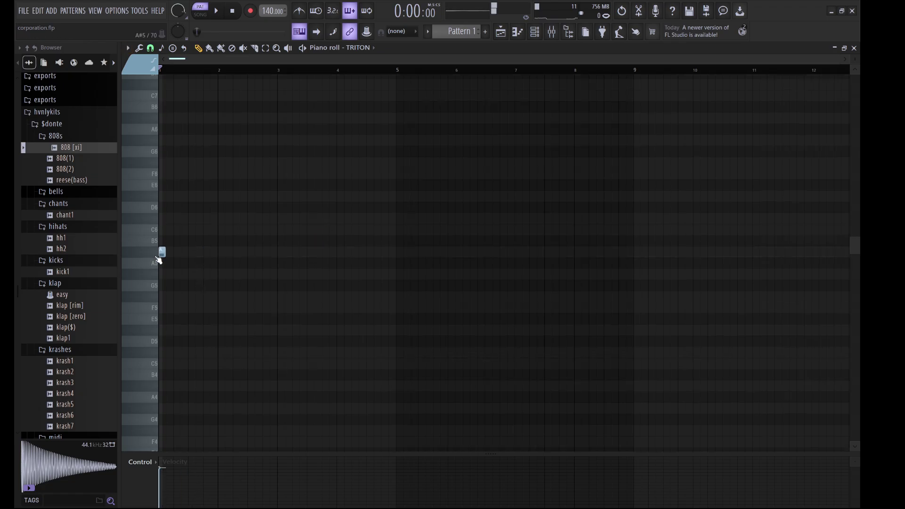
{"action": "left_click_drag", "start_coordinate": [163, 252], "coordinate": [355, 293]}
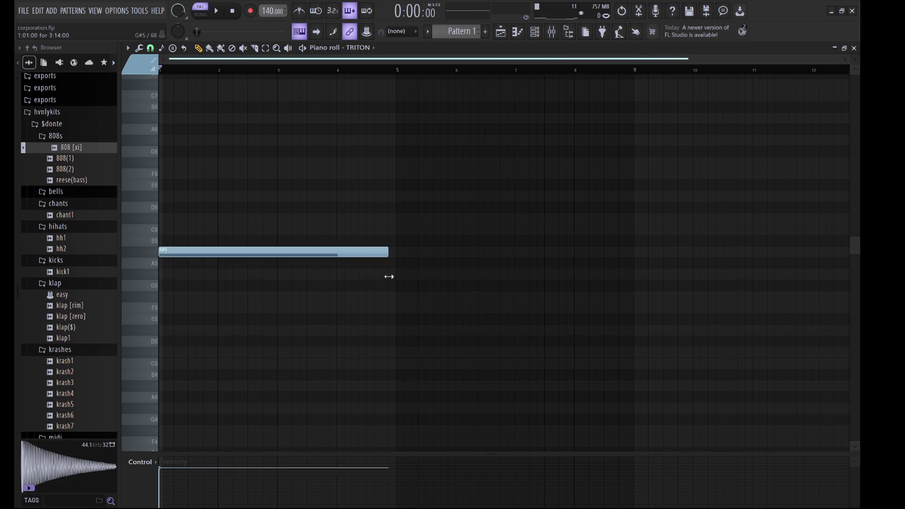
{"action": "mouse_move", "coordinate": [222, 217]}
{"action": "left_mouse_down"}
{"action": "mouse_move", "coordinate": [178, 213]}
{"action": "mouse_move", "coordinate": [153, 227]}
{"action": "left_mouse_up"}
{"action": "left_click_drag", "start_coordinate": [202, 175], "coordinate": [148, 173]}
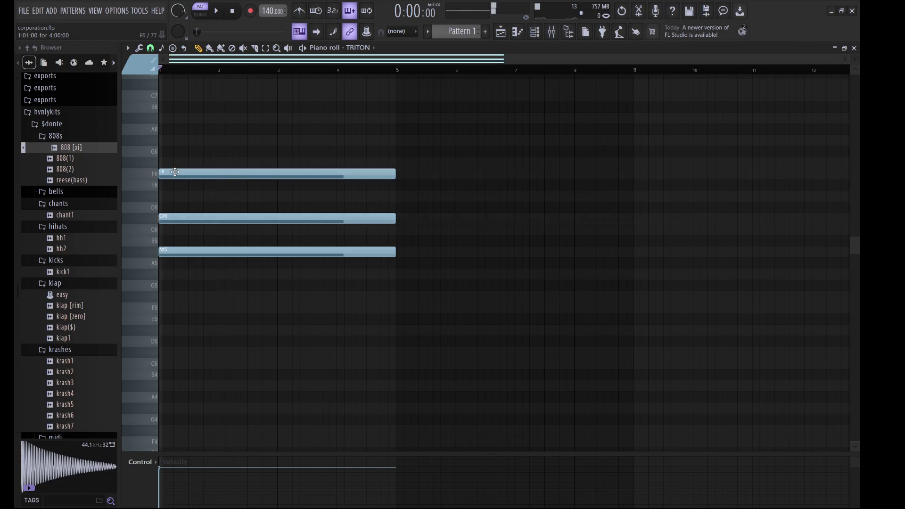
{"action": "mouse_move", "coordinate": [200, 162]}
{"action": "left_mouse_down"}
{"action": "mouse_move", "coordinate": [188, 161]}
{"action": "mouse_move", "coordinate": [192, 139]}
{"action": "mouse_move", "coordinate": [174, 152]}
{"action": "mouse_move", "coordinate": [186, 167]}
{"action": "left_mouse_up"}
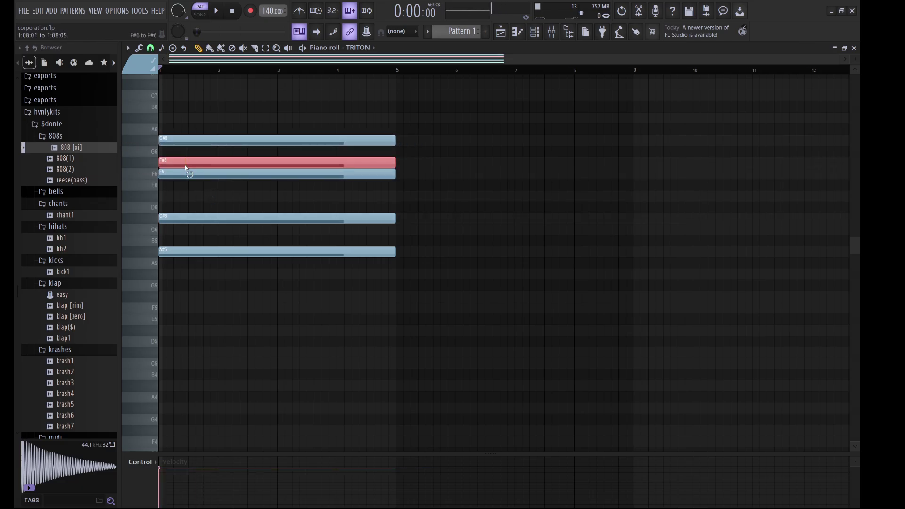
Lower the chord's G#6 note by an octave and start playing the pattern
{"action": "left_click", "coordinate": [185, 140]}
{"action": "key", "text": "ctrl+Down"}
{"action": "key", "text": "space"}
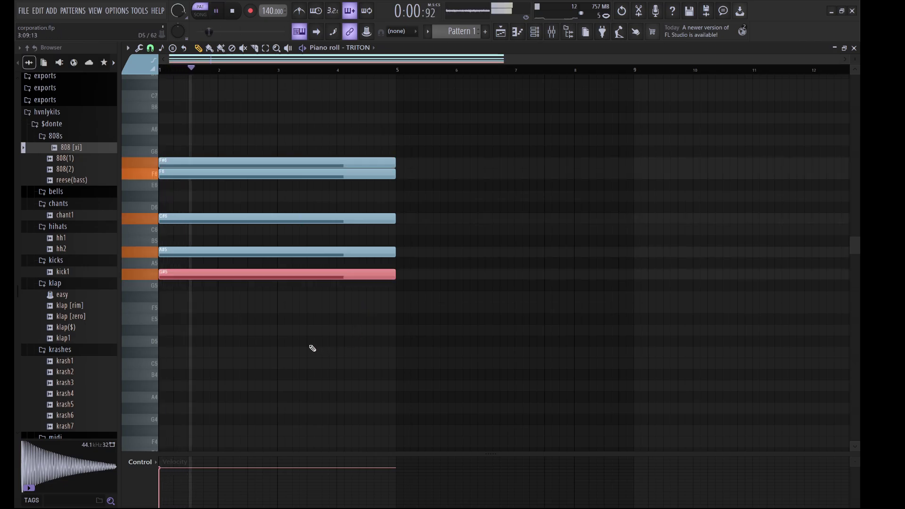
Duplicate the whole chord at bar 5 and lower the copy's F#6 note by an octave
{"action": "key", "text": "ctrl+d"}
{"action": "key", "text": "ctrl+b"}
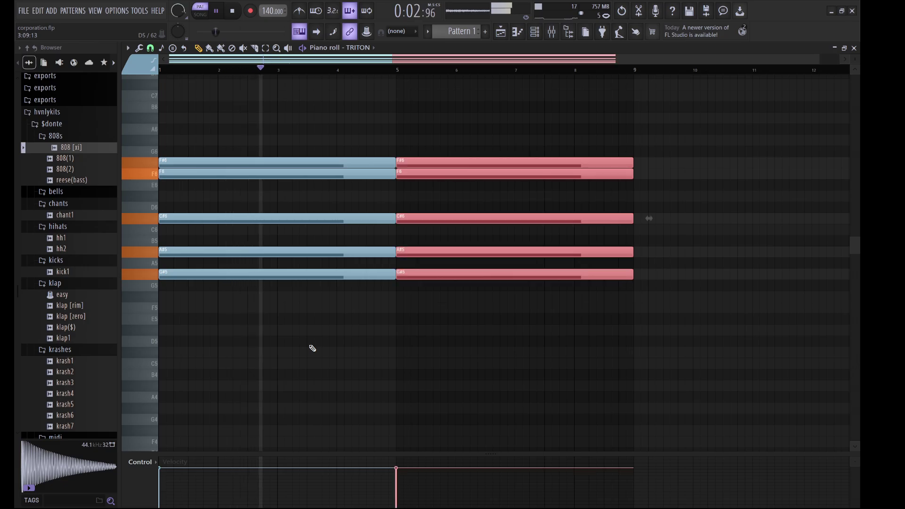
{"action": "left_click", "coordinate": [431, 163]}
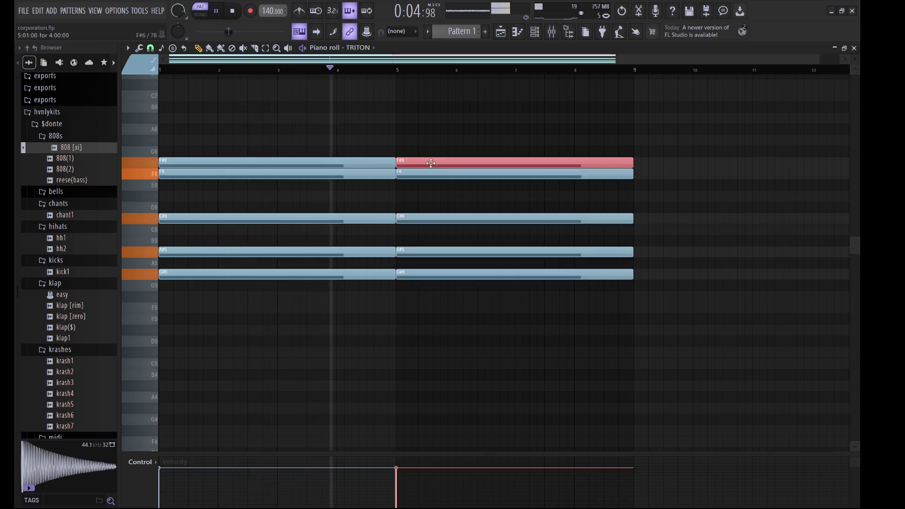
{"action": "key", "text": "ctrl+Down"}
{"action": "left_click", "coordinate": [424, 170]}
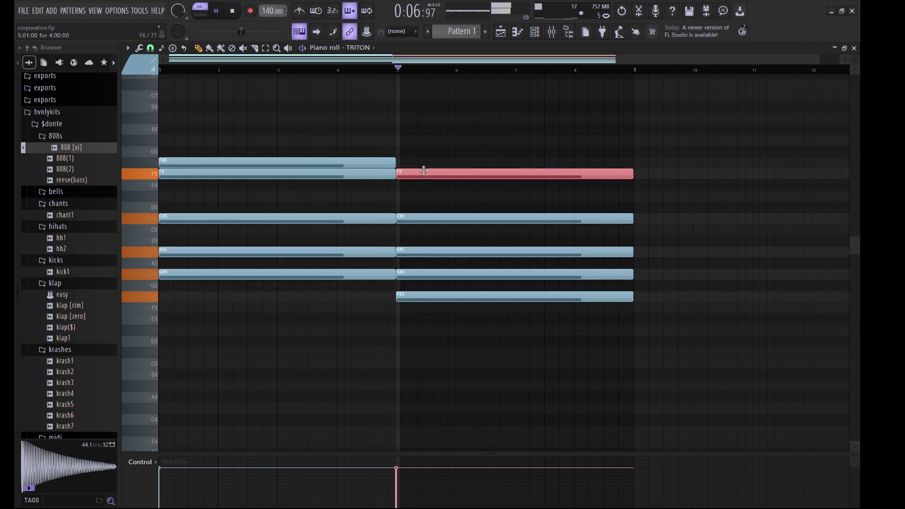
In the second chord, move the C#6 note down to C6 and the G#5 note down to F5
{"action": "left_click_drag", "start_coordinate": [428, 221], "coordinate": [429, 229]}
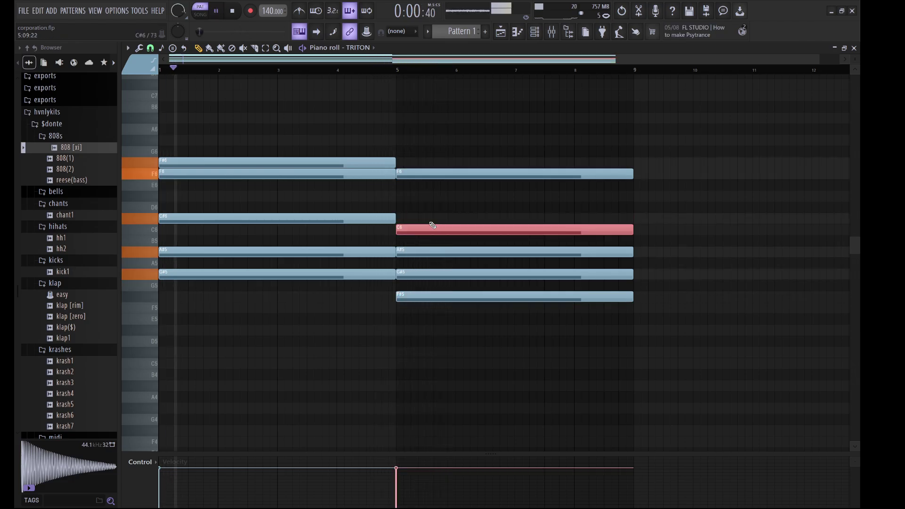
{"action": "left_click", "coordinate": [418, 272]}
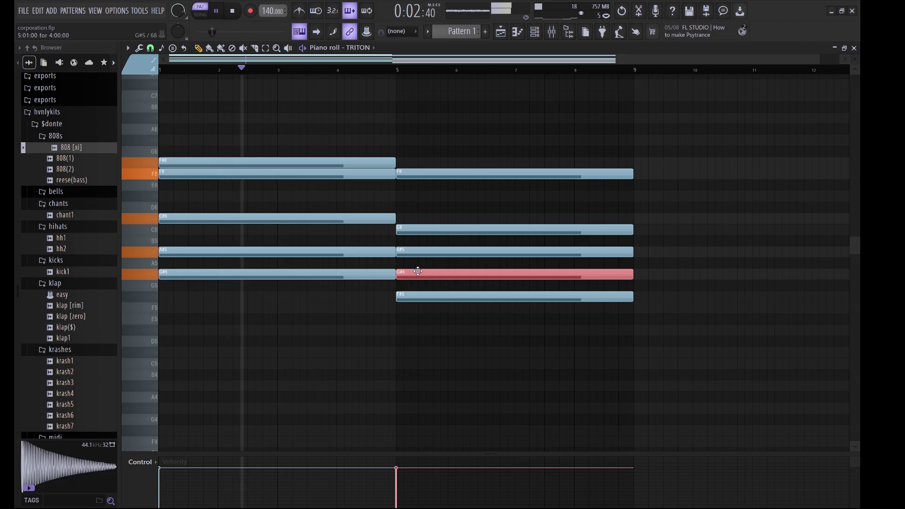
{"action": "key", "text": "Down"}
{"action": "key", "text": "Down"}
{"action": "key", "text": "Down"}
{"action": "key", "text": "Down"}
{"action": "key", "text": "Up"}
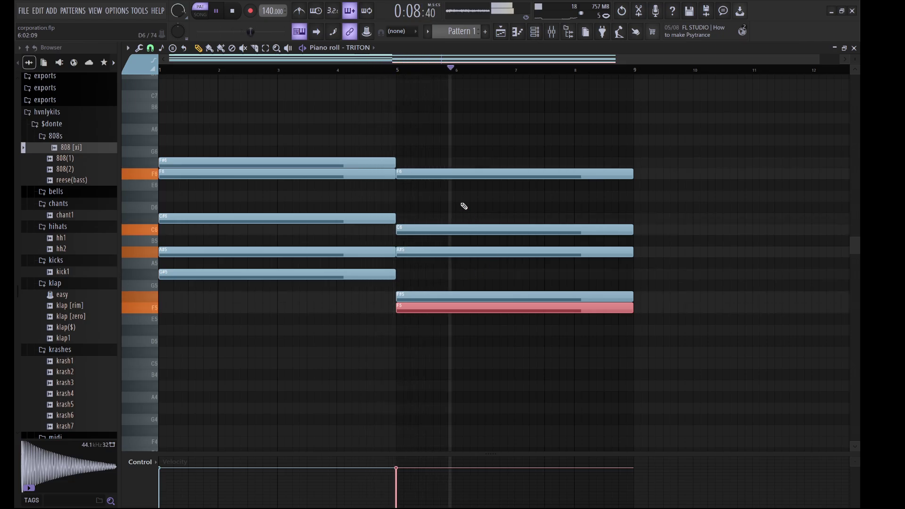
Slightly randomize the velocities of all notes and shorten the second chord to three bars
{"action": "key", "text": "ctrl+d"}
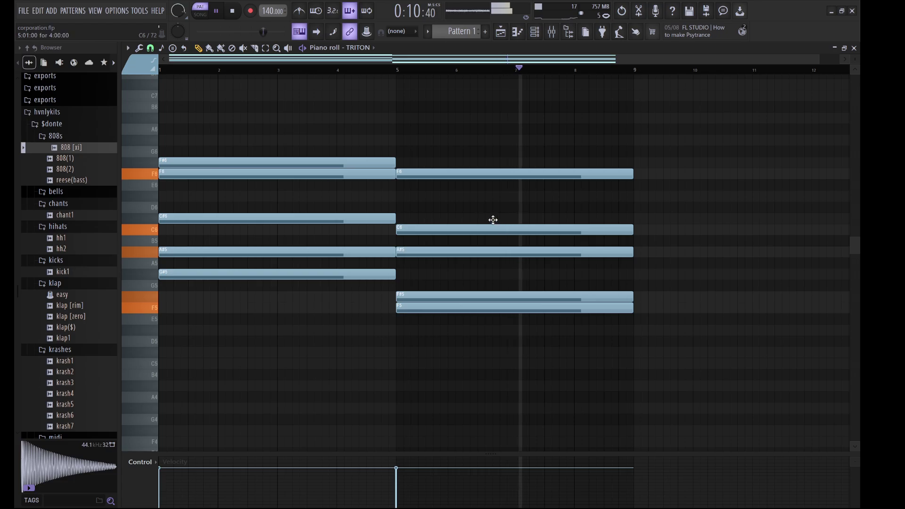
{"action": "key", "text": "alt+r"}
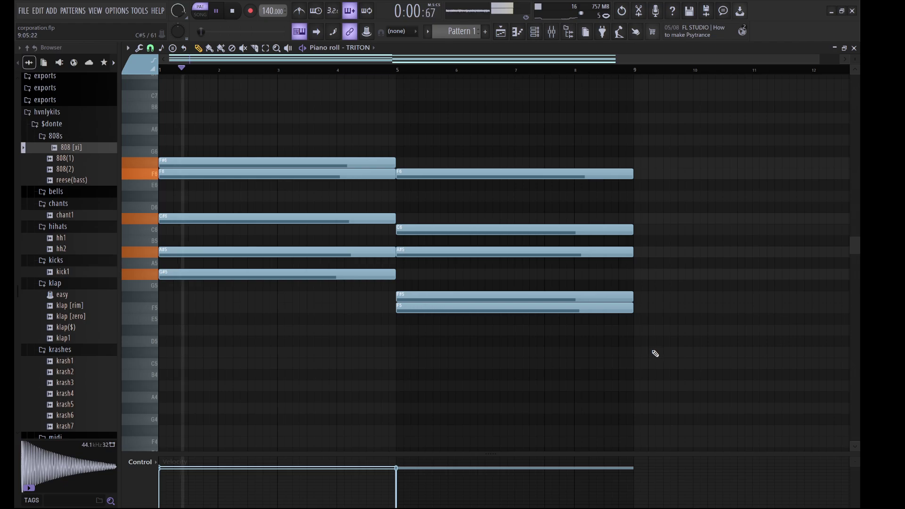
{"action": "left_click_drag", "start_coordinate": [655, 357], "coordinate": [575, 177]}
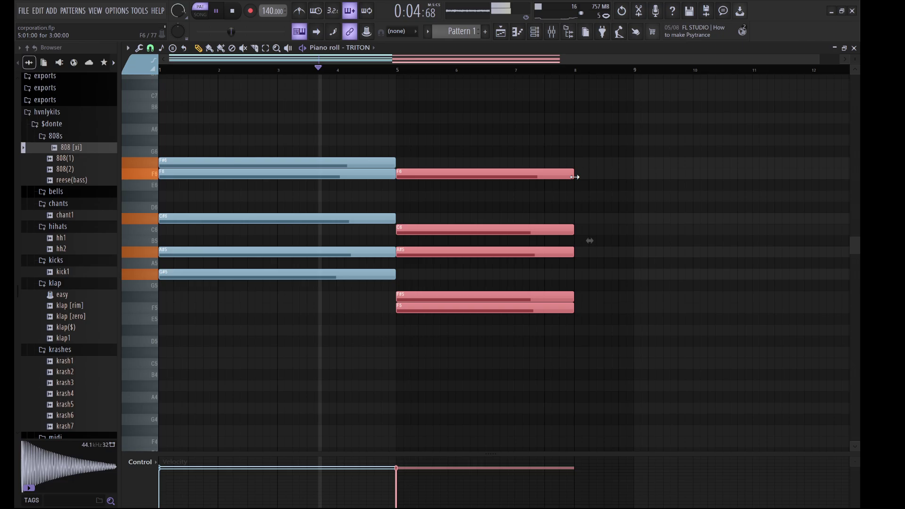
Duplicate the second chord at bar 8, lowering the copy's F6 note to C#6 and its A#5 note to G#5
{"action": "key", "text": "ctrl+b"}
{"action": "left_click", "coordinate": [587, 171]}
{"action": "key", "text": "shift+Down"}
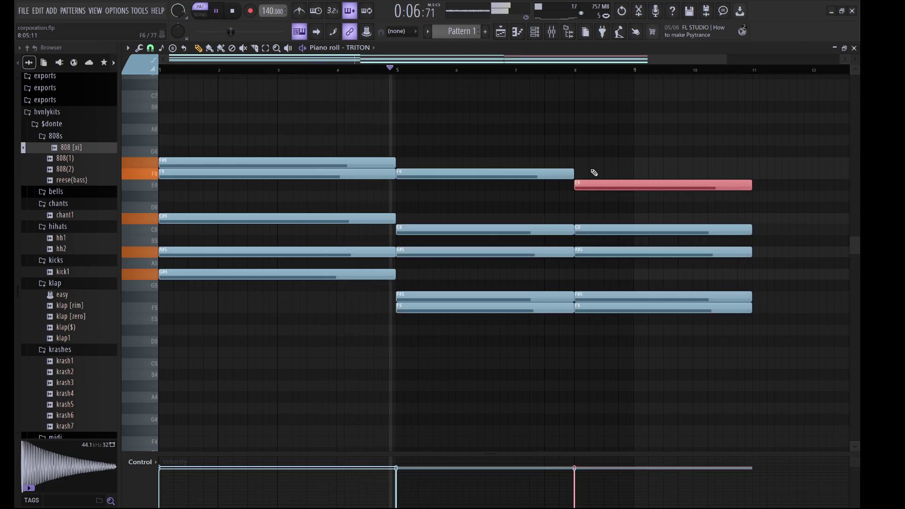
{"action": "key", "text": "shift+Down"}
{"action": "key", "text": "shift+Down"}
{"action": "key", "text": "shift+Down"}
{"action": "left_click", "coordinate": [601, 252]}
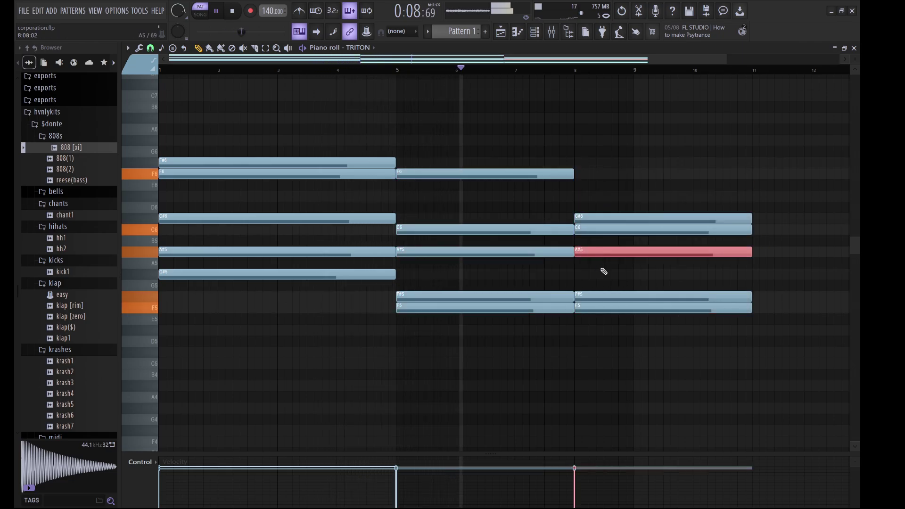
{"action": "key", "text": "shift+Down"}
{"action": "key", "text": "shift+Down"}
Shorten the third chord to end at bar 9 and shift its boundary with the second chord one beat later
{"action": "left_click_drag", "start_coordinate": [602, 323], "coordinate": [693, 211], "text": "ctrl"}
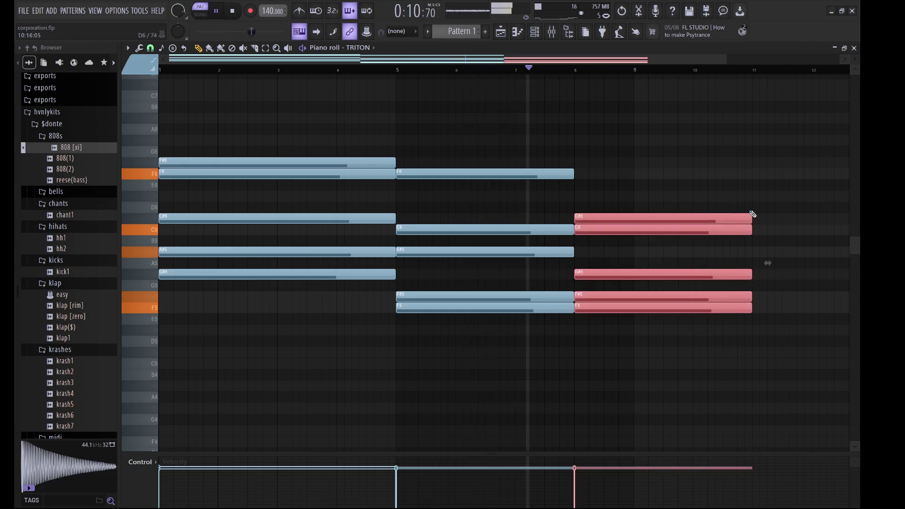
{"action": "left_click_drag", "start_coordinate": [753, 215], "coordinate": [634, 216]}
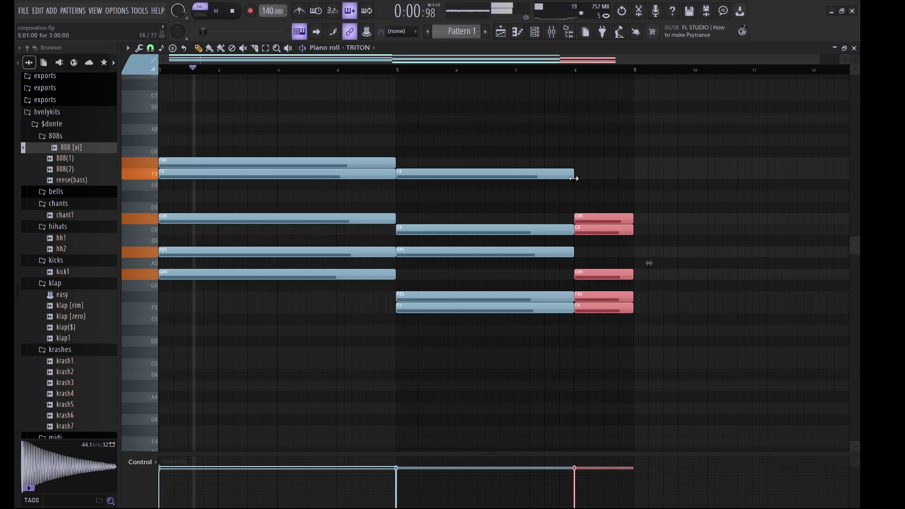
{"action": "left_click_drag", "start_coordinate": [573, 178], "coordinate": [586, 179]}
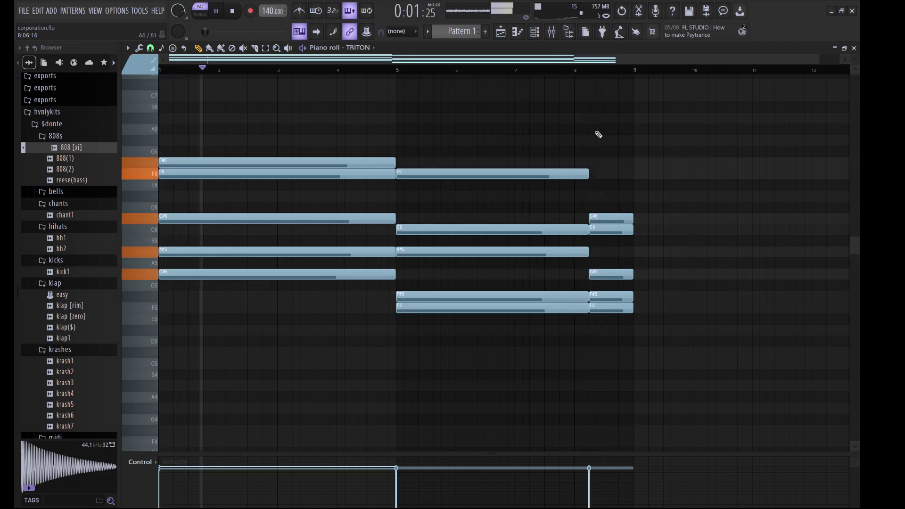
Copy TRITON's chord notes into the first Sampler channel and stop playback
{"action": "key", "text": "F6"}
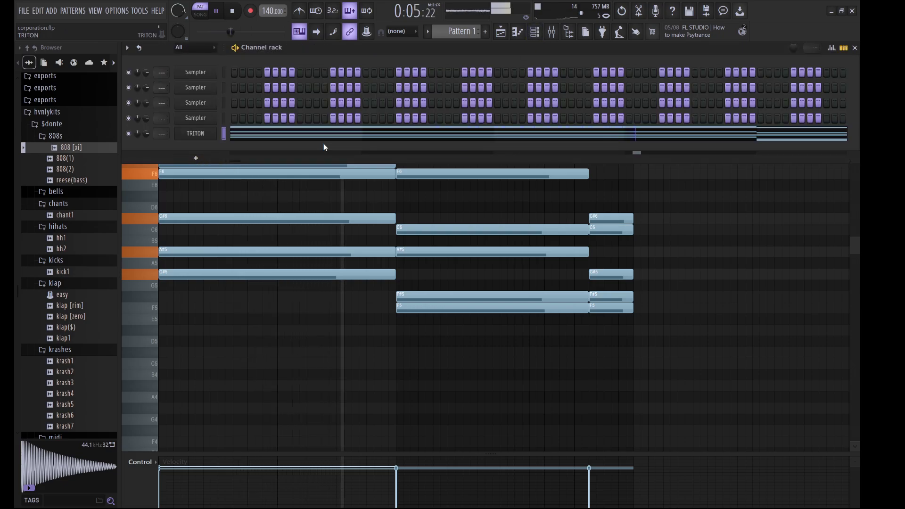
{"action": "left_click", "coordinate": [223, 72]}
{"action": "key", "text": "ctrl+v"}
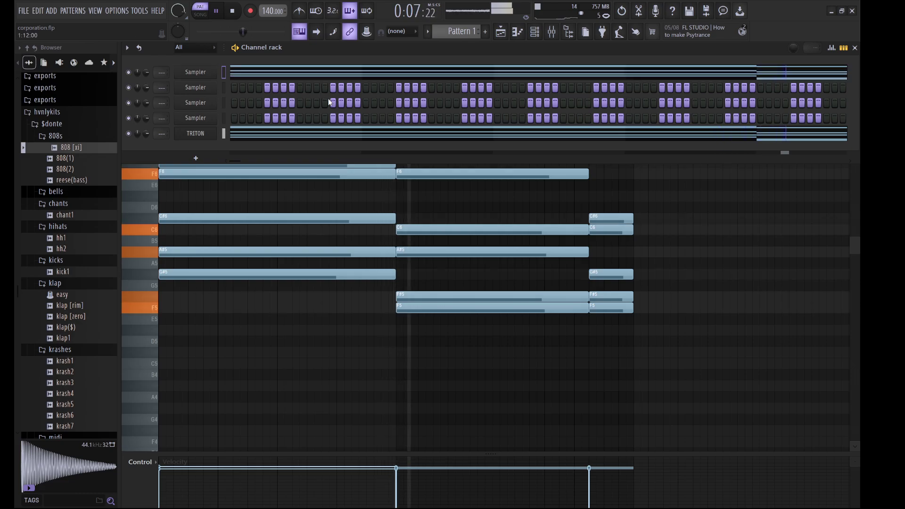
{"action": "key", "text": "space"}
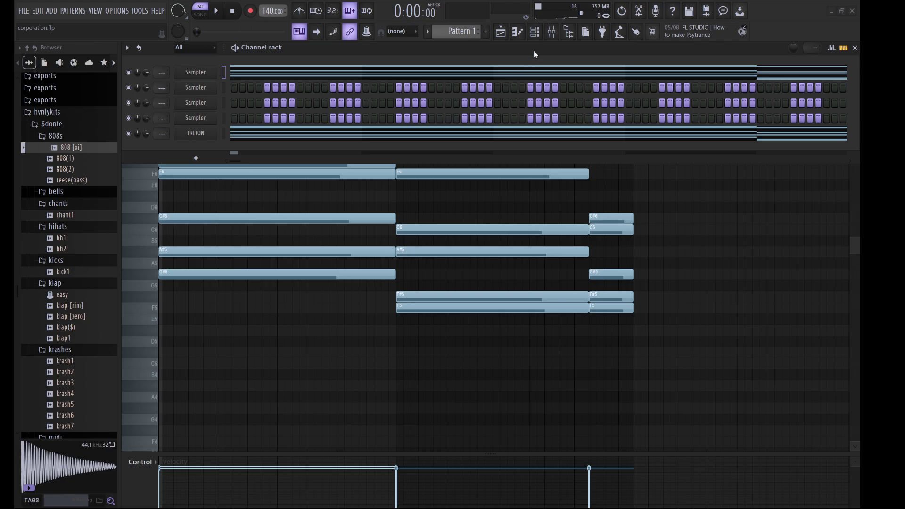
Show all channels and set the Pattern 1 audio clip's declicking mode to Generic (bleeding)
{"action": "left_click", "coordinate": [499, 36]}
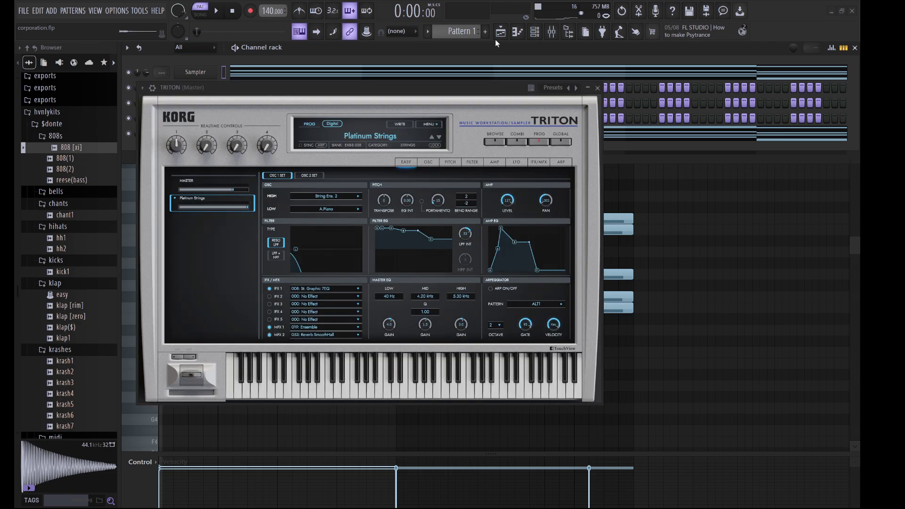
{"action": "left_click", "coordinate": [192, 46]}
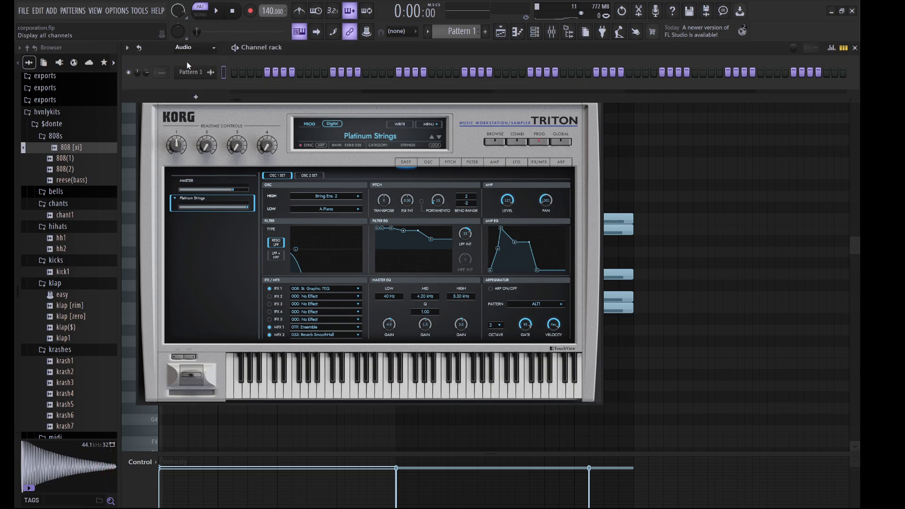
{"action": "left_click", "coordinate": [188, 61]}
{"action": "left_click", "coordinate": [195, 149]}
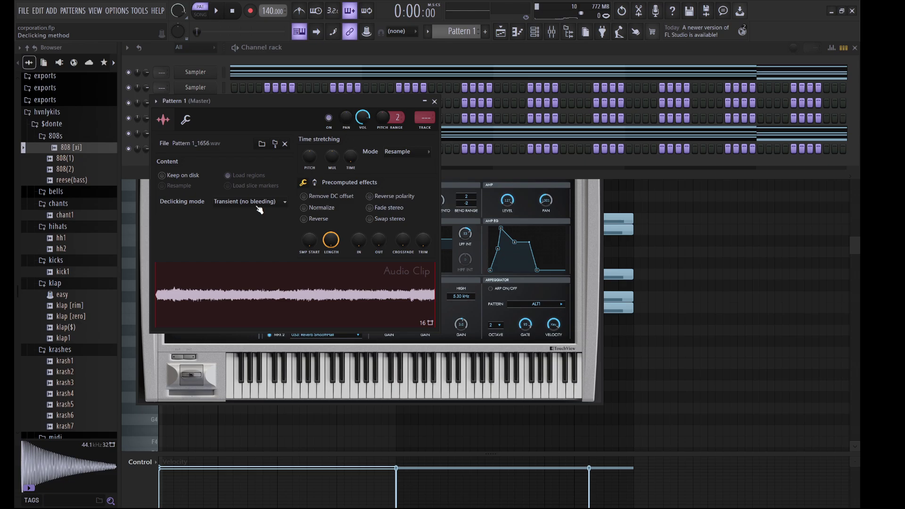
Cut the chord notes from the TRITON channel
{"action": "left_click", "coordinate": [310, 49]}
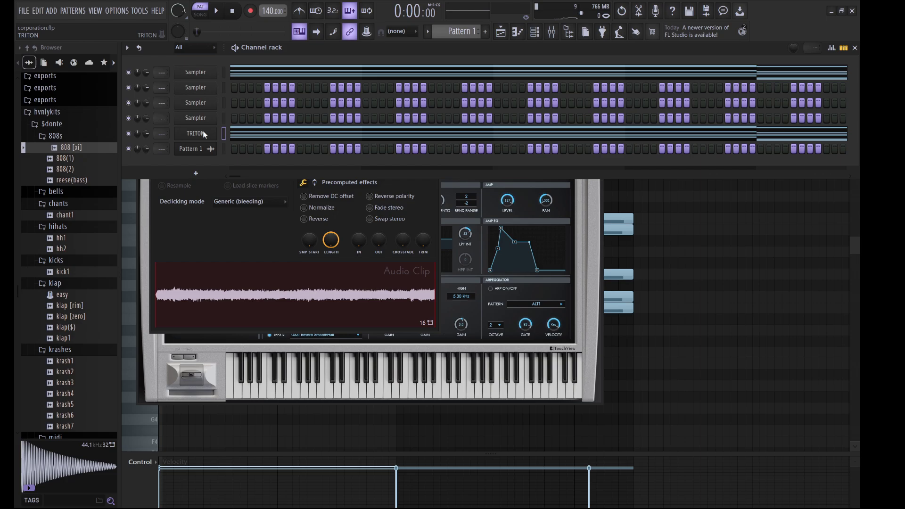
{"action": "key", "text": "ctrl+x"}
Place the Pattern 1 audio clip on Track 1 and the Pattern 1 note clip on Track 7, both at bar 1, for song-mode playback
{"action": "left_click", "coordinate": [500, 33]}
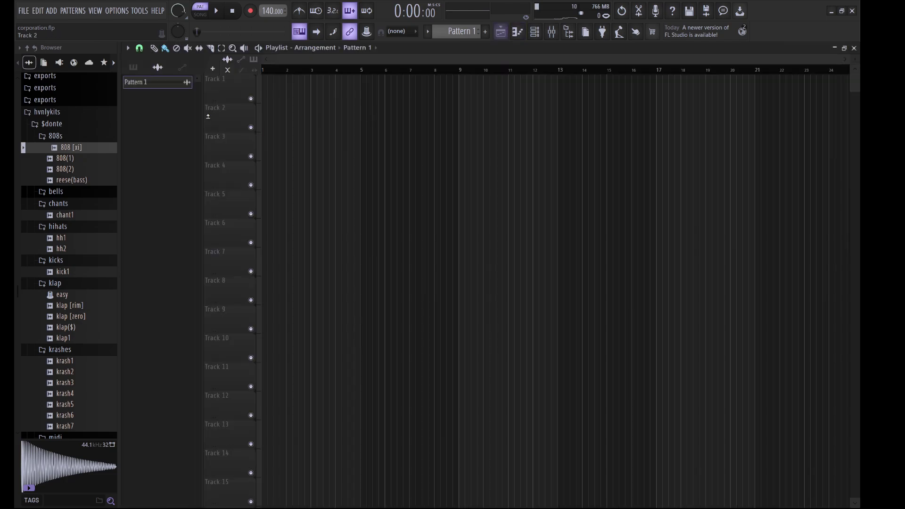
{"action": "left_click_drag", "start_coordinate": [167, 82], "coordinate": [260, 88]}
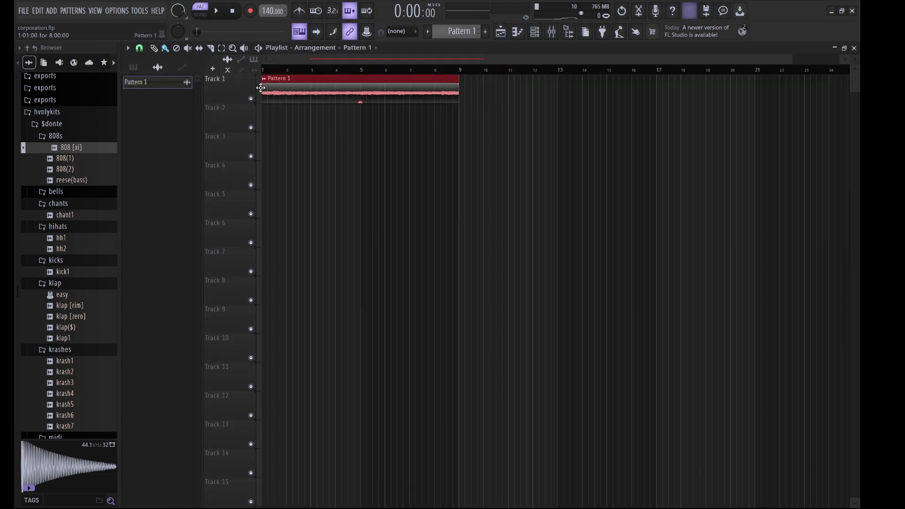
{"action": "left_click_drag", "start_coordinate": [152, 92], "coordinate": [292, 253]}
{"action": "left_click", "coordinate": [205, 14]}
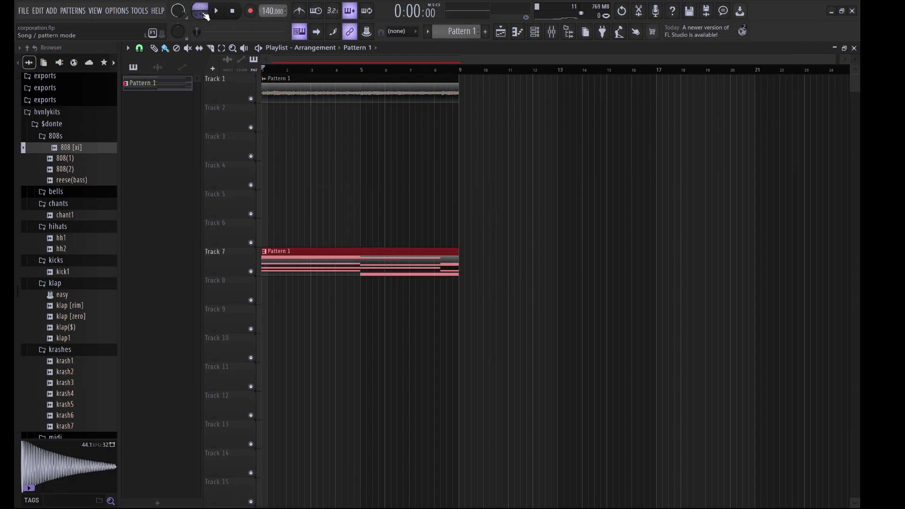
Load the String Quartet program from TRITON's Strings category and play the song as backing
{"action": "left_click", "coordinate": [535, 32]}
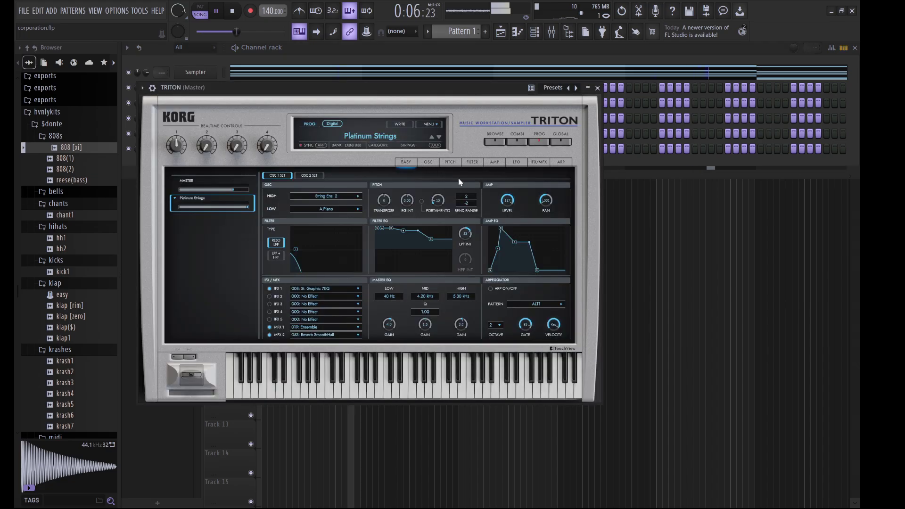
{"action": "left_click", "coordinate": [371, 137]}
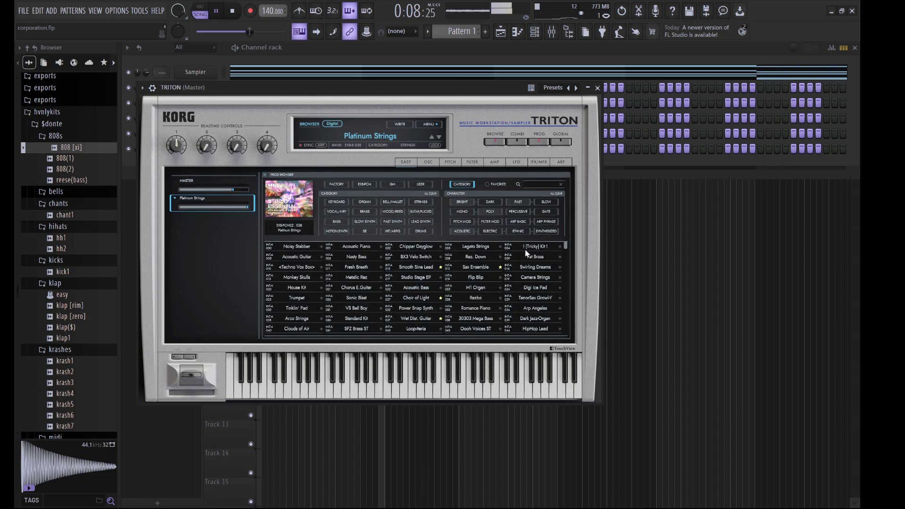
{"action": "left_click", "coordinate": [425, 201]}
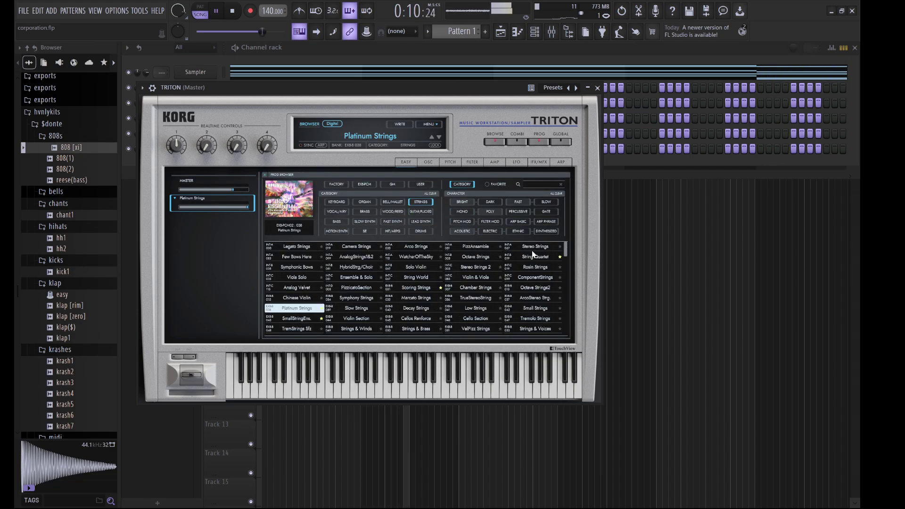
{"action": "left_click", "coordinate": [529, 258]}
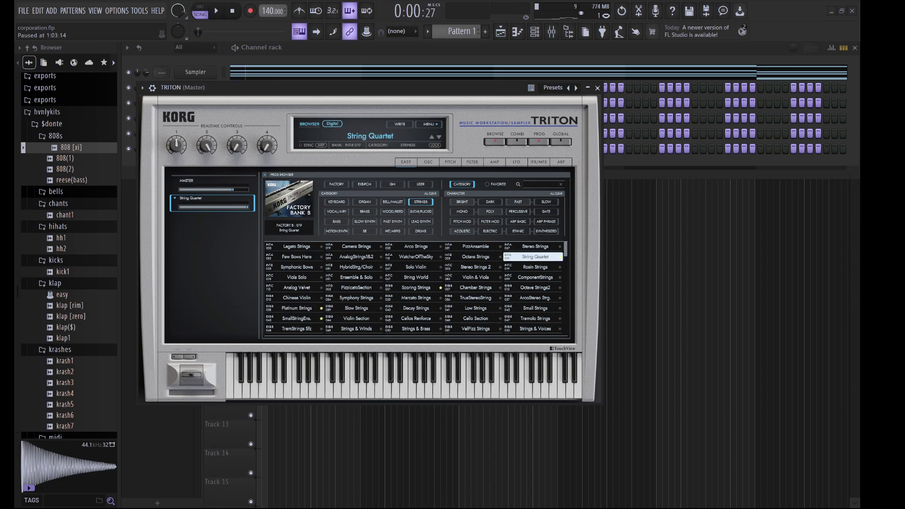
{"action": "key", "text": "space"}
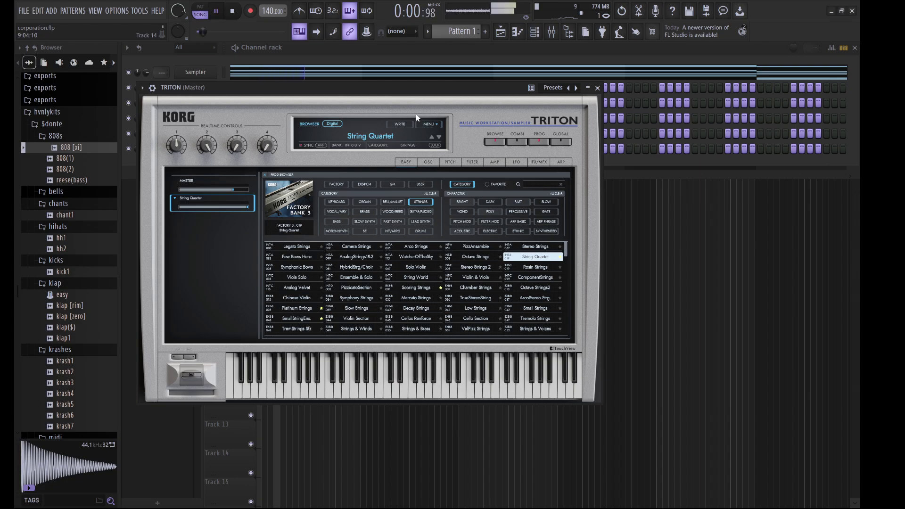
Start a melody in TRITON's piano roll with quarter-bar notes A#6 and G#6 at the start of bar 1
{"action": "left_click", "coordinate": [401, 52]}
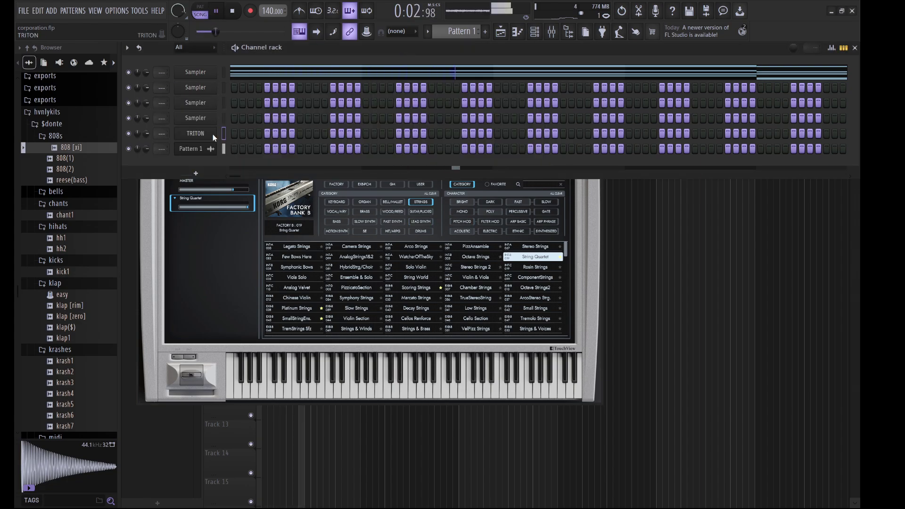
{"action": "key", "text": "F7"}
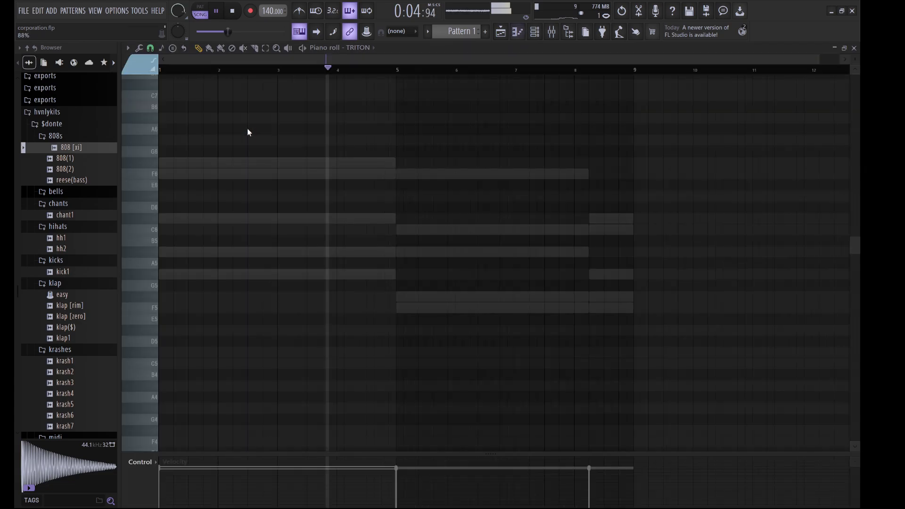
{"action": "key", "text": "space"}
{"action": "left_click", "coordinate": [166, 163]}
{"action": "left_click_drag", "start_coordinate": [186, 163], "coordinate": [175, 113]}
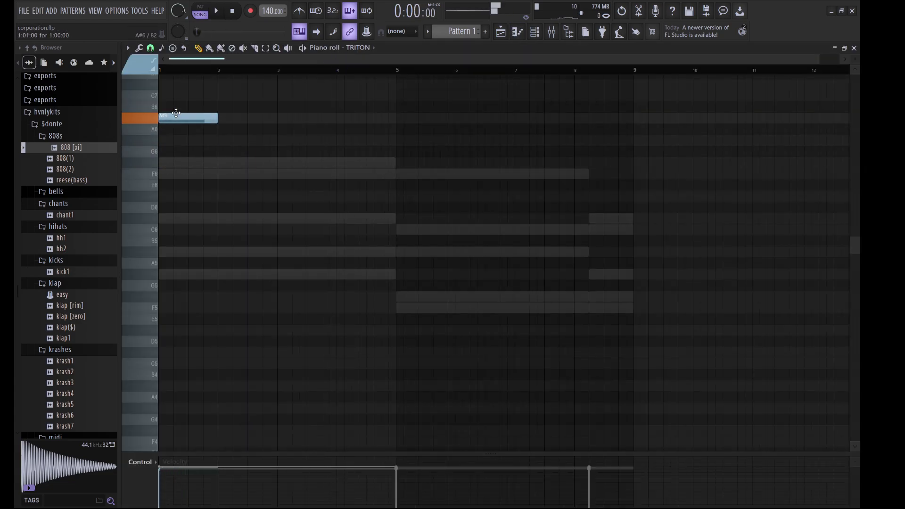
{"action": "key", "text": "space"}
{"action": "key", "text": "space"}
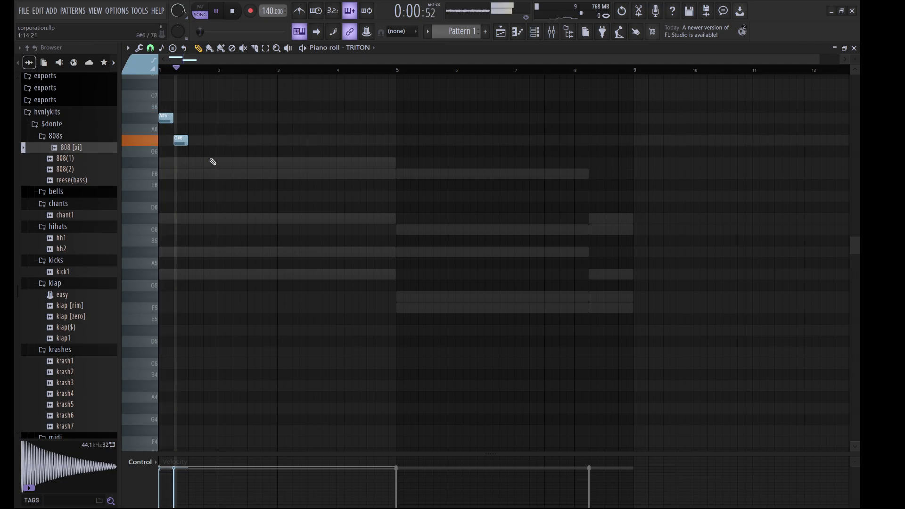
Lower the melody's second note to G6 and audition it against the chords
{"action": "key", "text": "space"}
{"action": "left_click_drag", "start_coordinate": [214, 185], "coordinate": [159, 112]}
{"action": "key", "text": "space"}
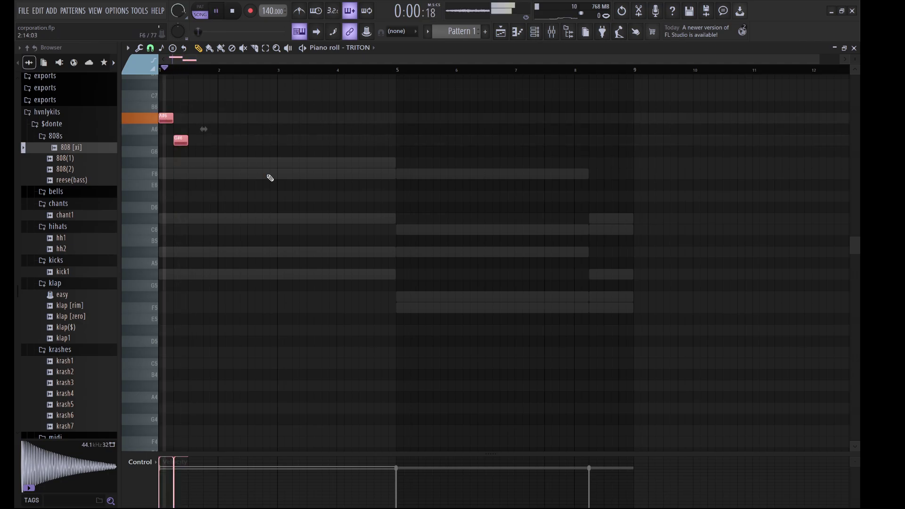
{"action": "key", "text": "space"}
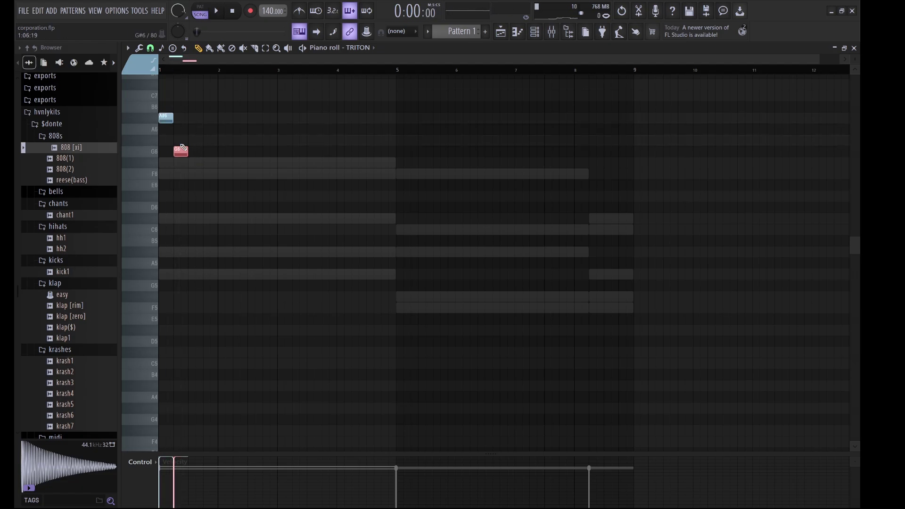
{"action": "key", "text": "space"}
{"action": "key", "text": "space"}
Raise the TRITON channel's volume to 100% while auditioning the melody
{"action": "left_click", "coordinate": [538, 34]}
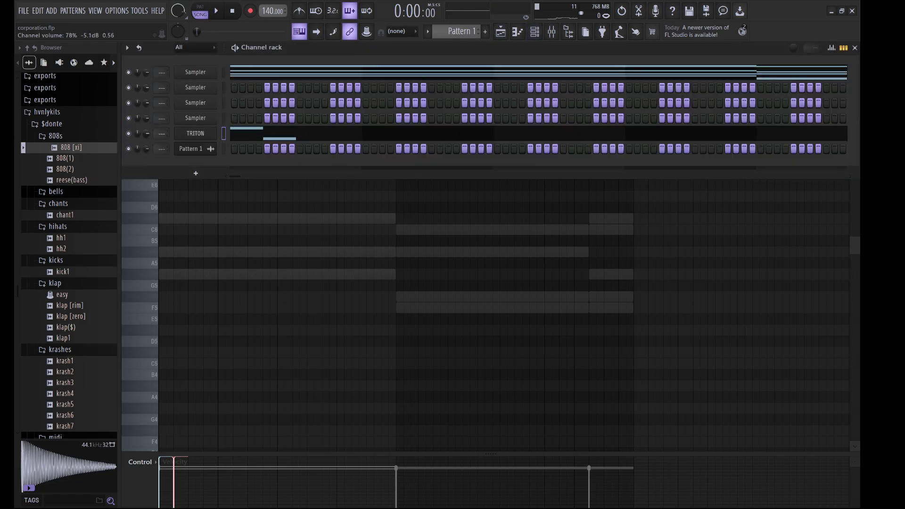
{"action": "key", "text": "space"}
{"action": "left_click_drag", "start_coordinate": [147, 133], "coordinate": [149, 131]}
{"action": "key", "text": "space"}
{"action": "key", "text": "space"}
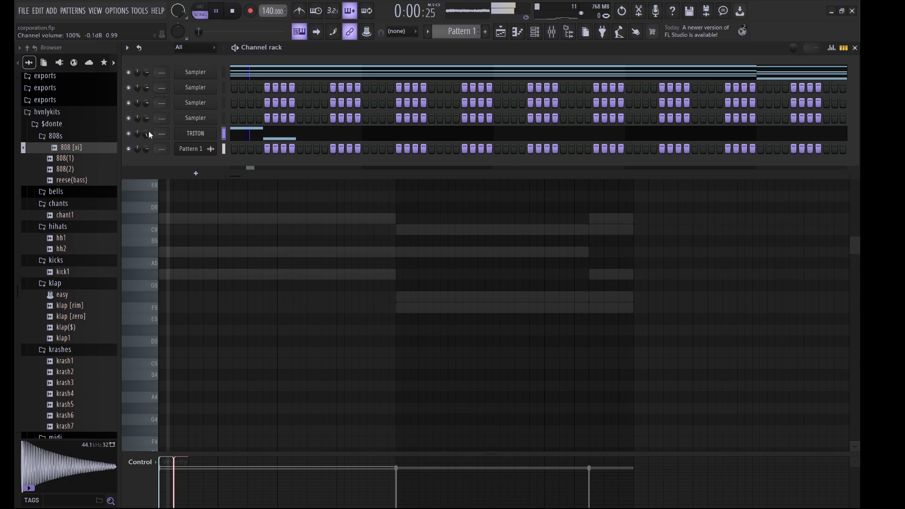
Complete the bar 1 motif by moving the second note to F#6 and adding F6 and G#6 after it
{"action": "left_click", "coordinate": [234, 222]}
{"action": "key", "text": "space"}
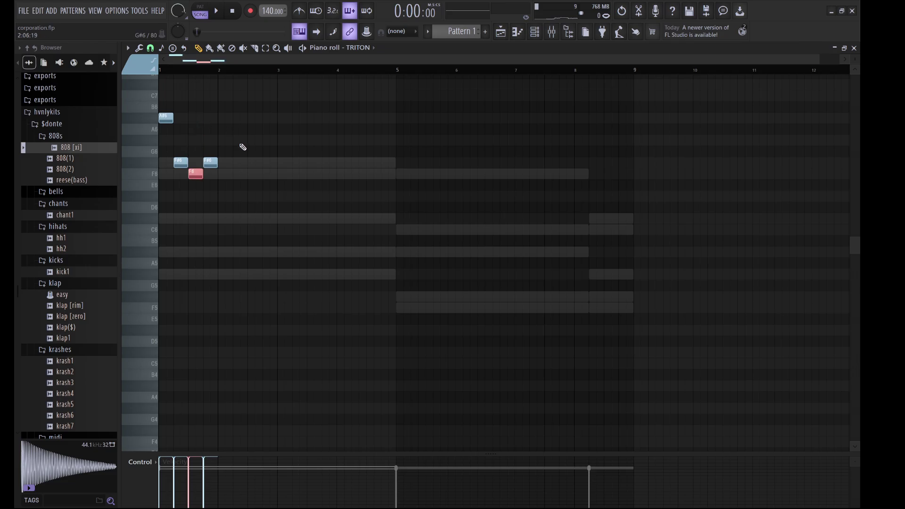
{"action": "key", "text": "shift+Up"}
{"action": "key", "text": "space"}
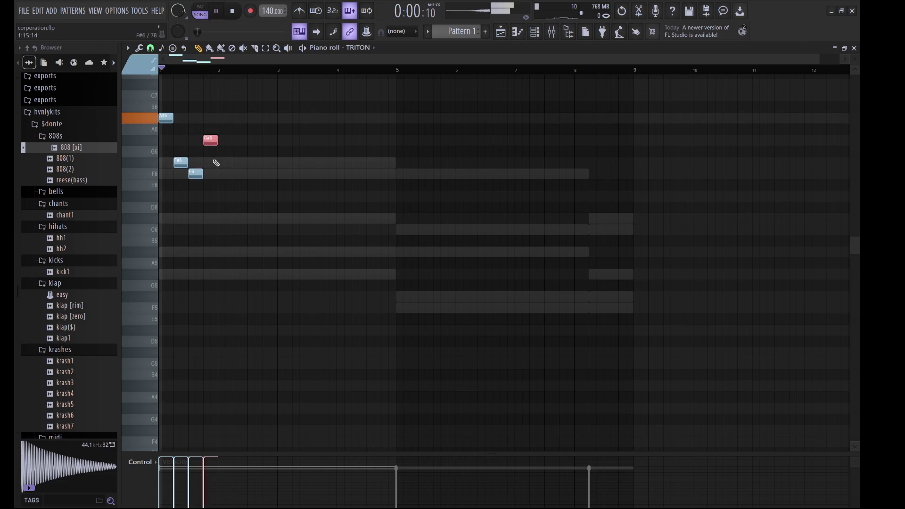
Duplicate the motif into bar 2 and replace its final note with two half-length notes, G#6 and F#6
{"action": "left_click", "coordinate": [263, 187], "text": "ctrl"}
{"action": "key", "text": "ctrl+b"}
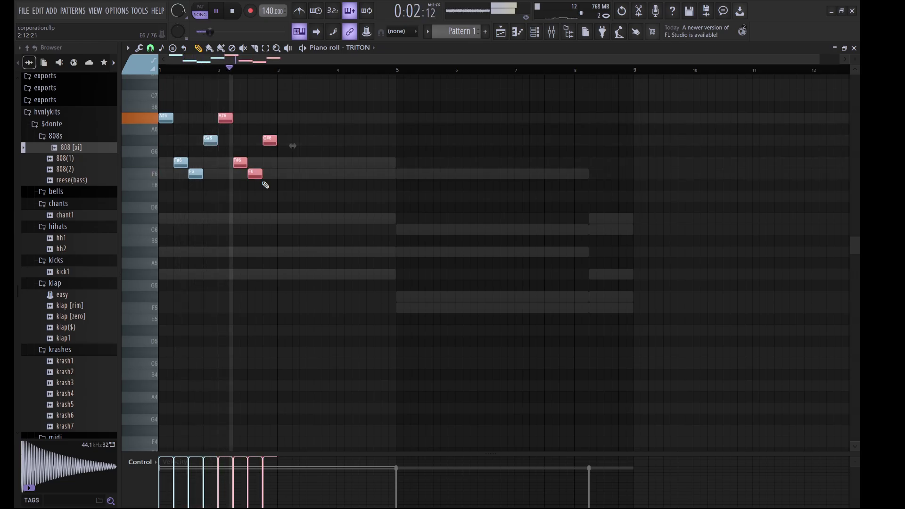
{"action": "key", "text": "space"}
{"action": "key", "text": "ctrl+d"}
{"action": "key", "text": "space"}
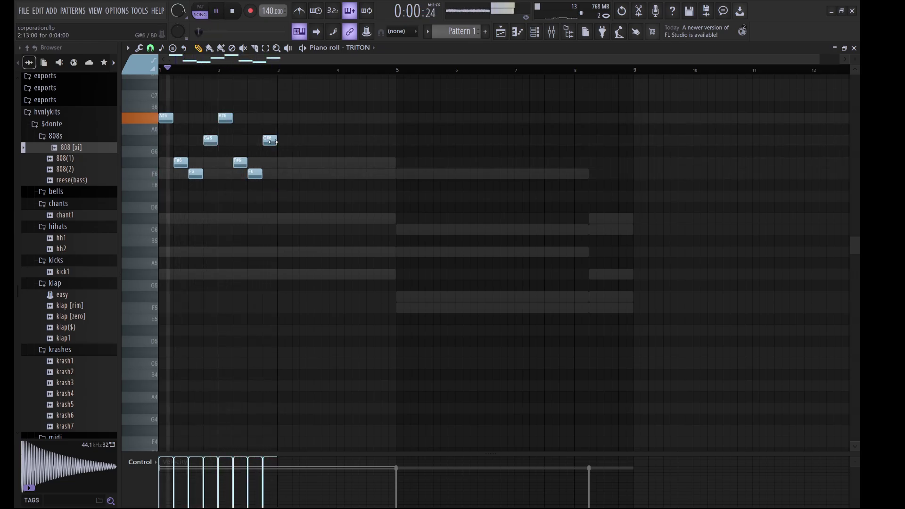
{"action": "left_click_drag", "start_coordinate": [276, 140], "coordinate": [269, 140]}
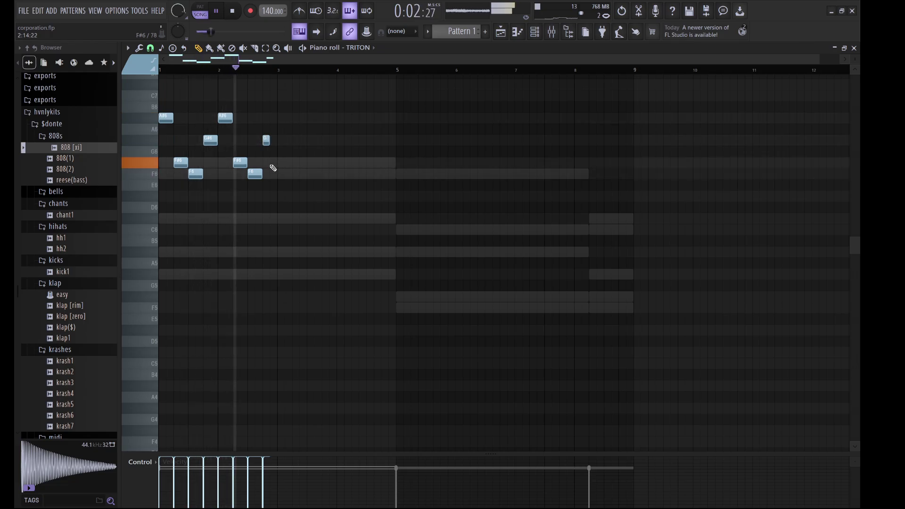
{"action": "left_click", "coordinate": [274, 162]}
Duplicate the two-bar melody to fill bars 1 to 8 and lower the notes in bars 5 to 8 by one octave
{"action": "key", "text": "ctrl+b"}
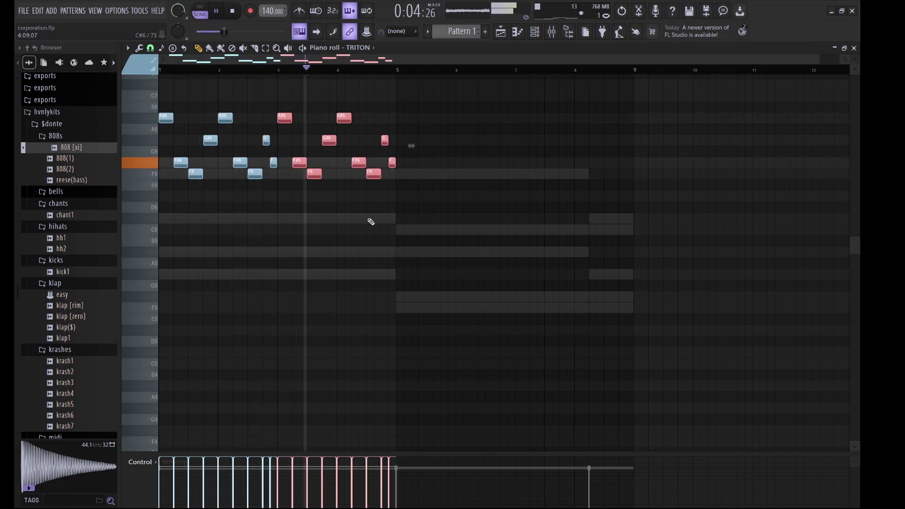
{"action": "key", "text": "ctrl+d"}
{"action": "key", "text": "ctrl+b"}
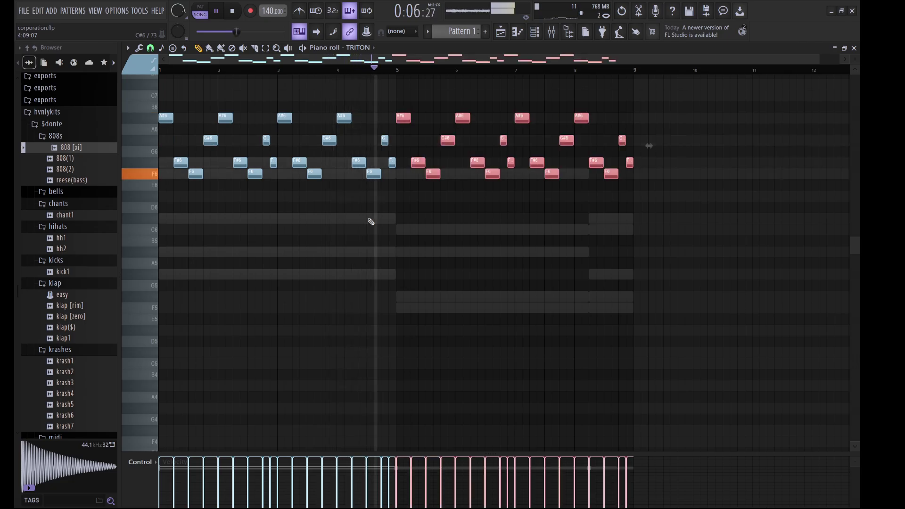
{"action": "key", "text": "ctrl+Down"}
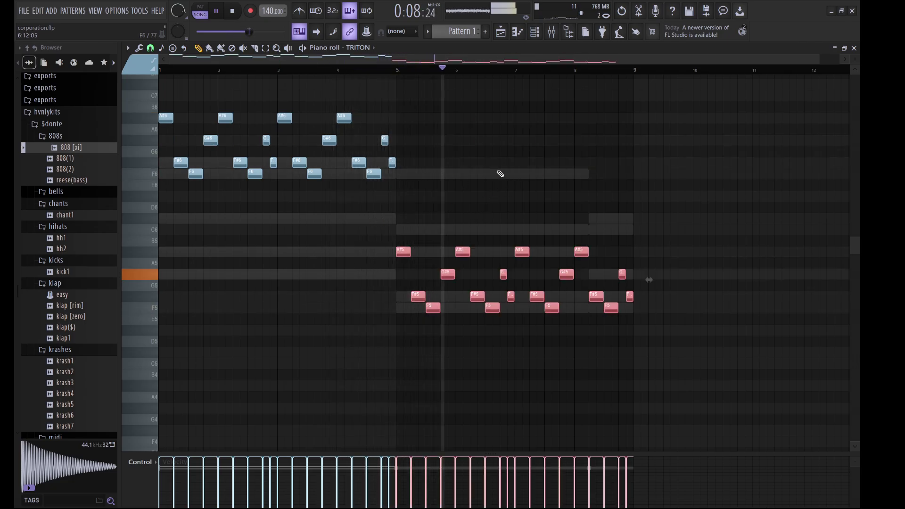
{"action": "key", "text": "ctrl+d"}
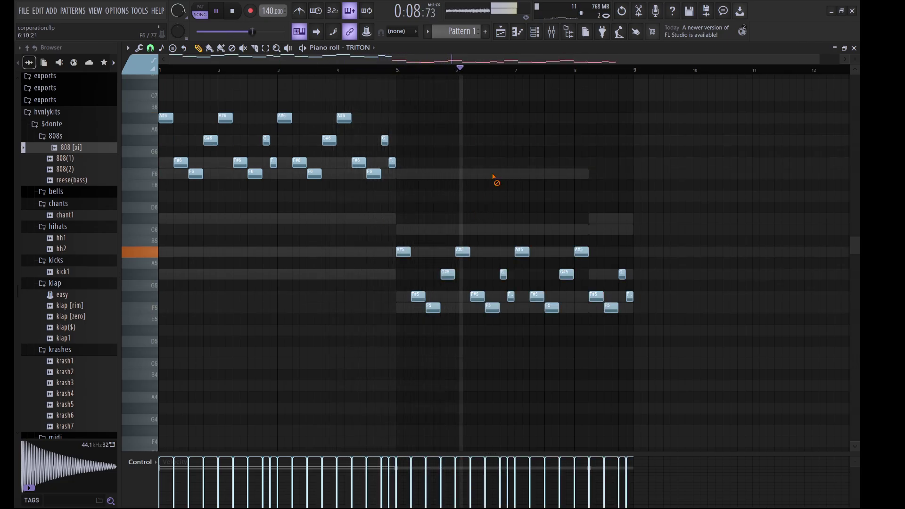
Copy TRITON's melody notes into the second Sampler channel and stop playback
{"action": "left_click", "coordinate": [535, 32]}
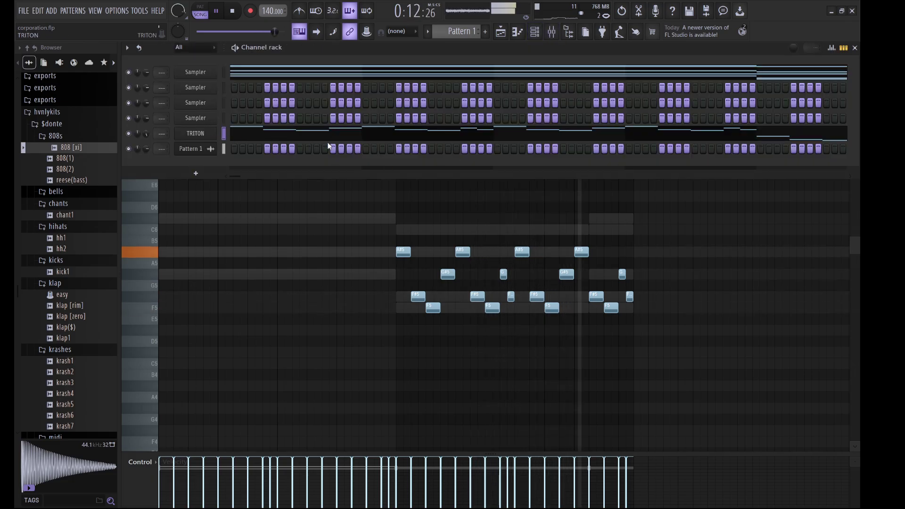
{"action": "left_click", "coordinate": [224, 87]}
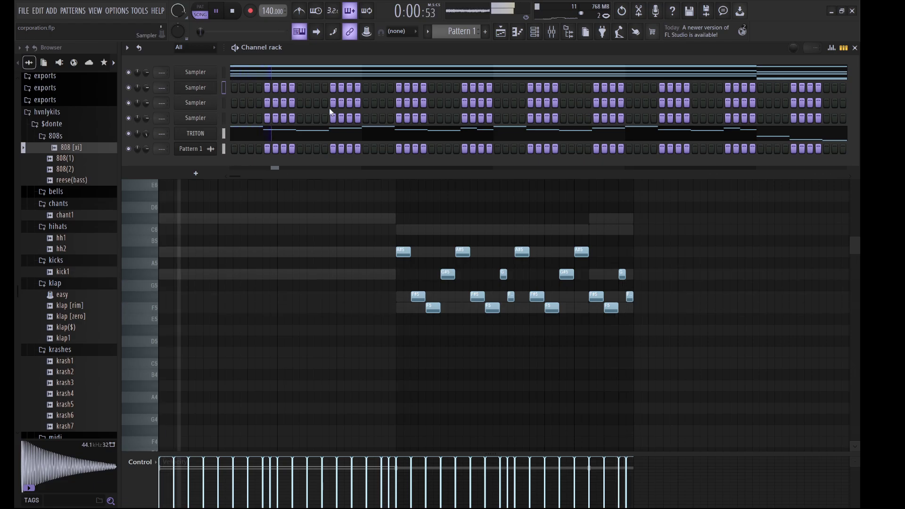
{"action": "key", "text": "ctrl+v"}
{"action": "key", "text": "space"}
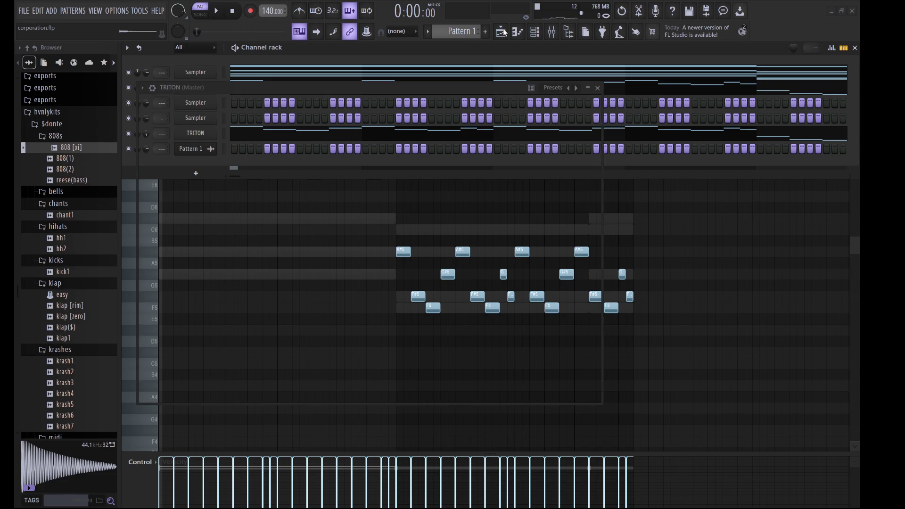
Show all channels and set the Pattern 1 #2 audio clip's declicking mode to Generic (bleeding)
{"action": "left_click", "coordinate": [195, 133]}
{"action": "left_click", "coordinate": [180, 49]}
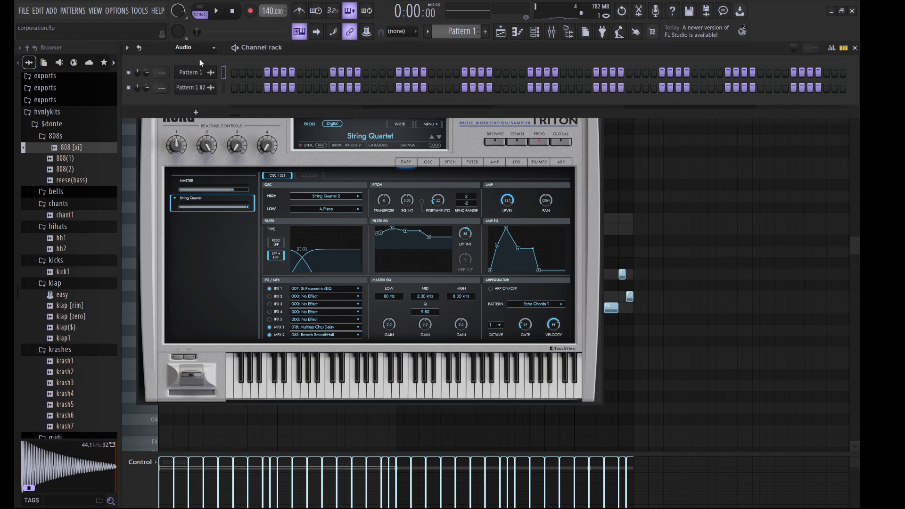
{"action": "left_click", "coordinate": [199, 58]}
{"action": "left_click", "coordinate": [191, 169]}
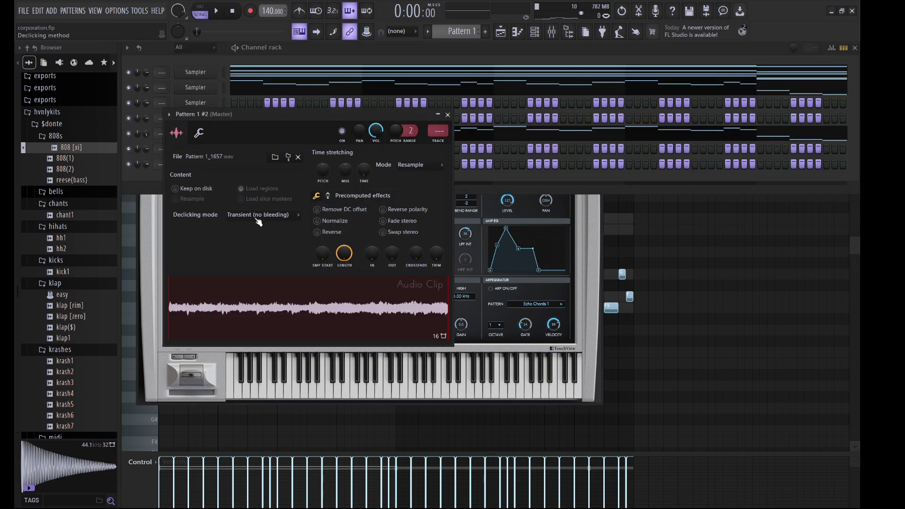
Cut the melody notes from the TRITON channel and place the Pattern 1 #2 audio clip on Track 2 at bar 1
{"action": "left_click", "coordinate": [288, 49]}
{"action": "key", "text": "ctrl+x"}
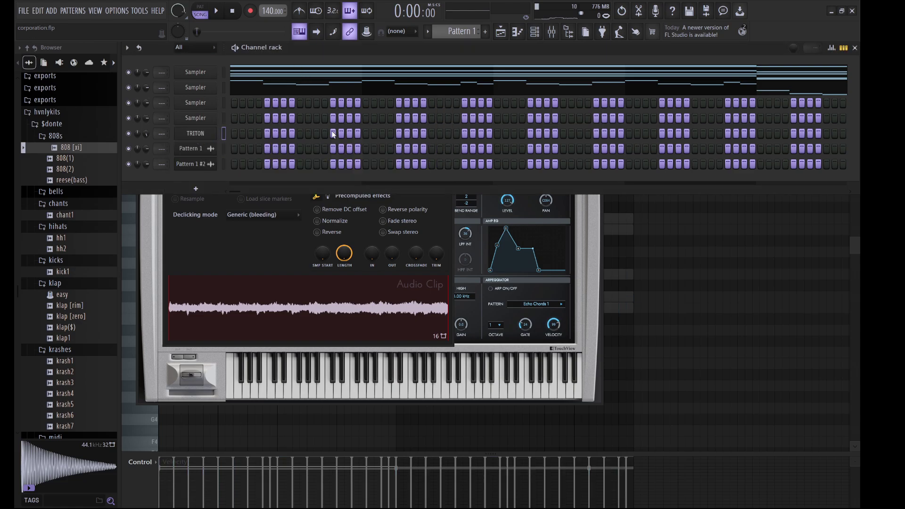
{"action": "left_click", "coordinate": [501, 31]}
{"action": "left_click_drag", "start_coordinate": [177, 96], "coordinate": [259, 126]}
{"action": "double_click", "coordinate": [304, 126]}
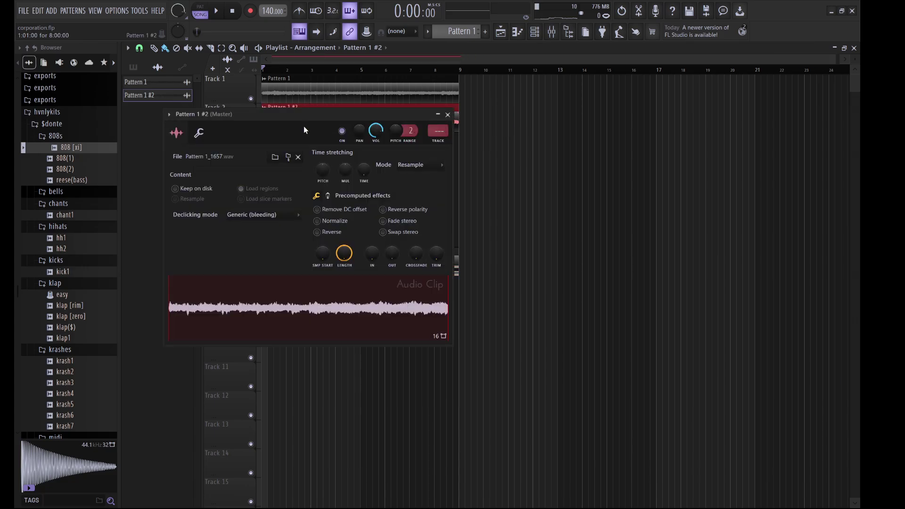
{"action": "key", "text": "Escape"}
Load the Flute program from TRITON's Wood/Reed category
{"action": "left_click", "coordinate": [534, 32]}
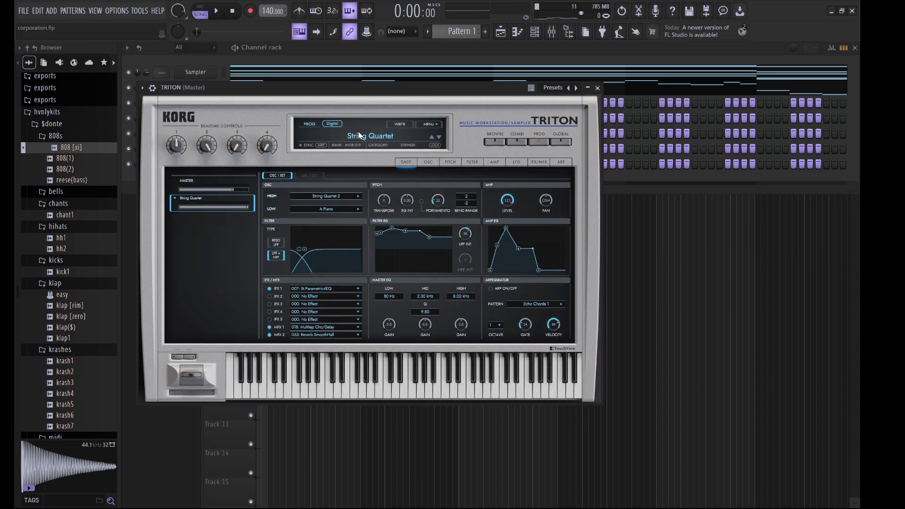
{"action": "left_click", "coordinate": [359, 135]}
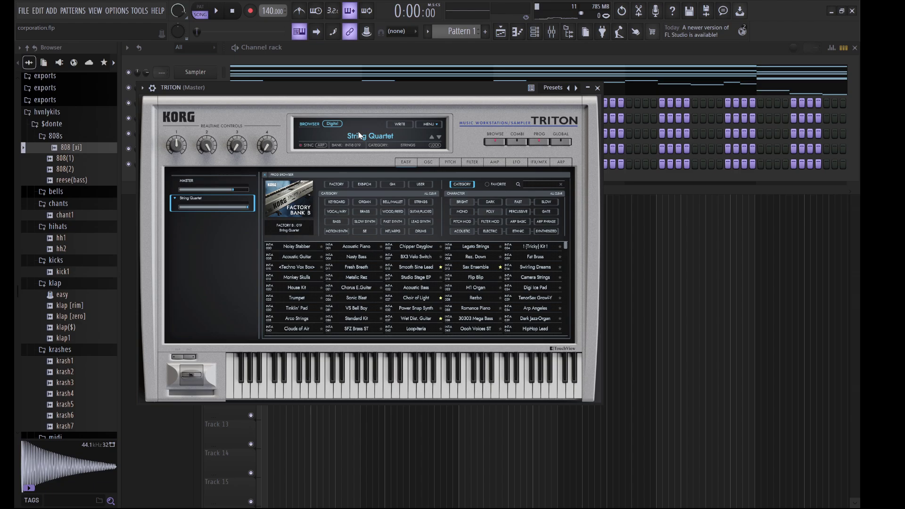
{"action": "left_click", "coordinate": [399, 213]}
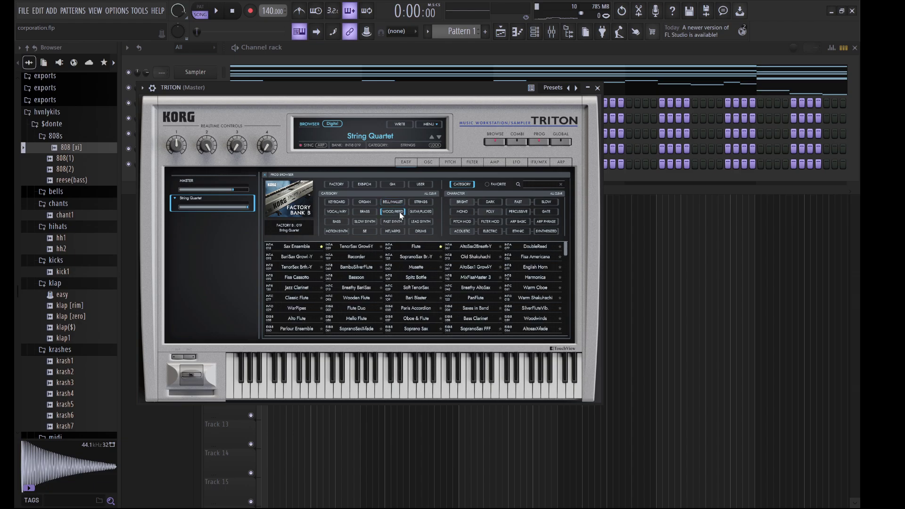
{"action": "left_click", "coordinate": [417, 247]}
Open TRITON's piano roll and draw an F#6 flute note at the start of bar 1
{"action": "left_click", "coordinate": [338, 49]}
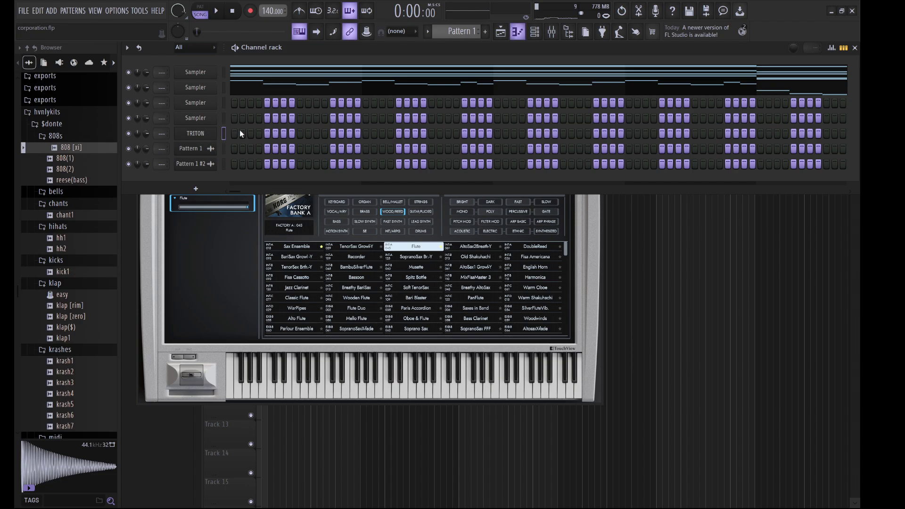
{"action": "key", "text": "F7"}
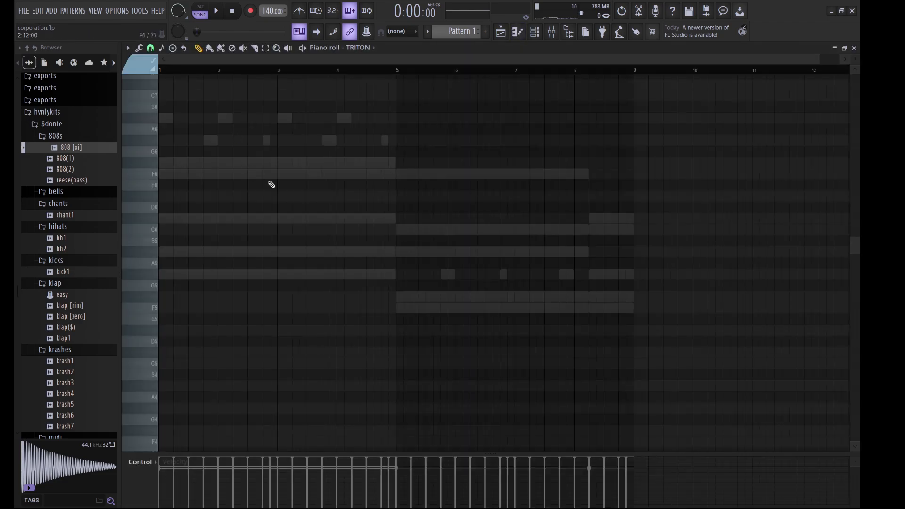
{"action": "left_click", "coordinate": [181, 152]}
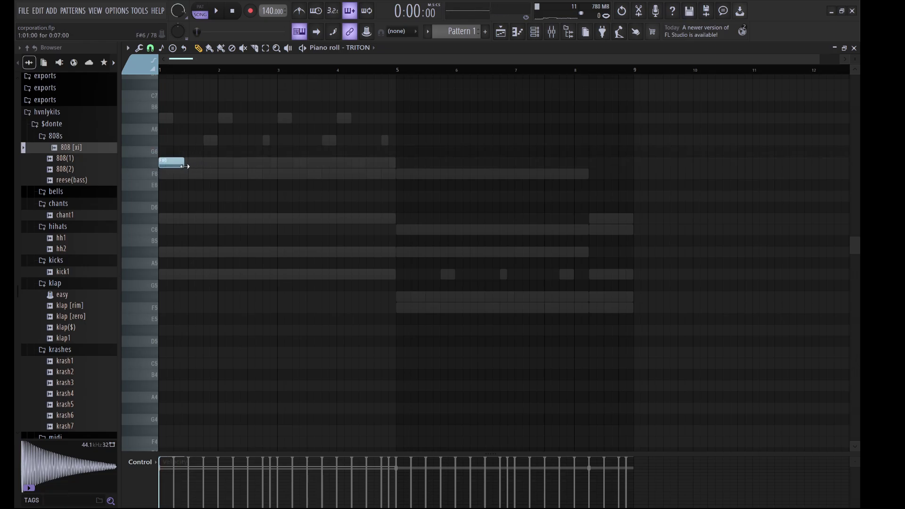
{"action": "left_click", "coordinate": [175, 165]}
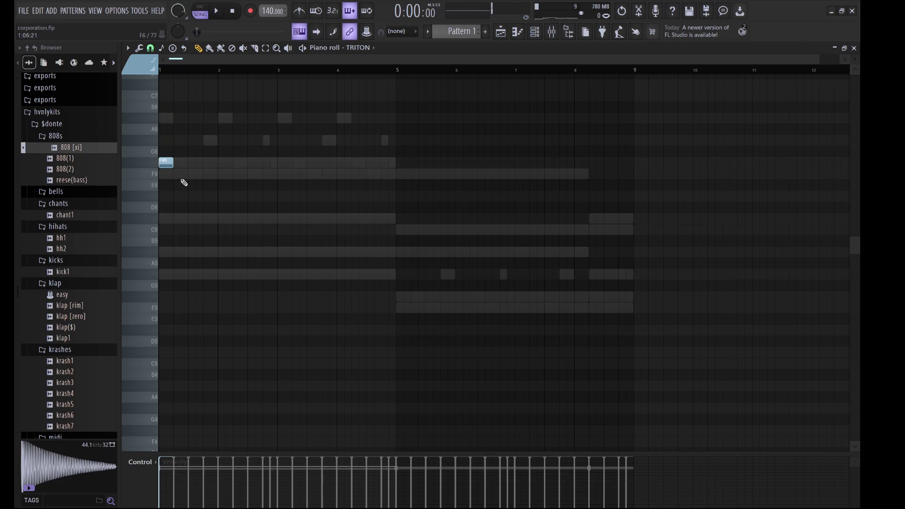
{"action": "left_click_drag", "start_coordinate": [157, 151], "coordinate": [158, 152]}
Set the F#6 note to six steps long and fill the rest of bar 1 with an F6 note
{"action": "left_click", "coordinate": [535, 32]}
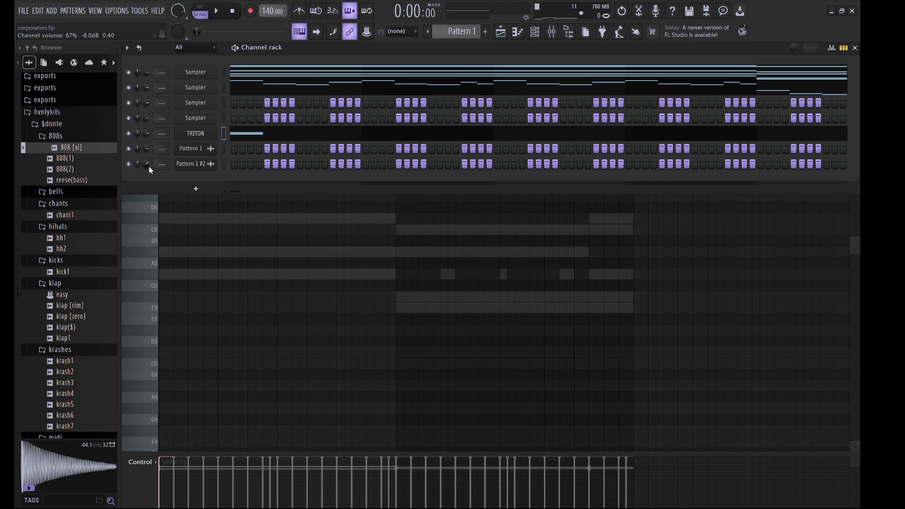
{"action": "left_click", "coordinate": [267, 245]}
{"action": "key", "text": "space"}
{"action": "key", "text": "space"}
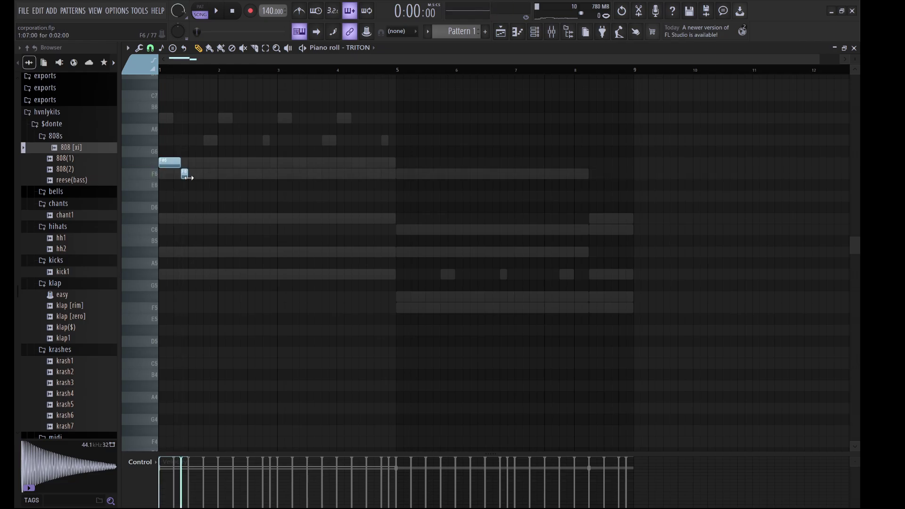
{"action": "left_click_drag", "start_coordinate": [187, 177], "coordinate": [217, 177]}
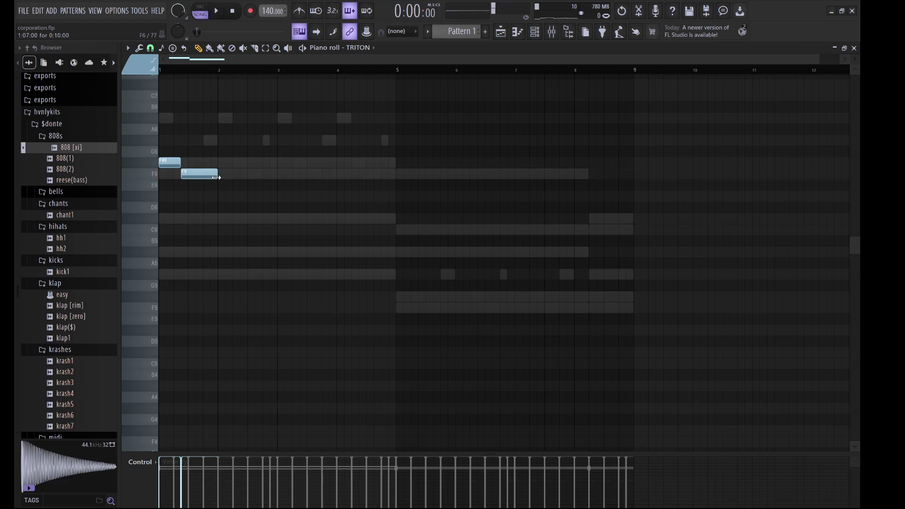
Duplicate the two flute notes into bar 2 and lower the first copied note to D#6
{"action": "key", "text": "ctrl+b"}
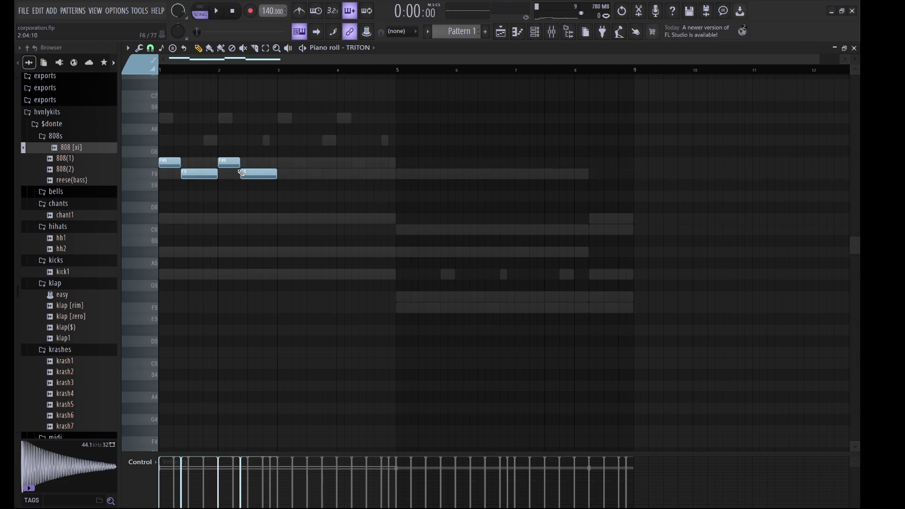
{"action": "key", "text": "shift+Down"}
{"action": "key", "text": "shift+Down"}
{"action": "key", "text": "space"}
{"action": "key", "text": "ctrl+d"}
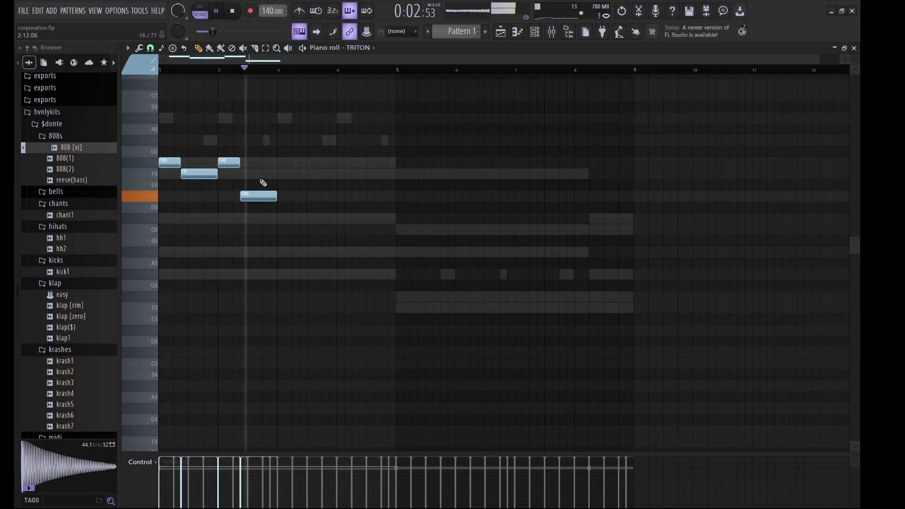
{"action": "left_click", "coordinate": [235, 162]}
{"action": "key", "text": "space"}
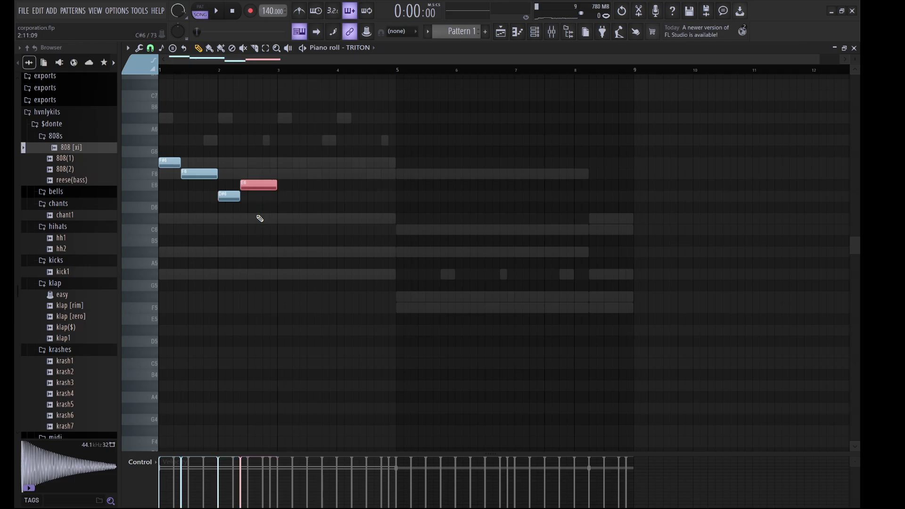
Lower bar 2's second note to C#6 and end the bar with a four-step C6 note, shortening the C#6 to fit
{"action": "key", "text": "shift+Down"}
{"action": "key", "text": "shift+Down"}
{"action": "key", "text": "shift+Down"}
{"action": "key", "text": "shift+Down"}
{"action": "key", "text": "space"}
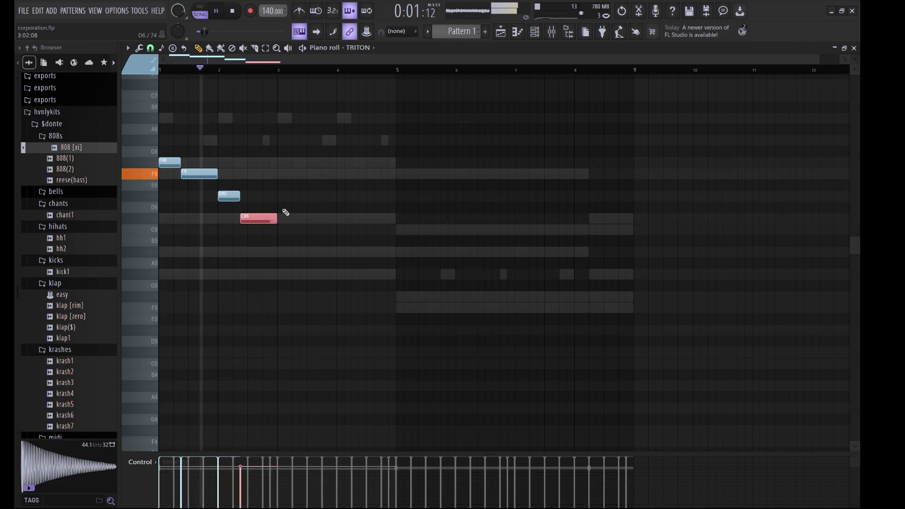
{"action": "left_click", "coordinate": [264, 231]}
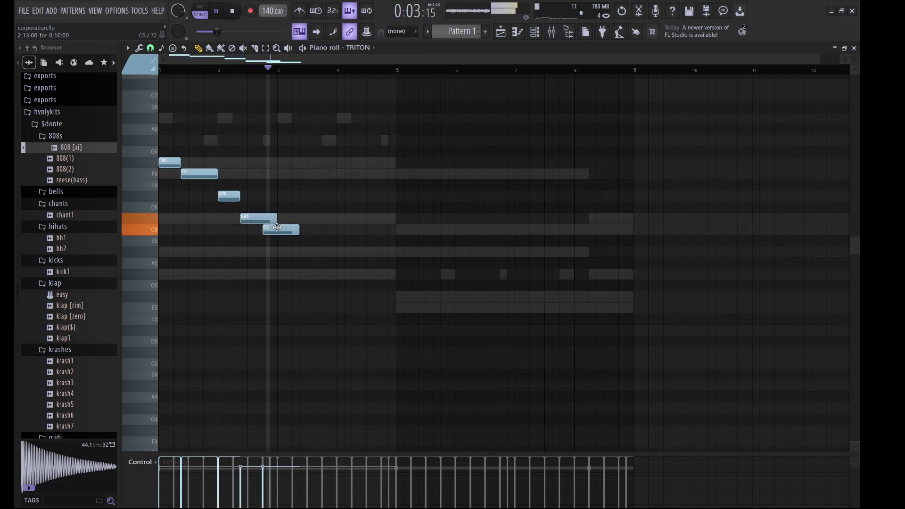
{"action": "mouse_move", "coordinate": [276, 220]}
{"action": "left_mouse_down"}
{"action": "mouse_move", "coordinate": [263, 220]}
{"action": "mouse_move", "coordinate": [289, 229]}
{"action": "mouse_move", "coordinate": [277, 229]}
{"action": "left_mouse_up"}
Duplicate the two-bar flute phrase into bars 3 and 4 and raise its last note to G#6
{"action": "key", "text": "ctrl+b"}
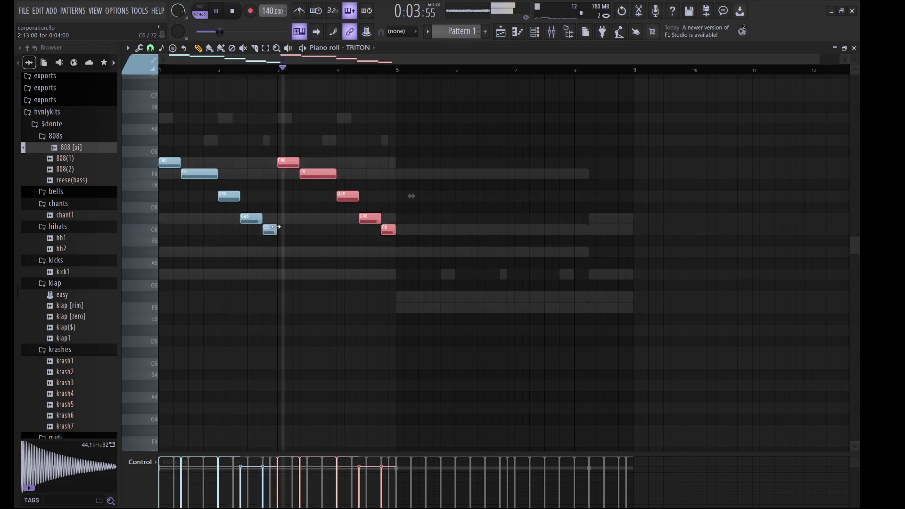
{"action": "left_click", "coordinate": [396, 280], "text": "ctrl"}
{"action": "left_click", "coordinate": [386, 229], "text": "ctrl"}
{"action": "key", "text": "shift+Up"}
{"action": "key", "text": "shift+Up"}
{"action": "key", "text": "shift+Up"}
{"action": "key", "text": "shift+Up"}
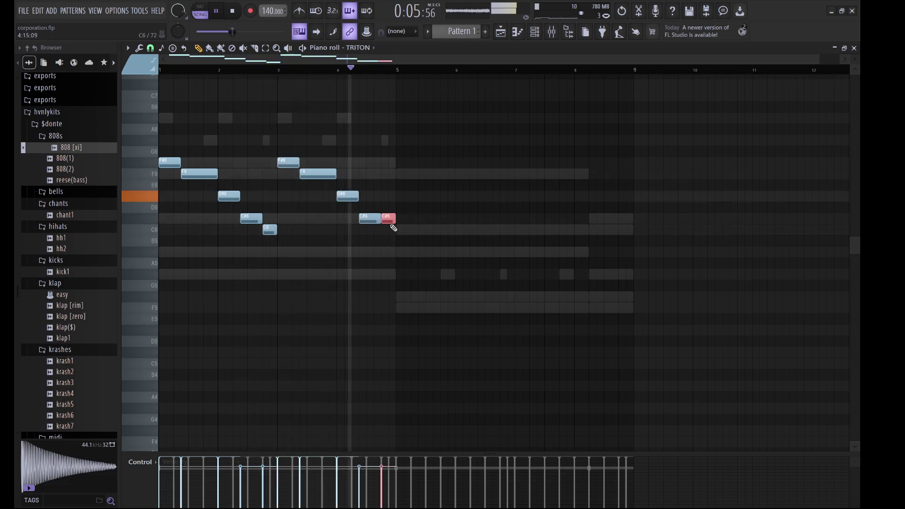
{"action": "key", "text": "shift+Up"}
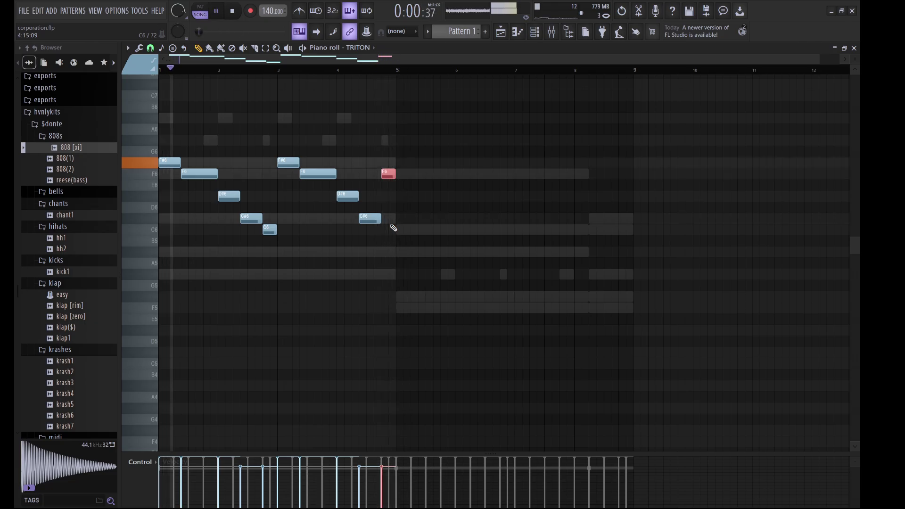
{"action": "key", "text": "shift+Up"}
{"action": "key", "text": "shift+Up"}
{"action": "key", "text": "shift+Up"}
{"action": "left_click", "coordinate": [416, 262]}
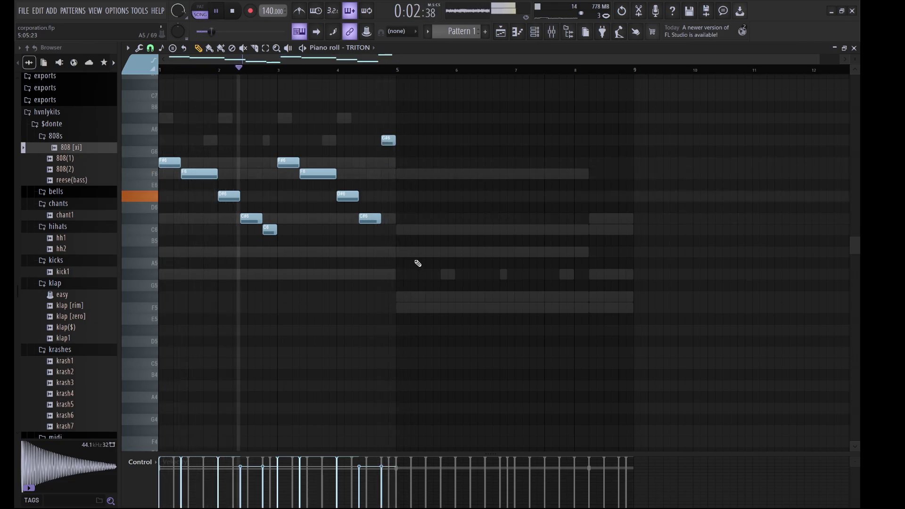
Raise the velocity of the final G#6 note and duplicate the four-bar flute phrase into bars 5 to 8
{"action": "left_click_drag", "start_coordinate": [411, 213], "coordinate": [384, 124]}
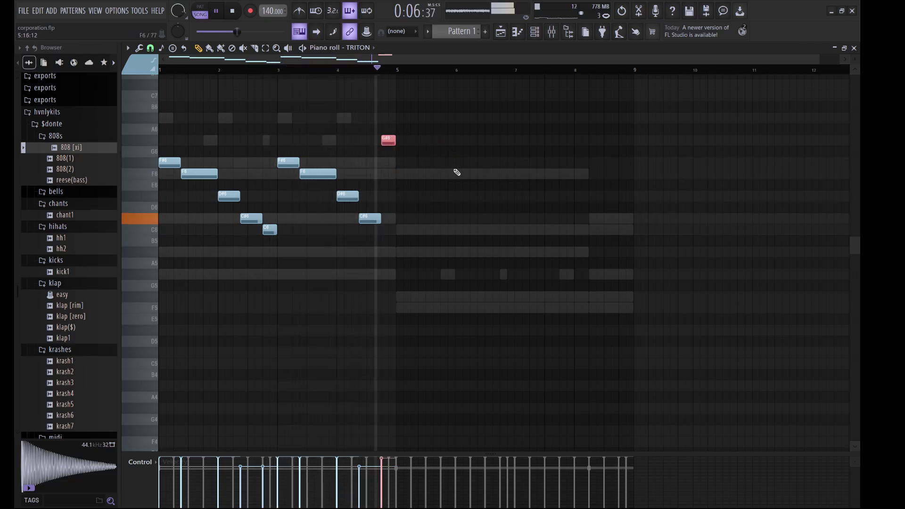
{"action": "left_click", "coordinate": [437, 202]}
{"action": "key", "text": "ctrl+b"}
{"action": "left_click", "coordinate": [515, 246]}
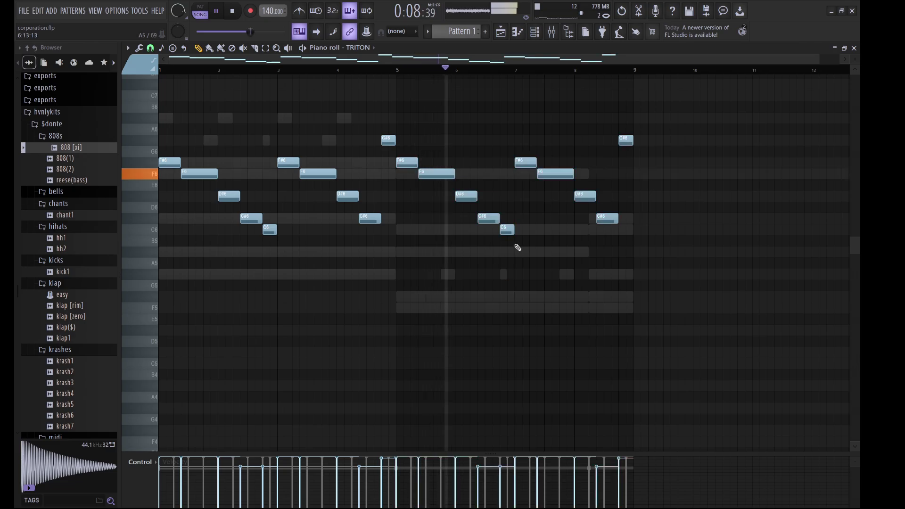
Paste the flute notes into the third Sampler channel, stop playback and render Pattern 1 as a new audio clip
{"action": "left_click", "coordinate": [534, 32]}
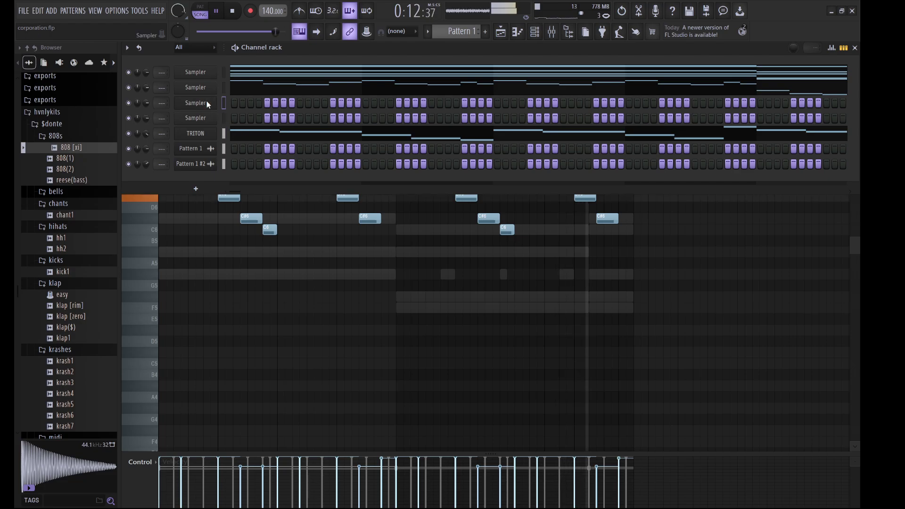
{"action": "key", "text": "ctrl+v"}
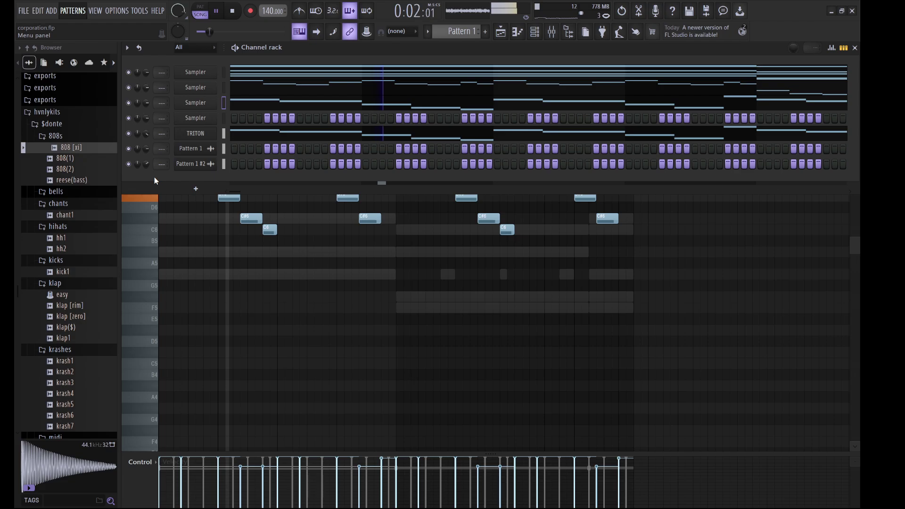
{"action": "key", "text": "space"}
{"action": "key", "text": "l"}
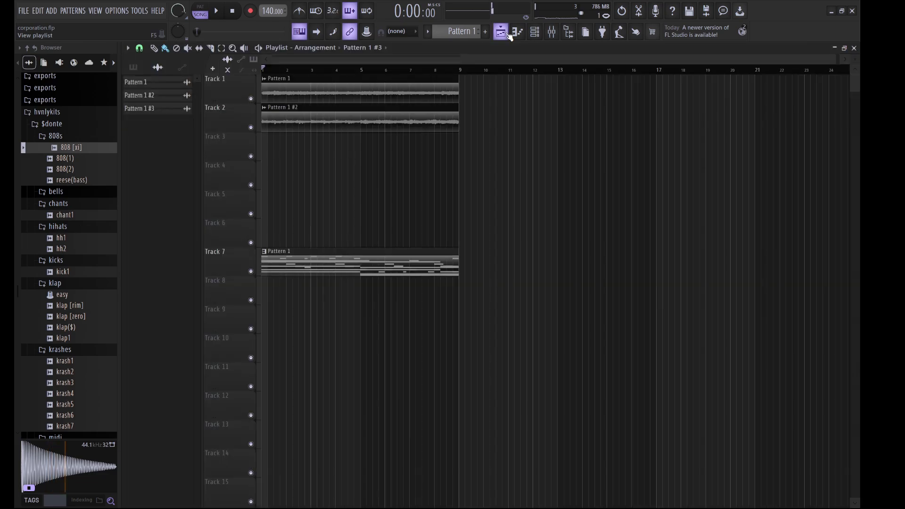
Place the Pattern 1 #3 audio clip on Track 3 at bar 1 and set its declicking mode to Generic (bleeding)
{"action": "left_click_drag", "start_coordinate": [147, 115], "coordinate": [263, 149]}
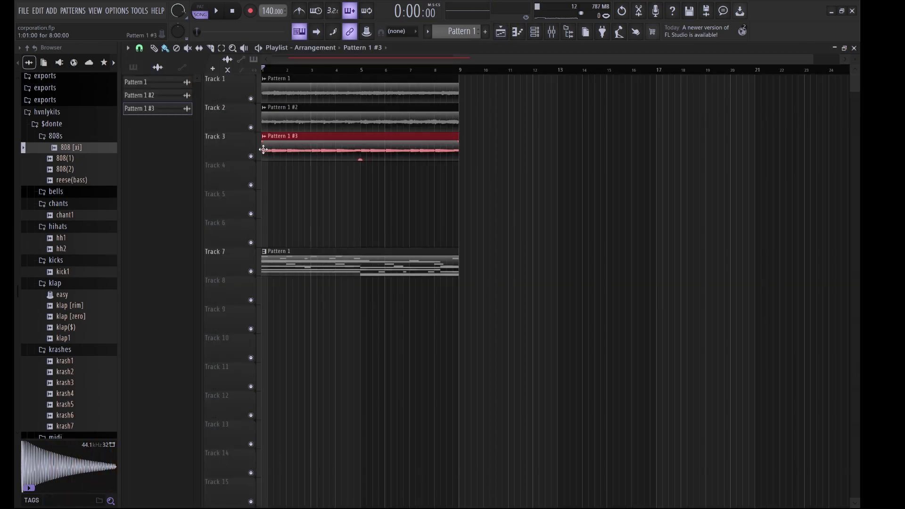
{"action": "double_click", "coordinate": [302, 150]}
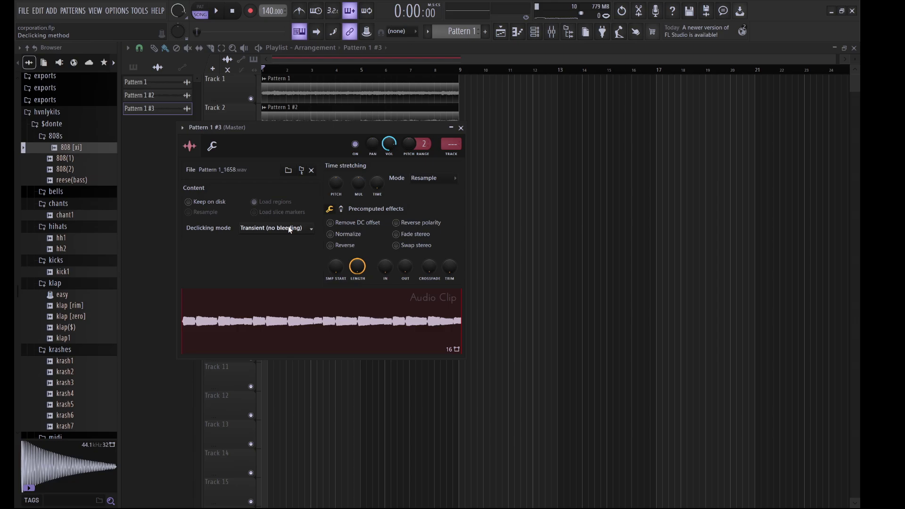
{"action": "left_click", "coordinate": [289, 229]}
{"action": "left_click", "coordinate": [276, 270]}
{"action": "key", "text": "Escape"}
Show all channels in the channel rack and cut the flute notes from the TRITON channel
{"action": "left_click", "coordinate": [534, 32]}
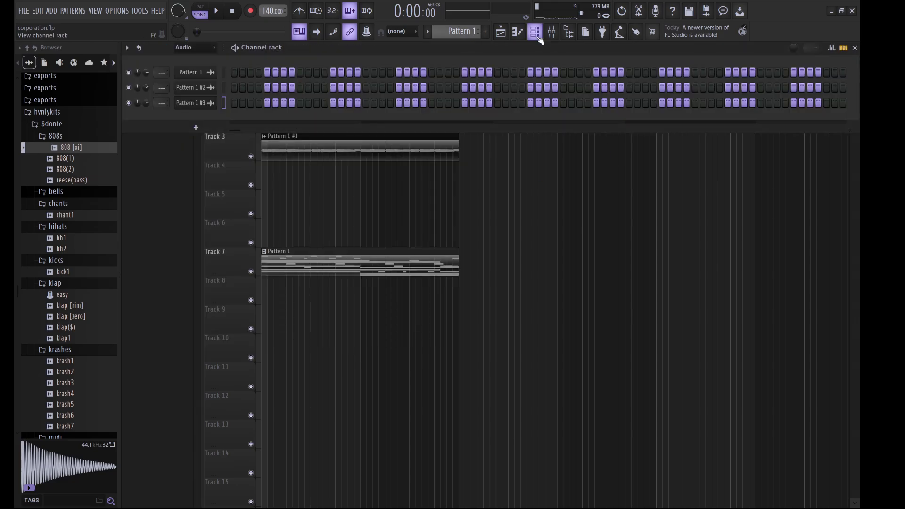
{"action": "left_click", "coordinate": [194, 47]}
{"action": "left_click", "coordinate": [194, 62]}
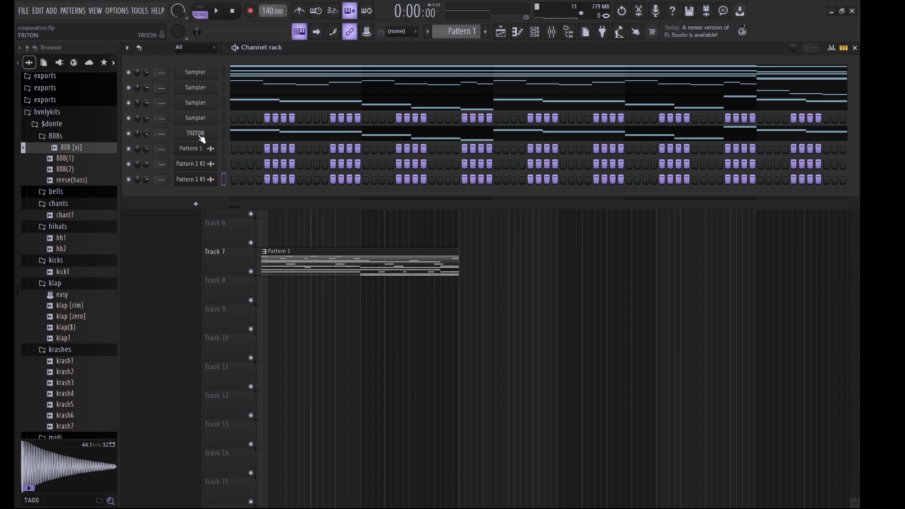
{"action": "key", "text": "ctrl+x"}
Start playback and load the Spanish Guitar program from TRITON's Guitar/Plucked category
{"action": "key", "text": "space"}
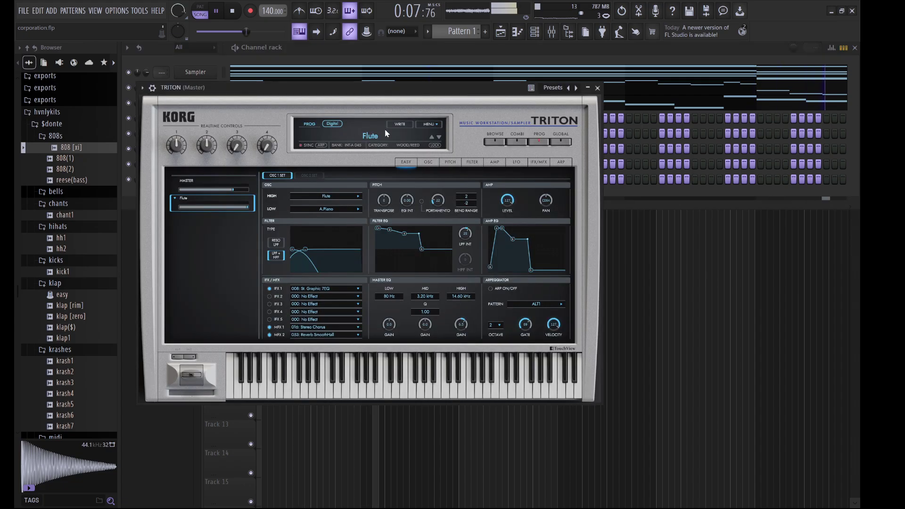
{"action": "left_click", "coordinate": [369, 136]}
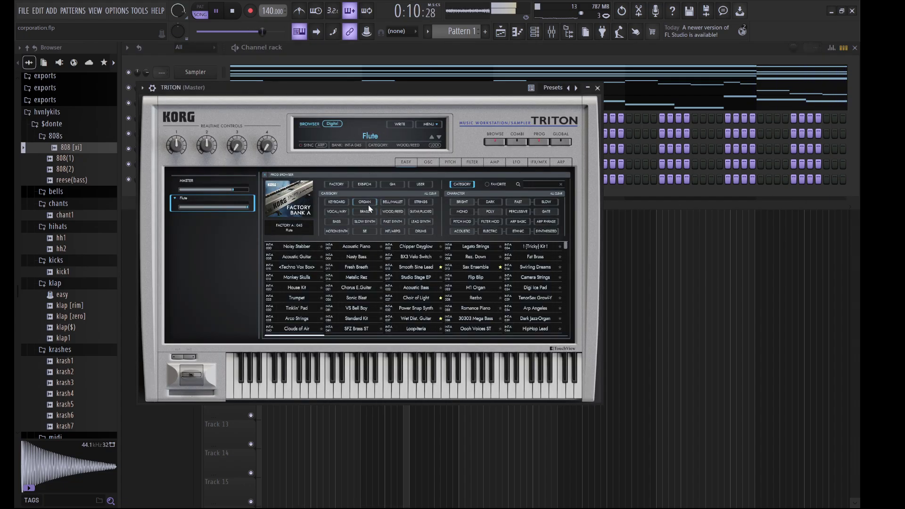
{"action": "left_click", "coordinate": [426, 213]}
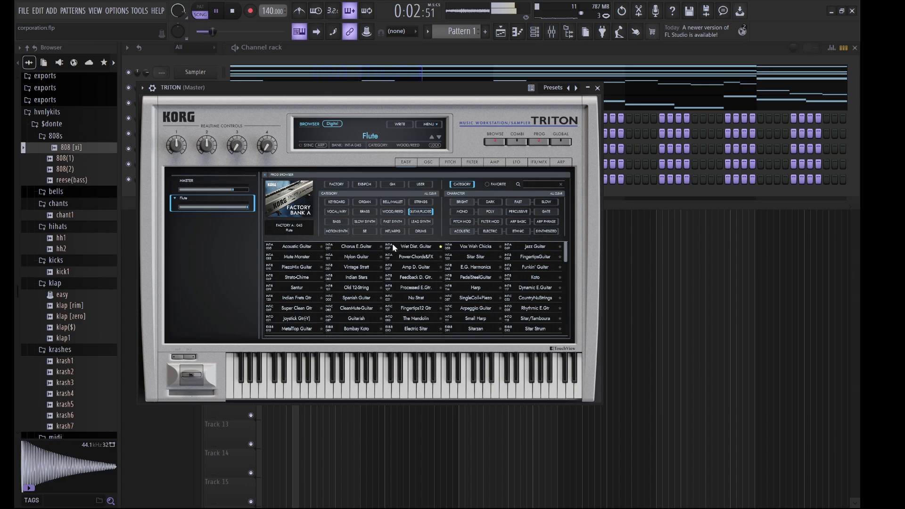
{"action": "left_click", "coordinate": [356, 297]}
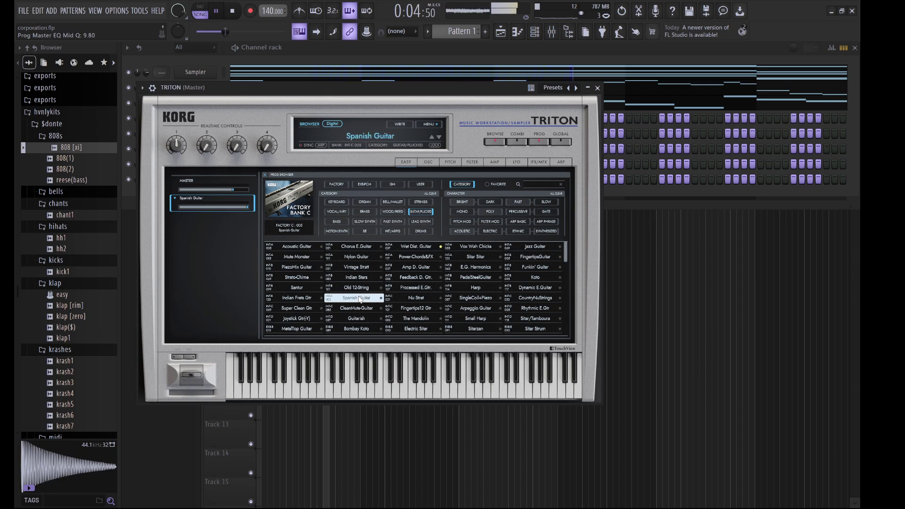
Open TRITON's piano roll, draw two-step A#6 and G#6 notes at the start of bar 1 and stop playback
{"action": "left_click", "coordinate": [330, 54]}
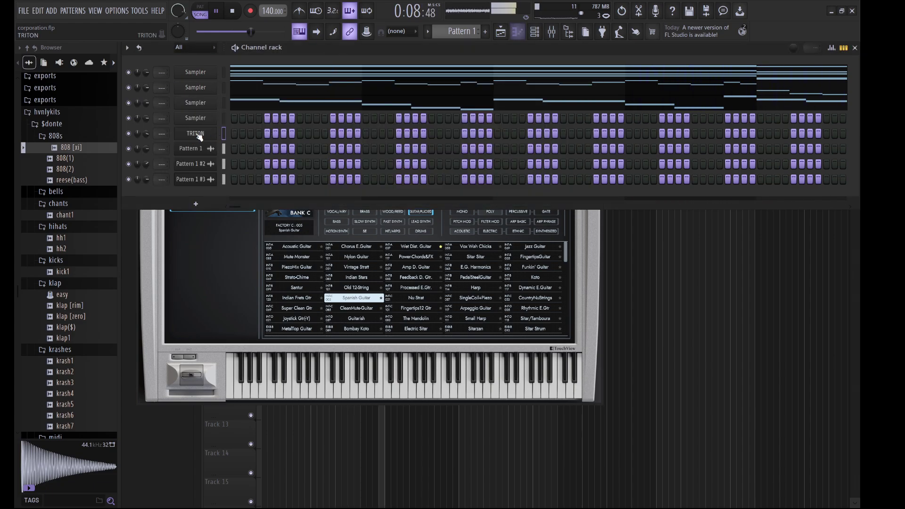
{"action": "key", "text": "F7"}
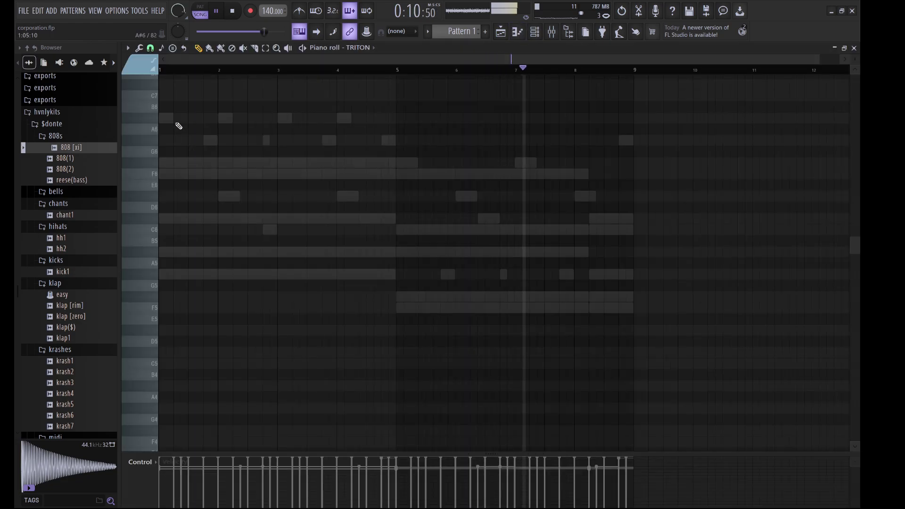
{"action": "left_click", "coordinate": [165, 118]}
{"action": "left_click_drag", "start_coordinate": [171, 118], "coordinate": [165, 118]}
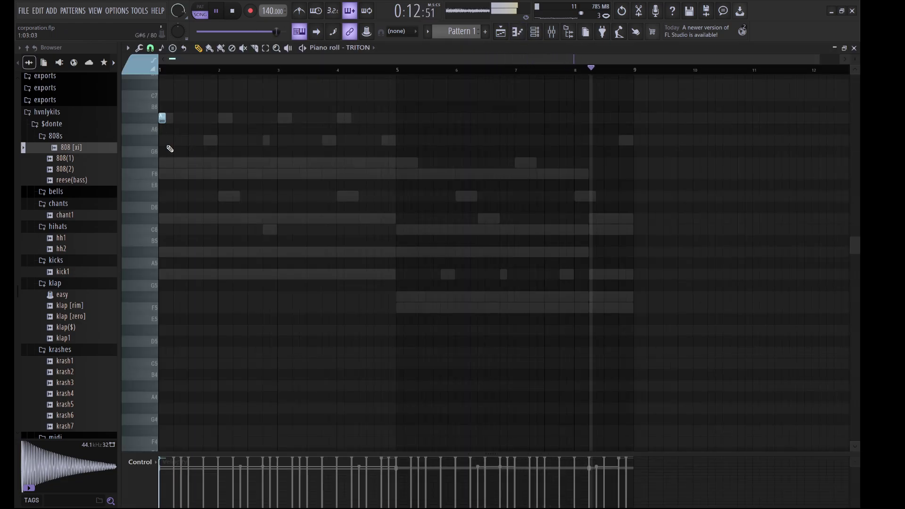
{"action": "left_click", "coordinate": [167, 140]}
{"action": "key", "text": "space"}
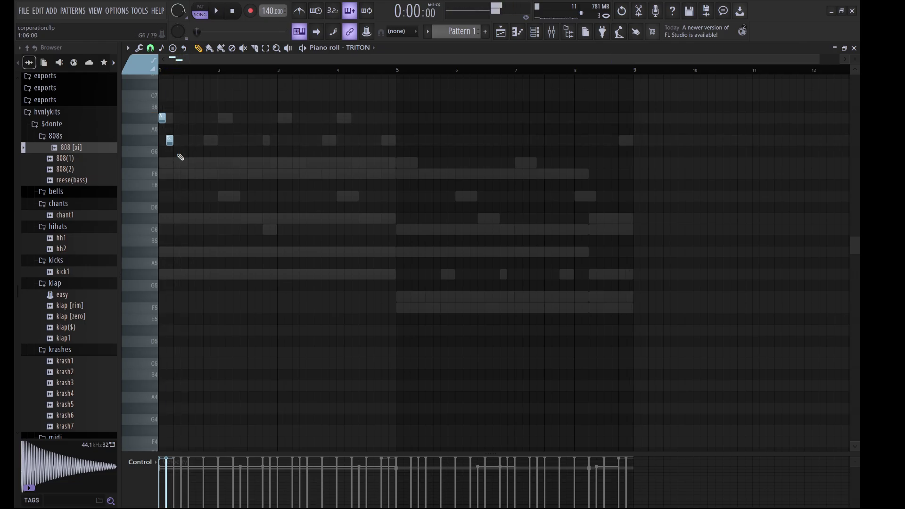
Transpose the two guitar notes down one octave and audition them against the arrangement
{"action": "key", "text": "ctrl+Down"}
{"action": "key", "text": "space"}
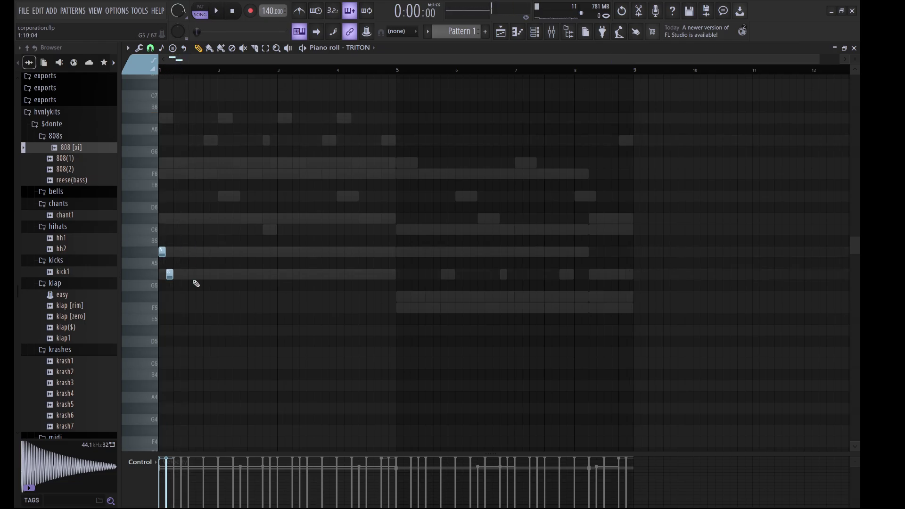
{"action": "key", "text": "space"}
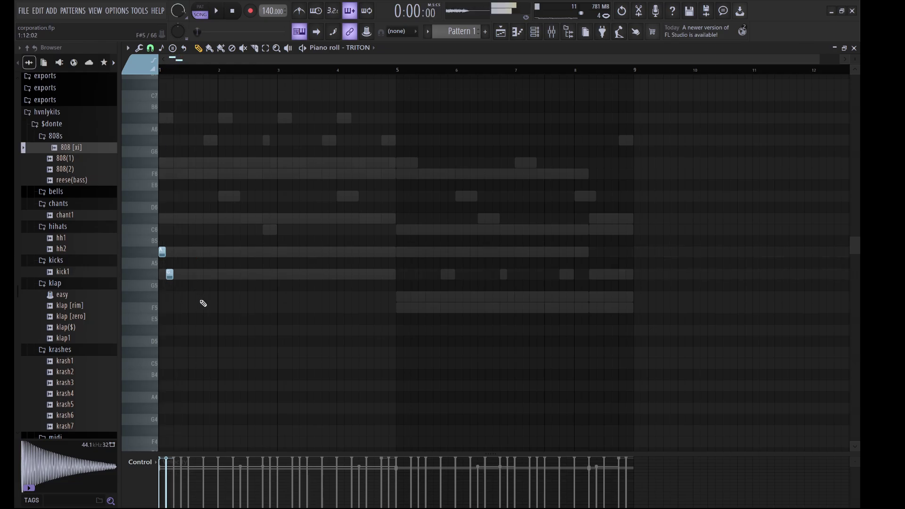
Duplicate the two-note guitar figure half a bar on, lower the copy's first note to F5 and audition it
{"action": "left_click_drag", "start_coordinate": [197, 301], "coordinate": [160, 256], "text": "ctrl"}
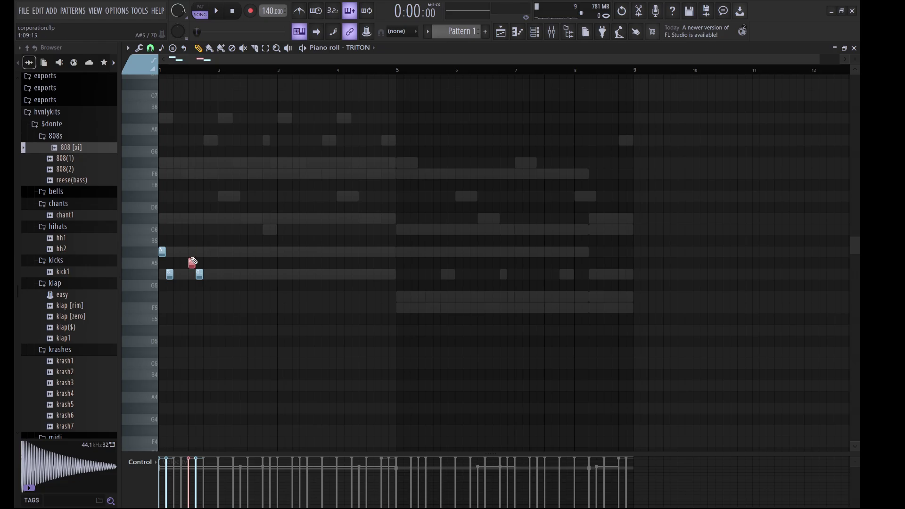
{"action": "key", "text": "space"}
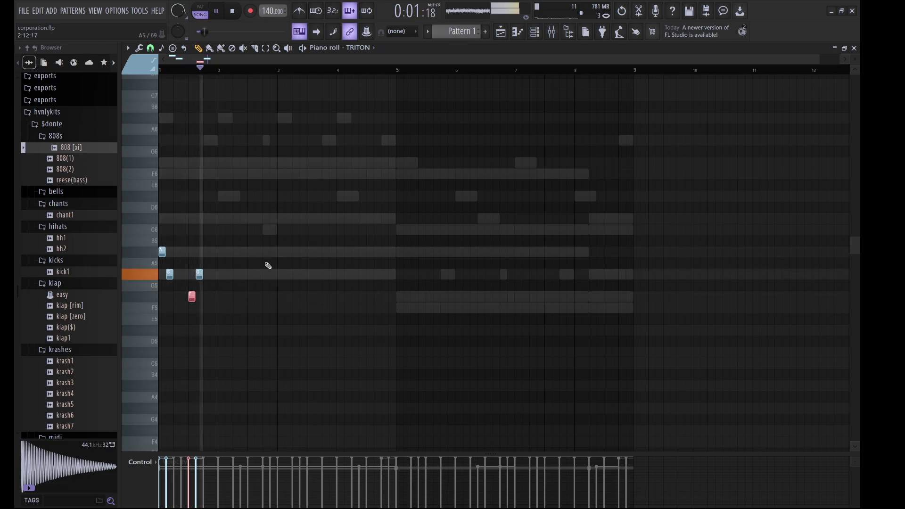
{"action": "key", "text": "space"}
{"action": "key", "text": "space"}
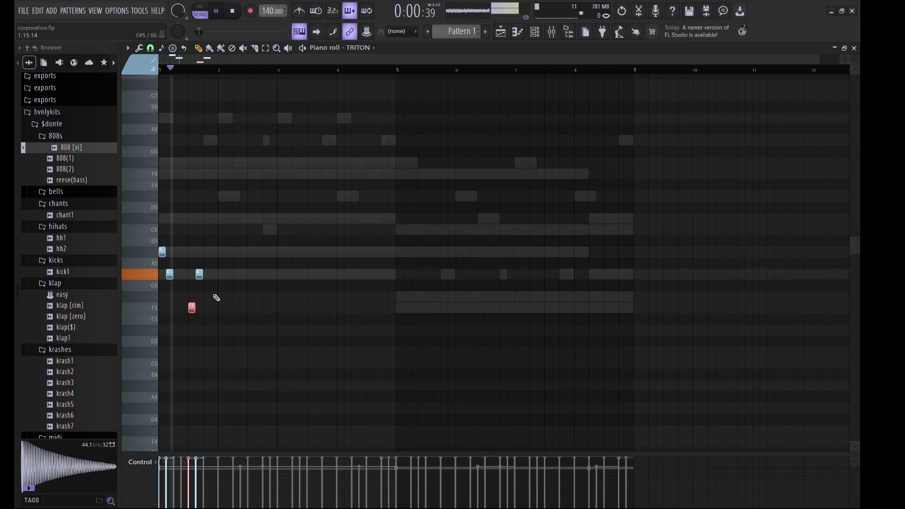
Repeat the one-bar guitar phrase so that it fills bars 1 to 4
{"action": "left_click_drag", "start_coordinate": [247, 346], "coordinate": [220, 265]}
{"action": "left_click_drag", "start_coordinate": [302, 360], "coordinate": [135, 236]}
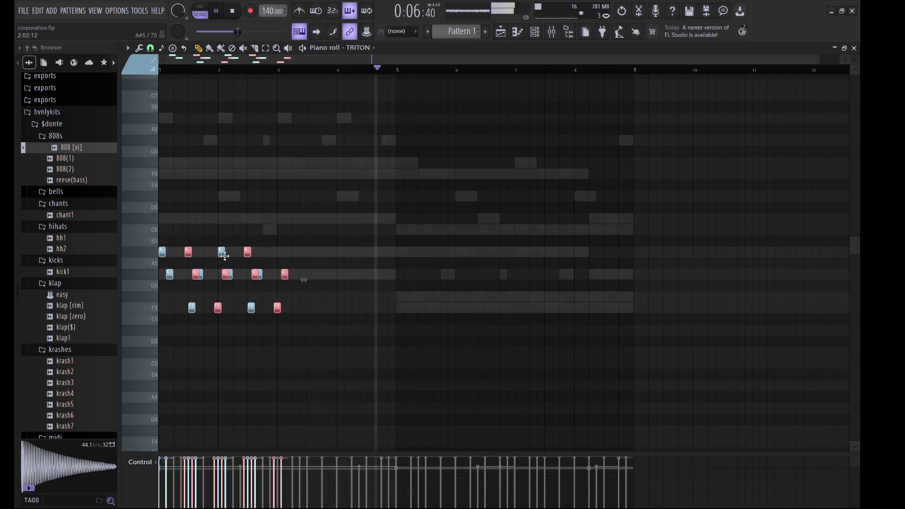
{"action": "key", "text": "ctrl+b"}
{"action": "key", "text": "ctrl+d"}
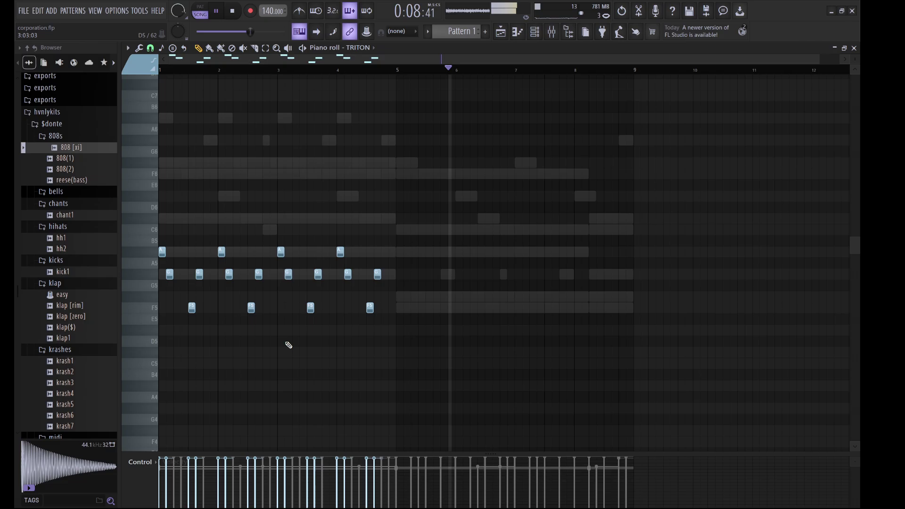
Duplicate the four-bar guitar phrase into bars 5 to 8 and add two-step F#5 and D#5 notes at the end of bar 8
{"action": "key", "text": "ctrl+b"}
{"action": "key", "text": "shift+Right"}
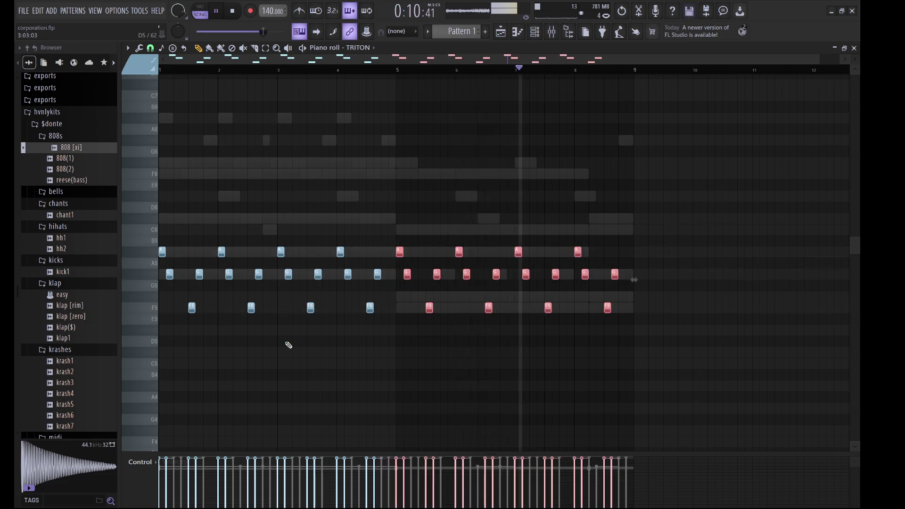
{"action": "key", "text": "ctrl+d"}
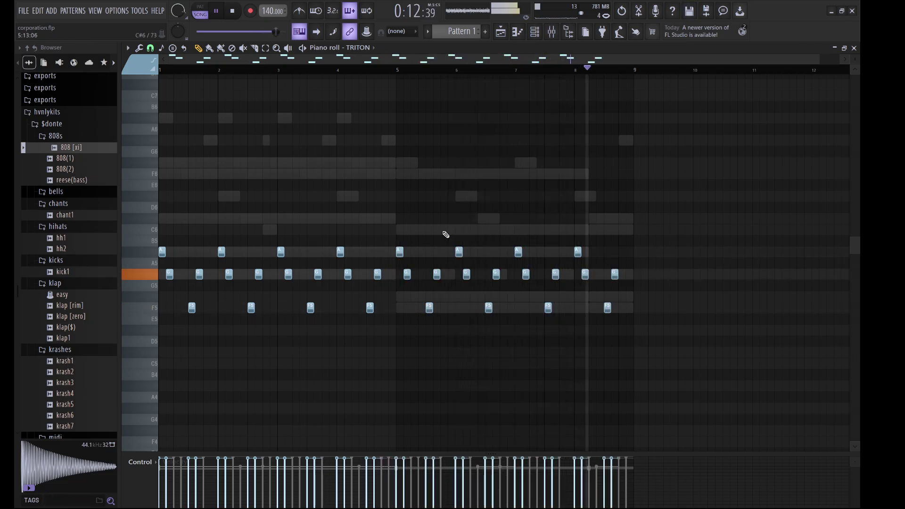
{"action": "left_click", "coordinate": [622, 296]}
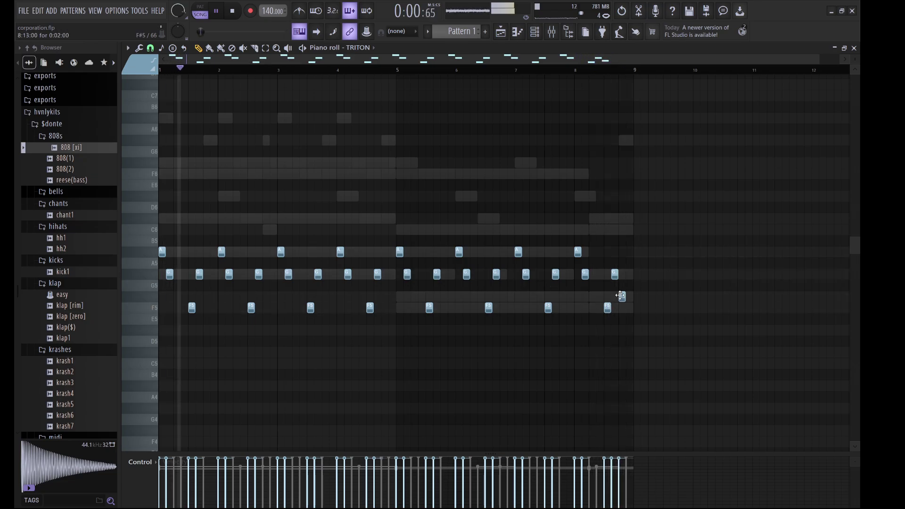
{"action": "left_click", "coordinate": [630, 329]}
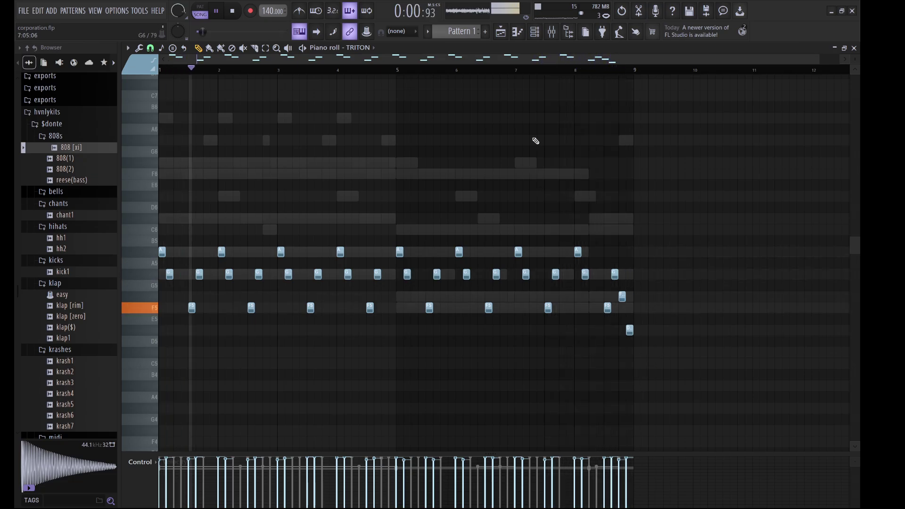
Paste the guitar notes into the spare Sampler channel above TRITON and render the TRITON guitar part to an audio clip
{"action": "left_click", "coordinate": [535, 32]}
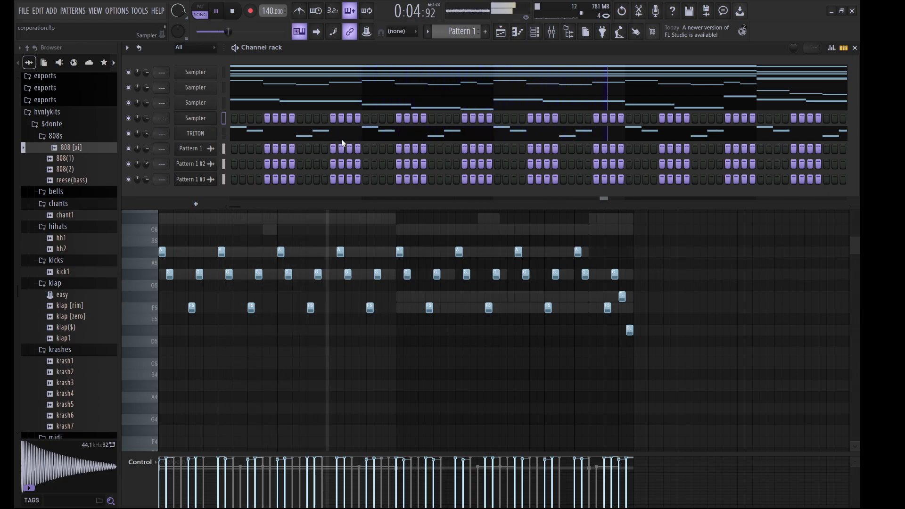
{"action": "key", "text": "ctrl+v"}
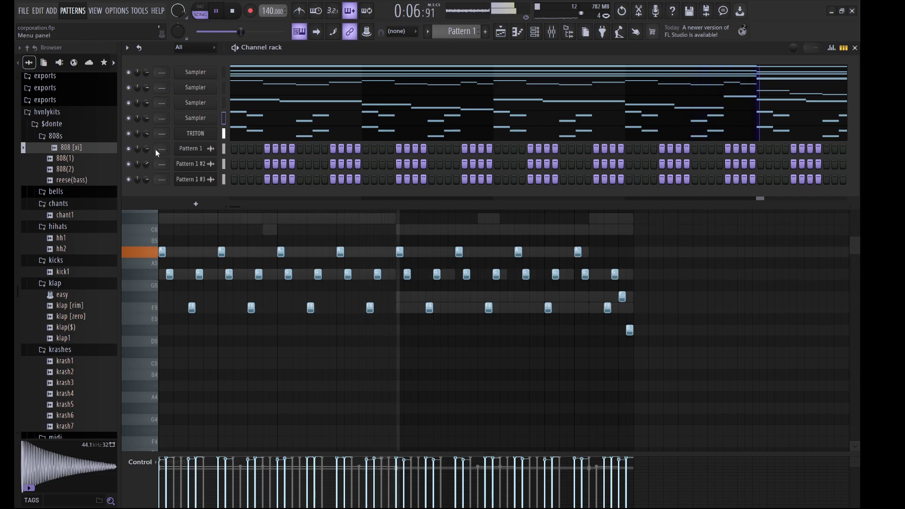
{"action": "key", "text": "space"}
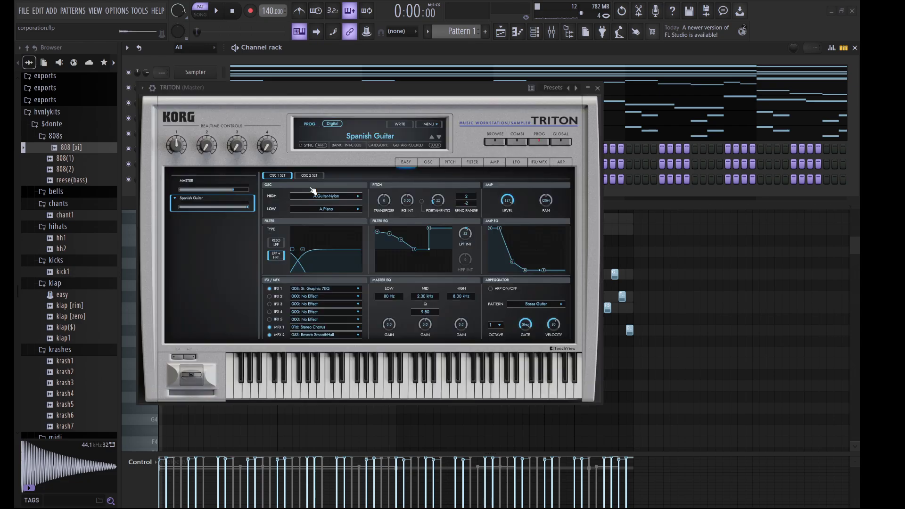
Set the rendered guitar clip's declicking mode to Generic (bleeding) and clear the guitar notes from the TRITON channel
{"action": "left_click", "coordinate": [199, 46]}
{"action": "scroll", "coordinate": [199, 47], "scroll_direction": "up", "scroll_amount": 2}
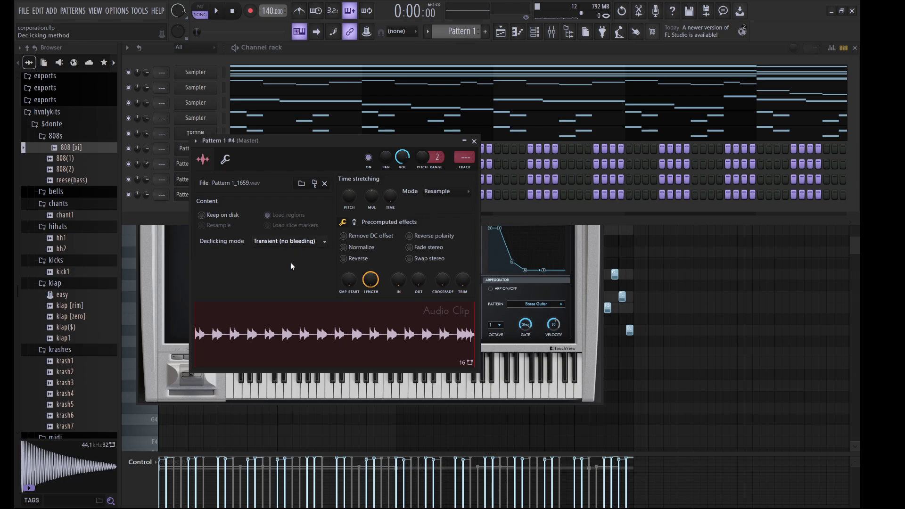
{"action": "left_click", "coordinate": [314, 51]}
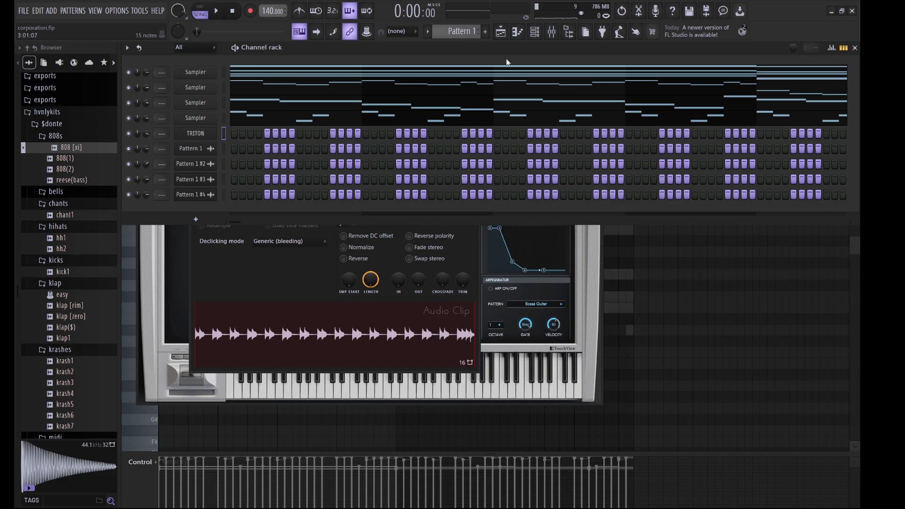
Place the rendered guitar clip Pattern 1 #4 in the playlist
{"action": "left_click", "coordinate": [503, 31]}
{"action": "left_click_drag", "start_coordinate": [170, 127], "coordinate": [279, 179]}
Start playback and load the Lush Vocals program from TRITON's Vocal/Airy category
{"action": "left_click", "coordinate": [536, 33]}
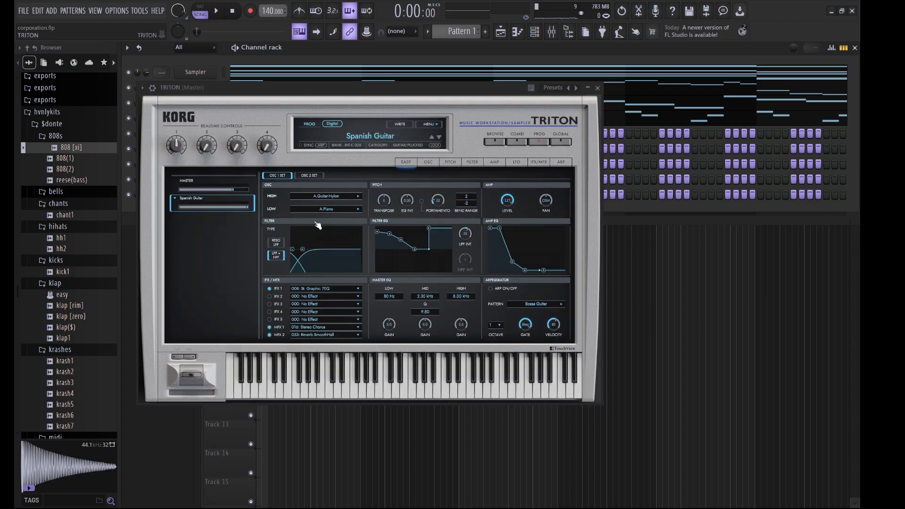
{"action": "left_click", "coordinate": [372, 134]}
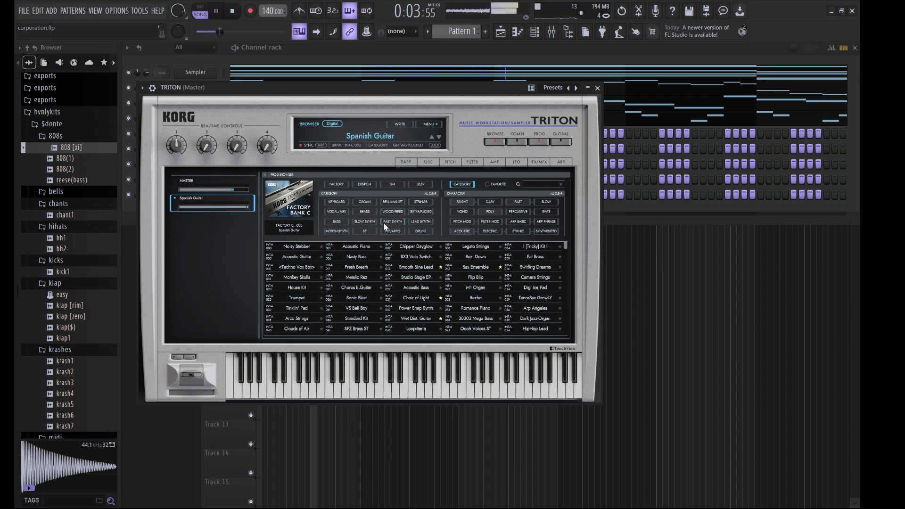
{"action": "left_click", "coordinate": [344, 212]}
{"action": "left_click", "coordinate": [296, 318]}
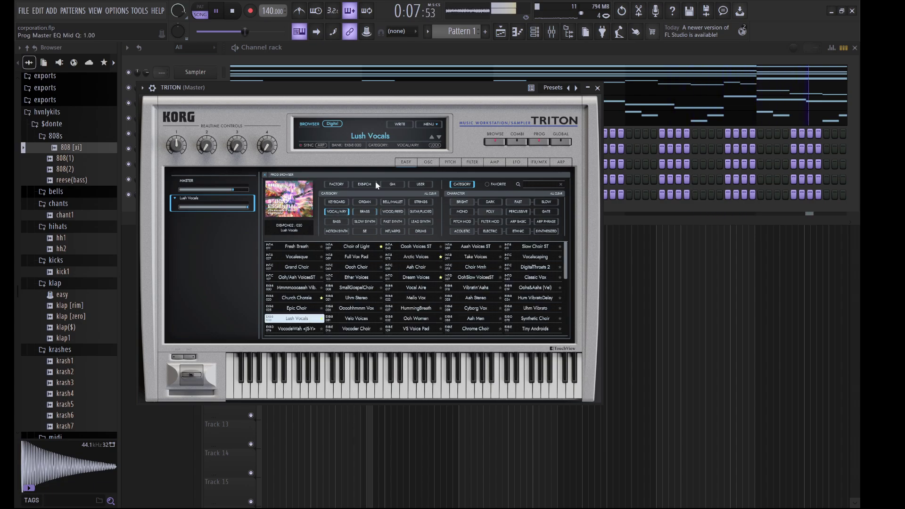
Open TRITON's piano roll, stop playback and draw a two-bar F6 note starting at bar 1
{"action": "left_click", "coordinate": [350, 57]}
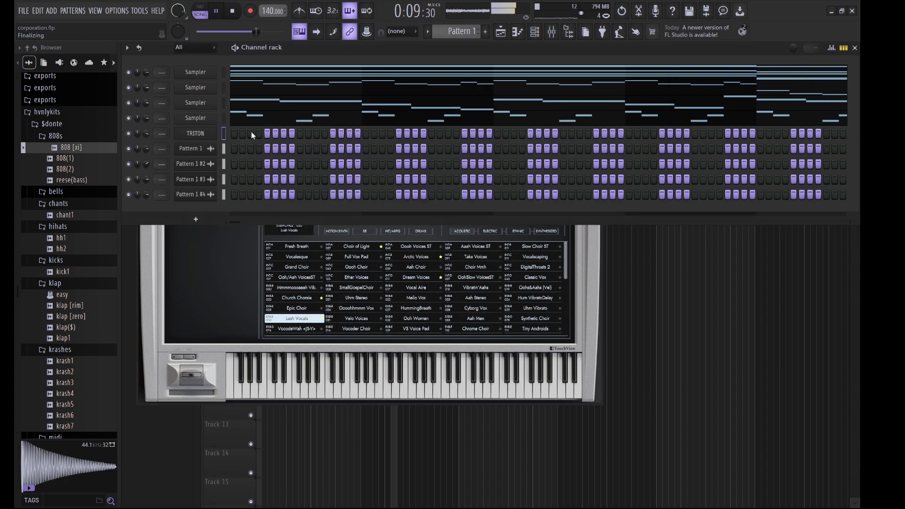
{"action": "key", "text": "F7"}
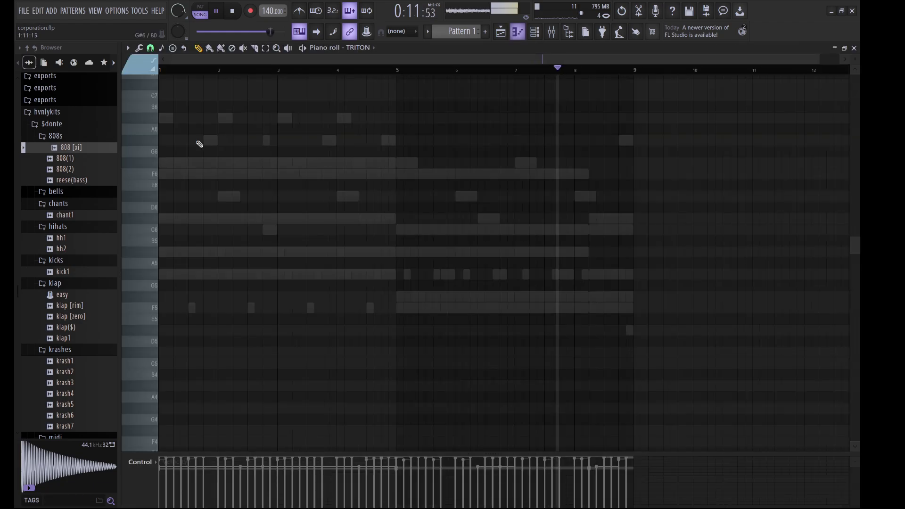
{"action": "left_click", "coordinate": [161, 174]}
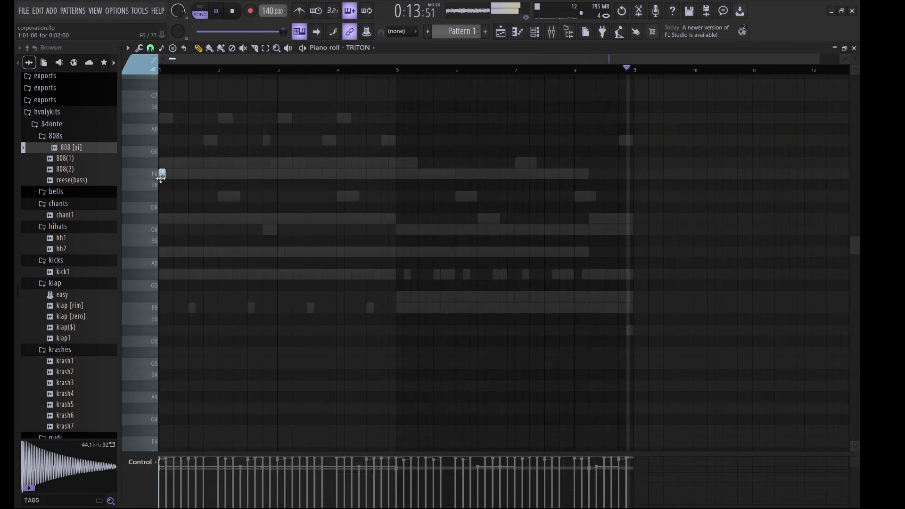
{"action": "key", "text": "space"}
{"action": "left_click_drag", "start_coordinate": [164, 174], "coordinate": [288, 176]}
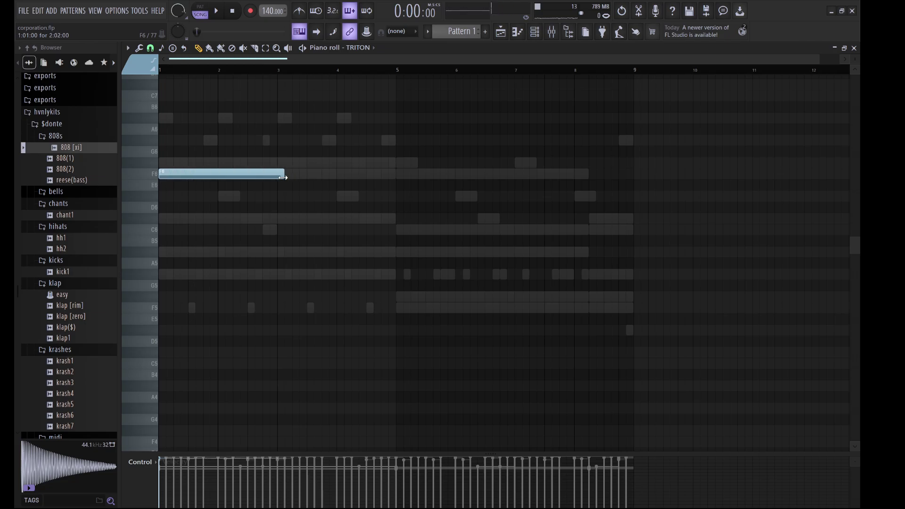
Copy the two-bar F6 note down to A#5 and audition the pair with the arrangement
{"action": "key", "text": "ctrl+a"}
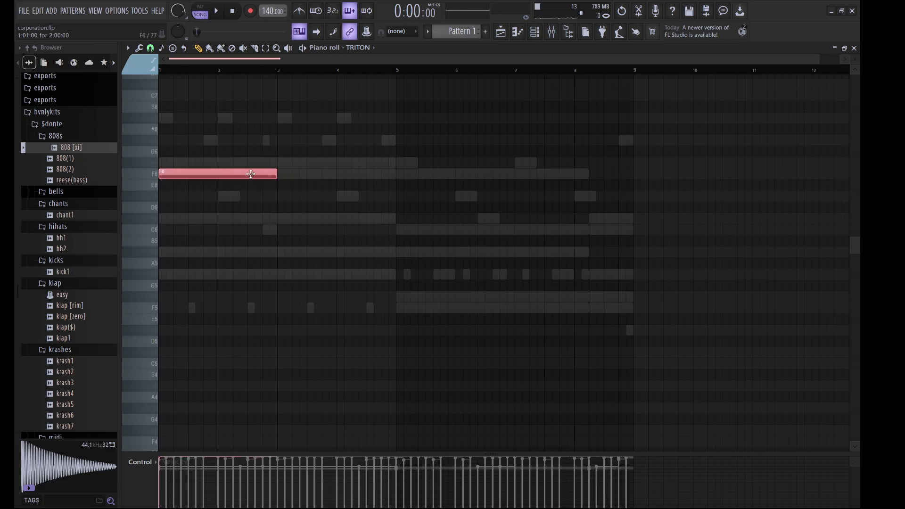
{"action": "left_click_drag", "start_coordinate": [250, 174], "coordinate": [236, 246]}
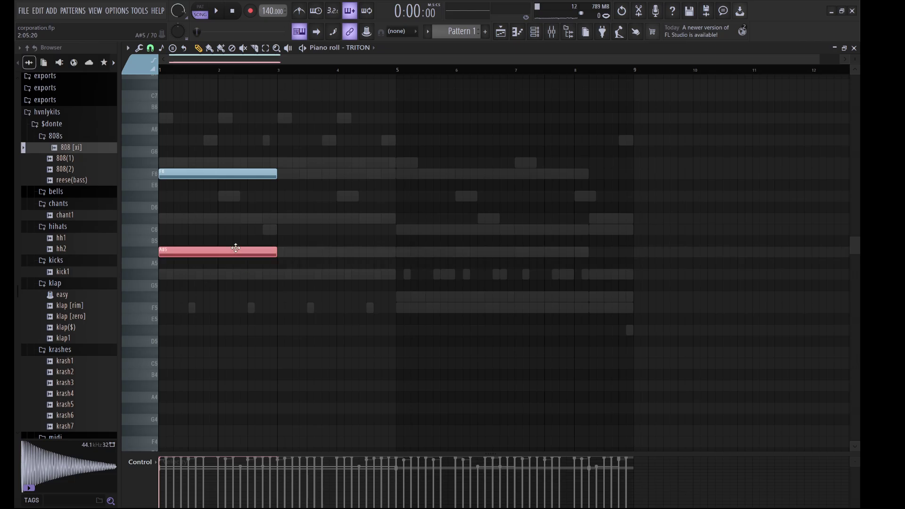
{"action": "key", "text": "space"}
{"action": "left_click_drag", "start_coordinate": [299, 306], "coordinate": [296, 305]}
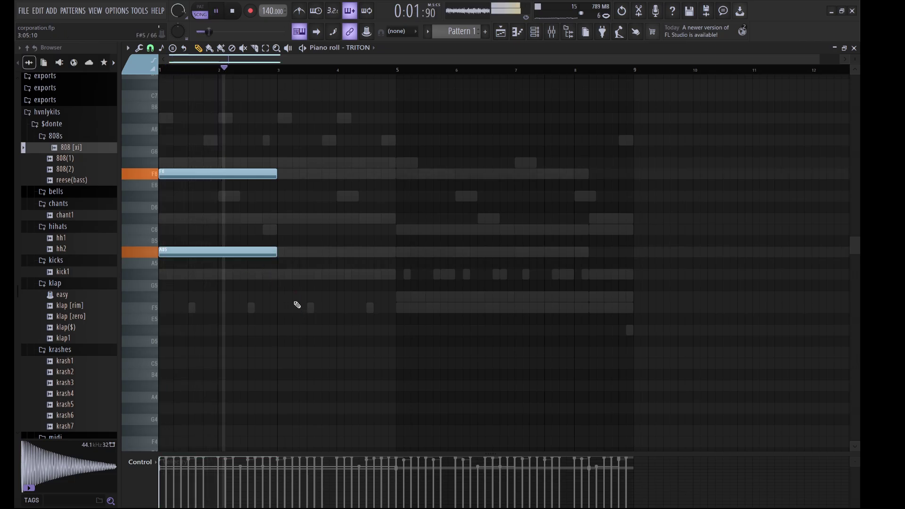
Duplicate the vocal chord into bars 3 and 4, moving its lower note to G#5 and its upper note to F#6
{"action": "key", "text": "ctrl+b"}
{"action": "left_click", "coordinate": [333, 251]}
{"action": "key", "text": "space"}
{"action": "key", "text": "shift+Down"}
{"action": "key", "text": "shift+Down"}
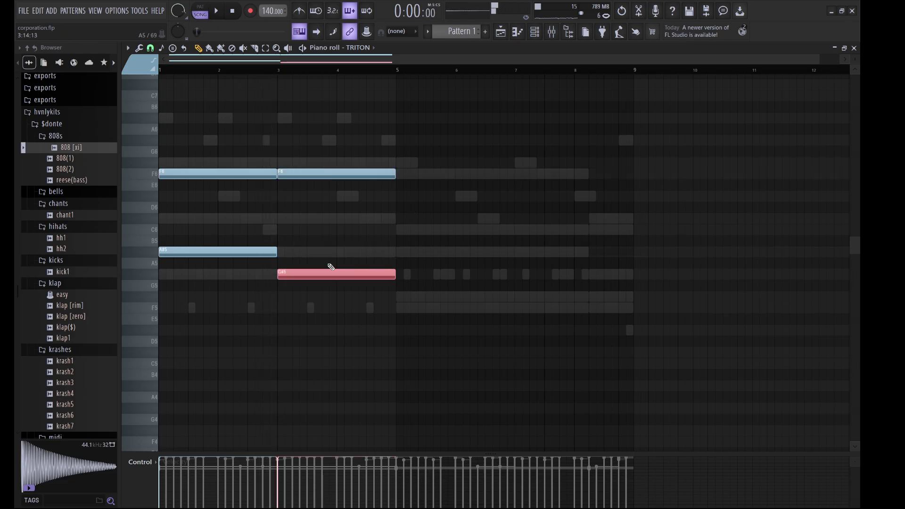
{"action": "key", "text": "space"}
{"action": "left_click", "coordinate": [330, 174]}
{"action": "key", "text": "shift+Up"}
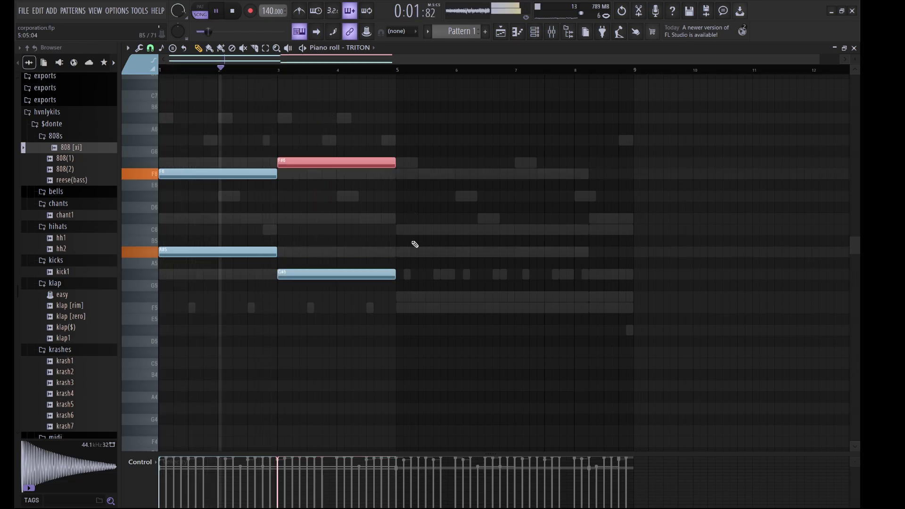
Duplicate the four-bar vocal progression into bars 5 to 8
{"action": "key", "text": "ctrl+d"}
{"action": "key", "text": "ctrl+b"}
{"action": "key", "text": "ctrl+d"}
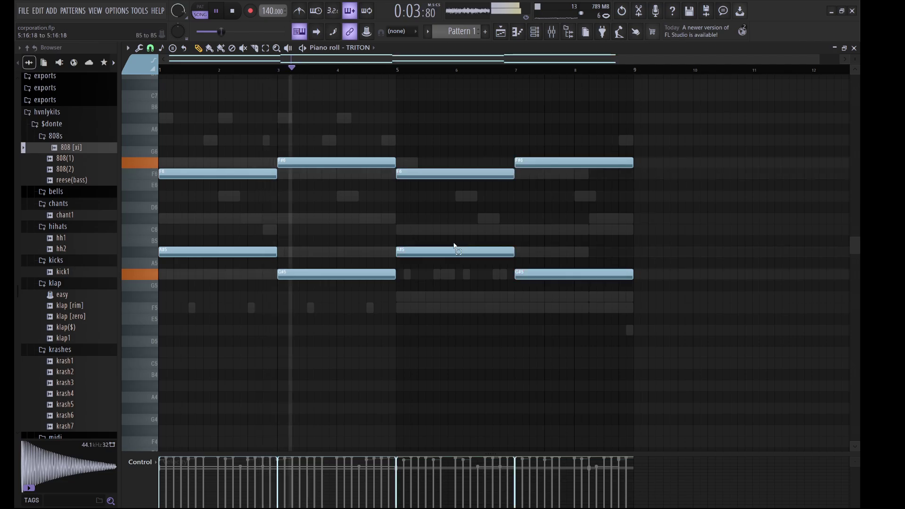
Raise the lower vocal note of bars 5–6 to C6 and the upper note of bars 7–8 to G#6
{"action": "left_click", "coordinate": [460, 251]}
{"action": "key", "text": "shift+Up"}
{"action": "key", "text": "shift+Up"}
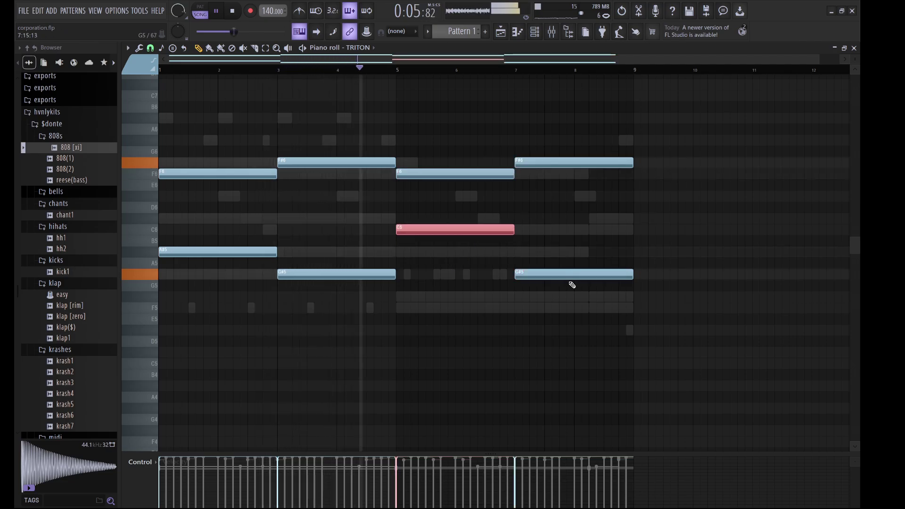
{"action": "left_click", "coordinate": [559, 163]}
{"action": "key", "text": "shift+Up"}
{"action": "key", "text": "shift+Up"}
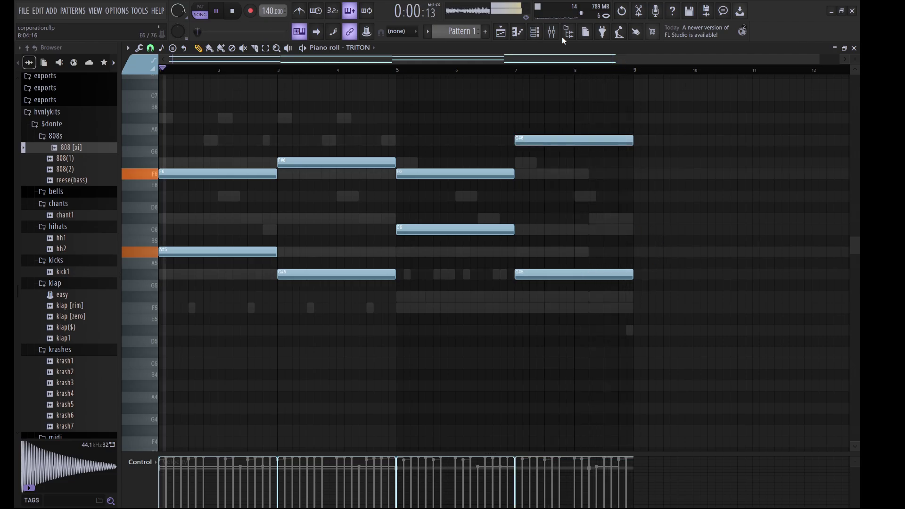
Add another Sampler channel above TRITON in the channel rack and paste the vocal notes into it
{"action": "left_click", "coordinate": [534, 32]}
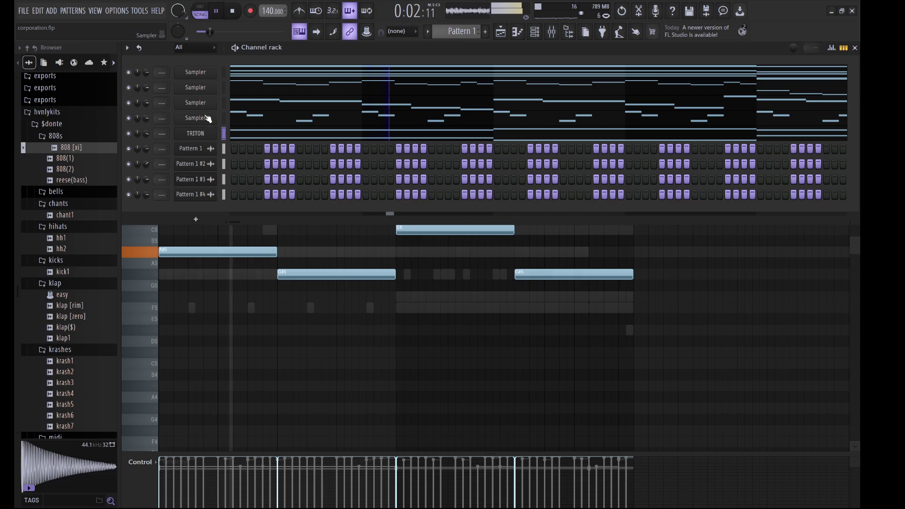
{"action": "key", "text": "ctrl+z"}
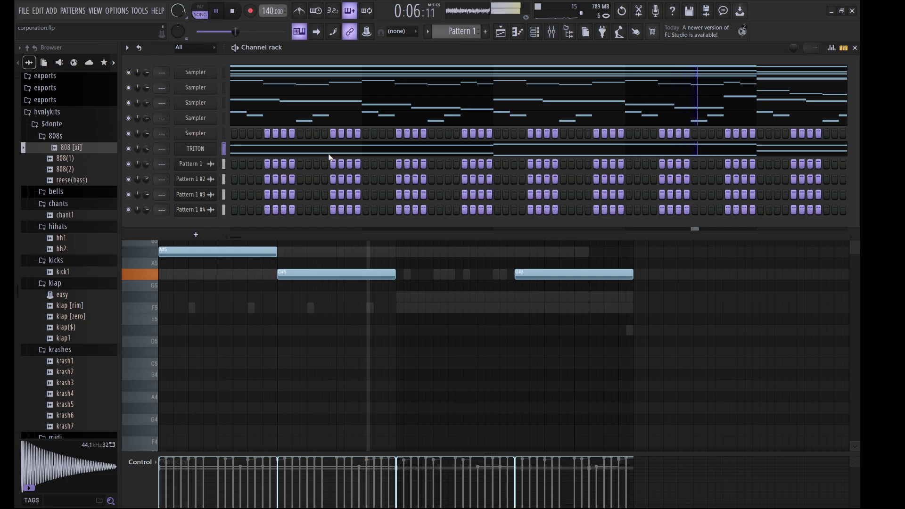
{"action": "left_click", "coordinate": [212, 135]}
{"action": "key", "text": "ctrl+v"}
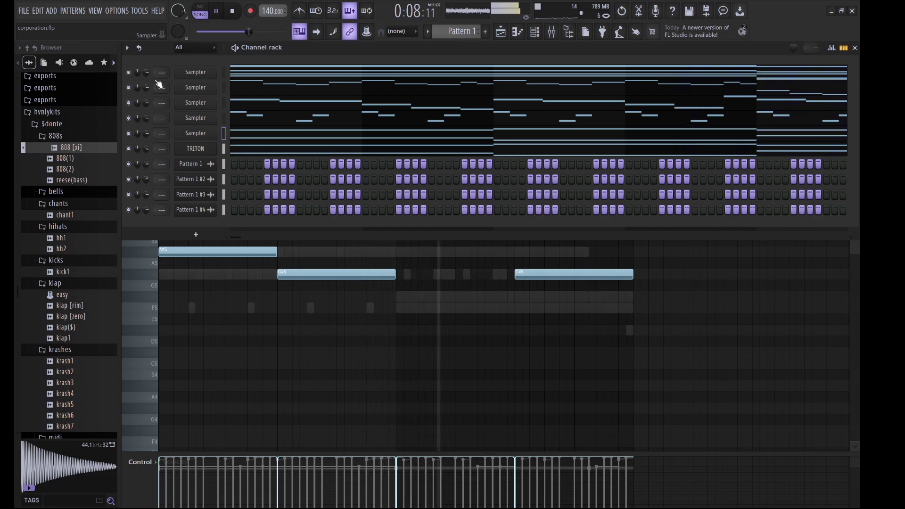
Render the TRITON vocal part to an audio clip and open the playlist
{"action": "left_click", "coordinate": [73, 10]}
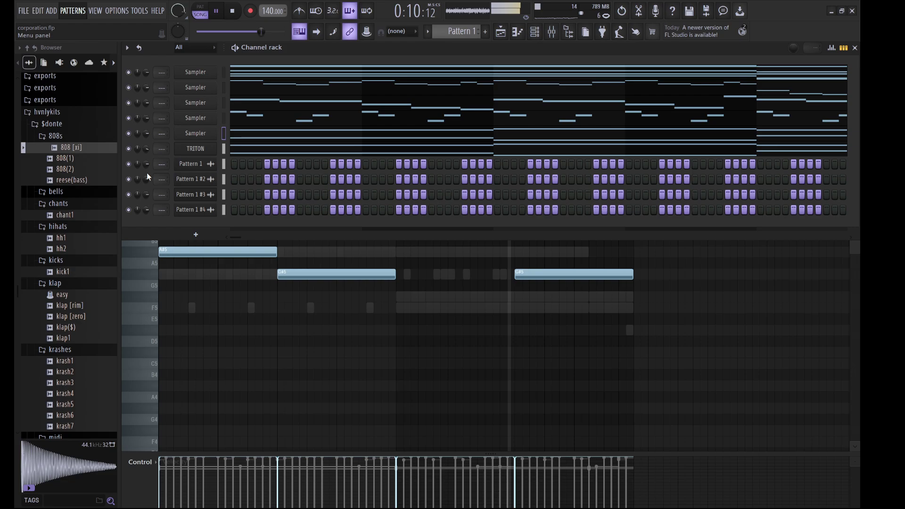
{"action": "key", "text": "space"}
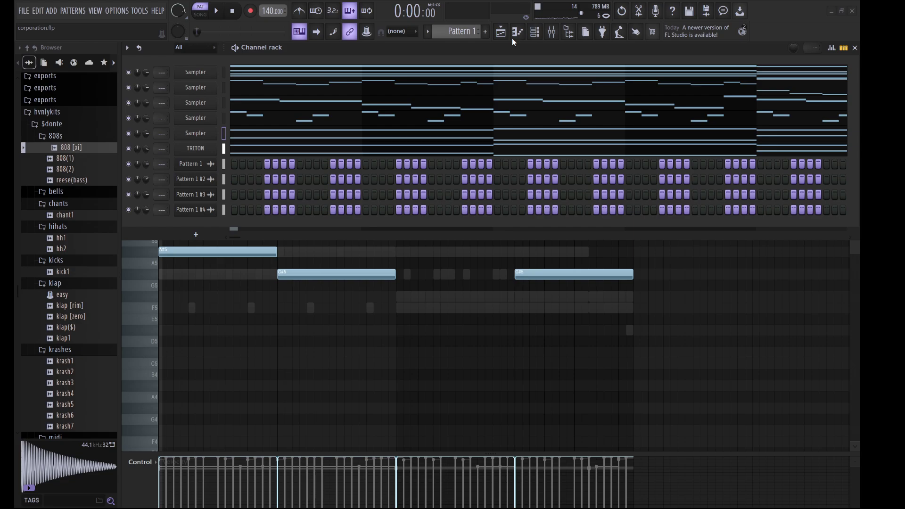
{"action": "left_click", "coordinate": [501, 33]}
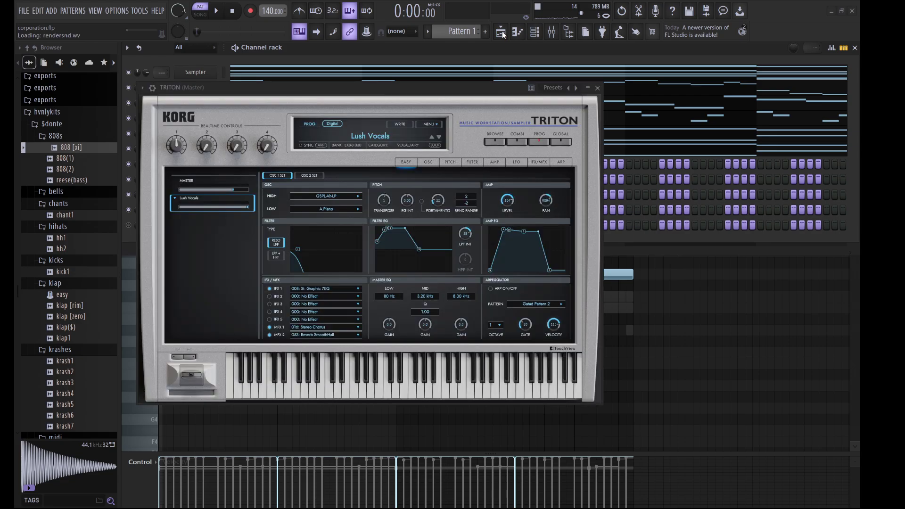
Set the Pattern 1 #5 audio clip's declicking mode to Generic (bleeding) and place the clip on Track 5 at bar 1
{"action": "left_click", "coordinate": [285, 77]}
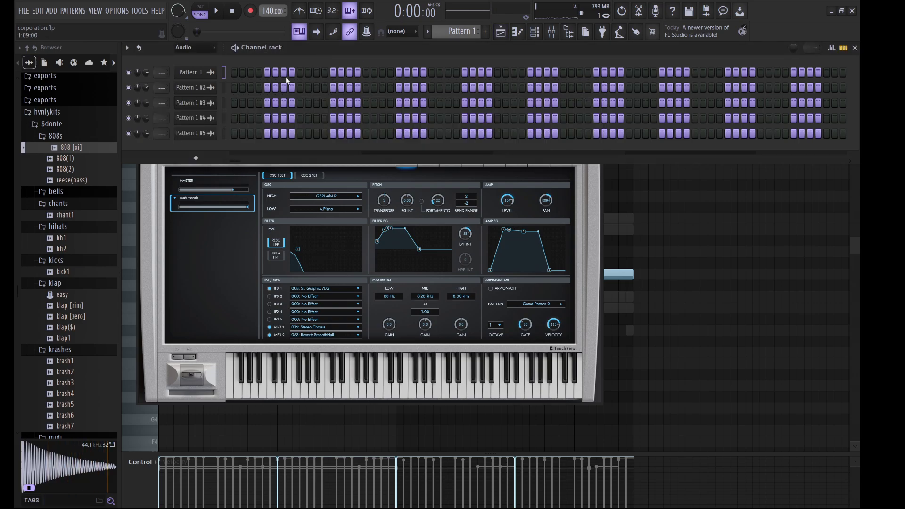
{"action": "left_click", "coordinate": [191, 135]}
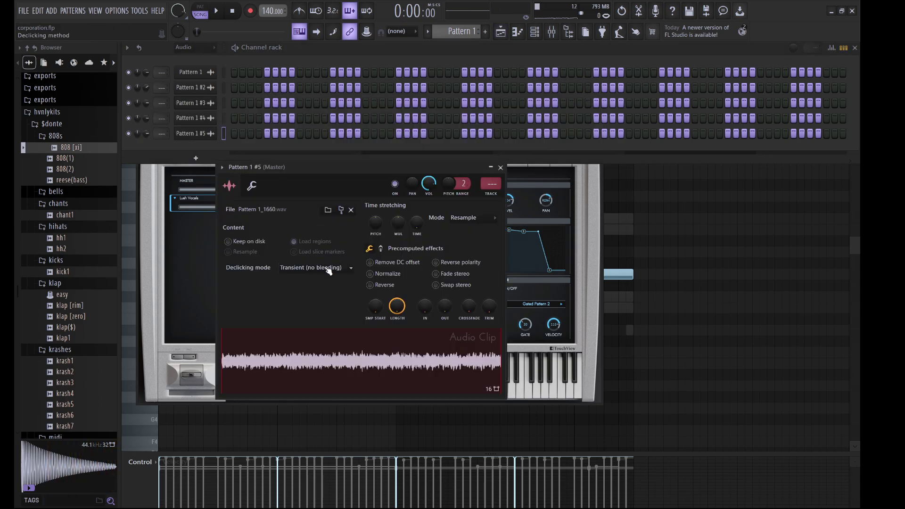
{"action": "left_click", "coordinate": [501, 31]}
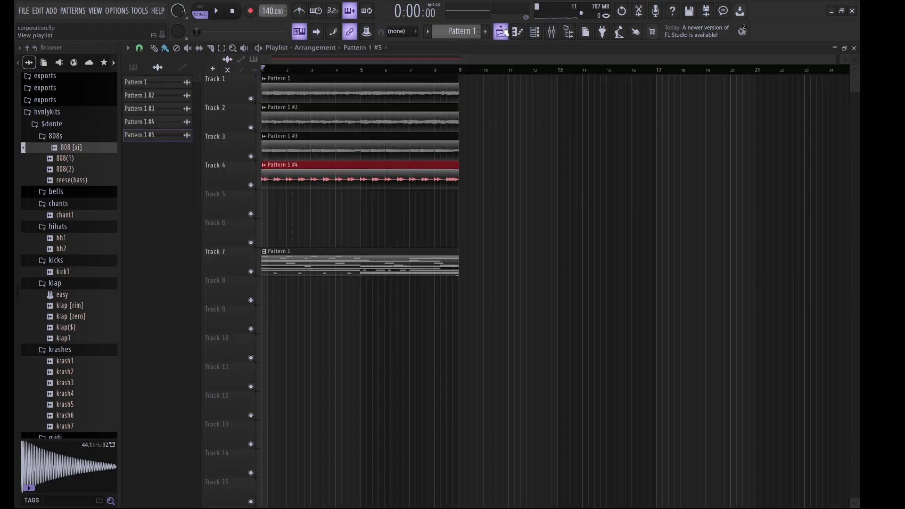
{"action": "left_click_drag", "start_coordinate": [157, 140], "coordinate": [290, 203]}
{"action": "double_click", "coordinate": [324, 203]}
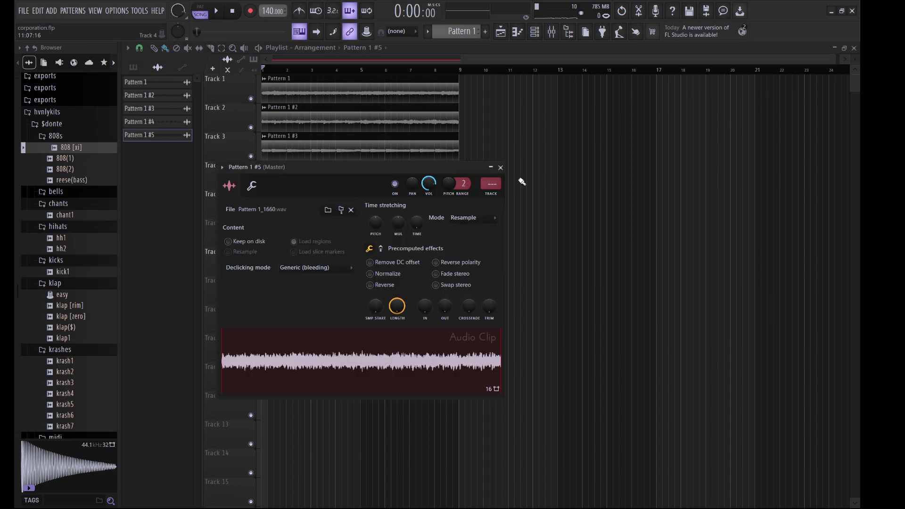
{"action": "key", "text": "Escape"}
Assign the five Pattern 1 audio clip channels to mixer tracks 1 to 5 and route those tracks to Insert 6
{"action": "left_click", "coordinate": [536, 34]}
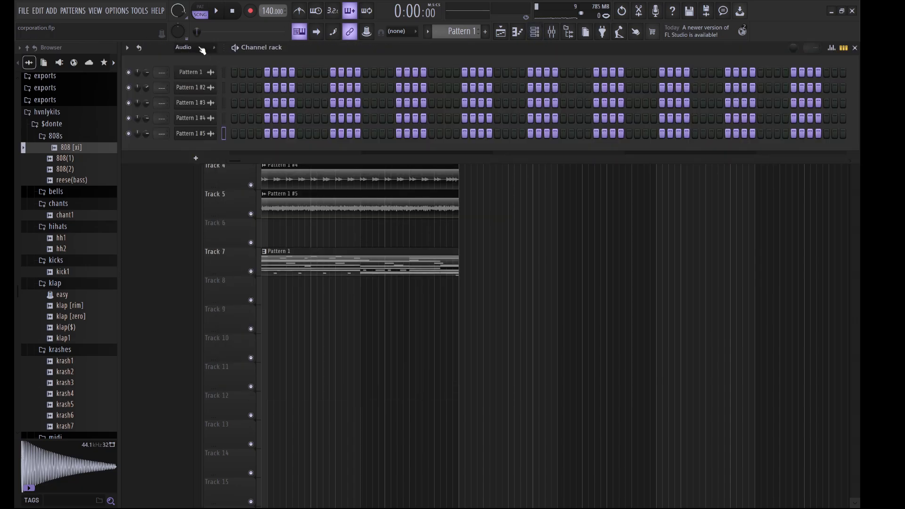
{"action": "scroll", "coordinate": [198, 53], "scroll_direction": "up", "scroll_amount": 1}
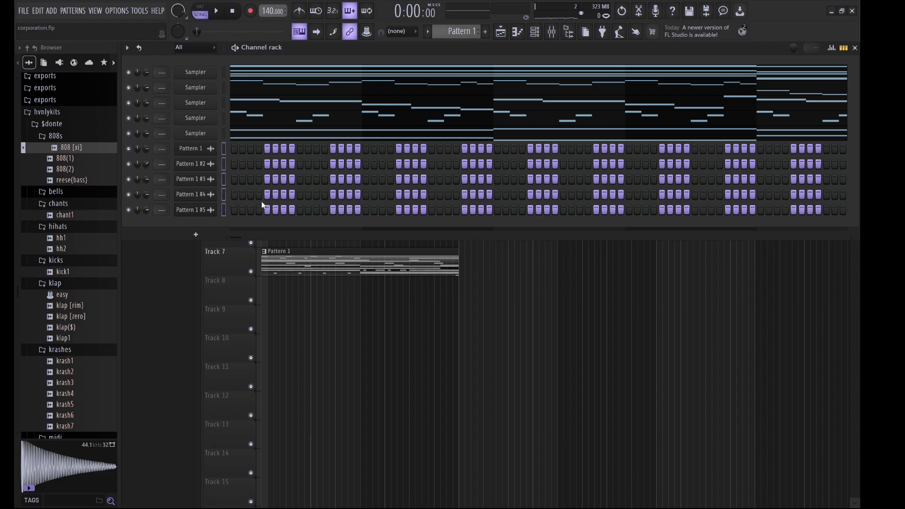
{"action": "left_click", "coordinate": [551, 32]}
{"action": "left_click", "coordinate": [285, 139]}
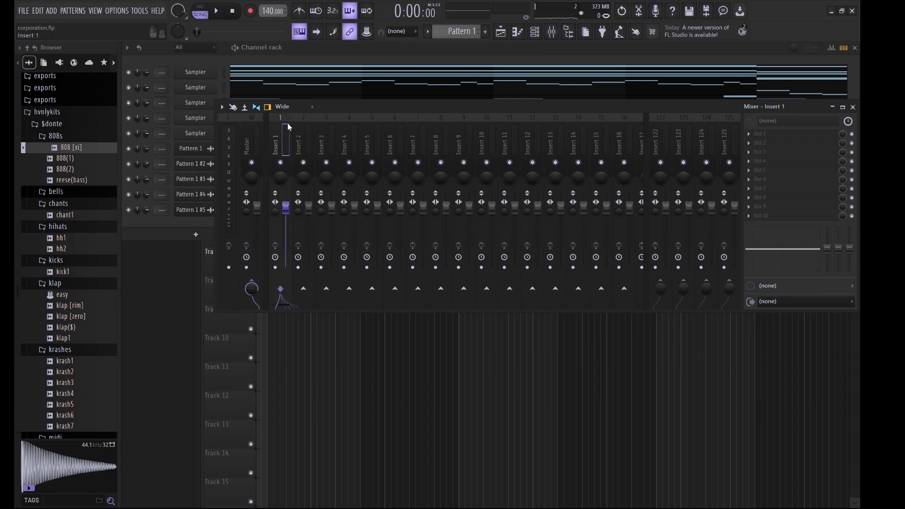
{"action": "key", "text": "ctrl+l"}
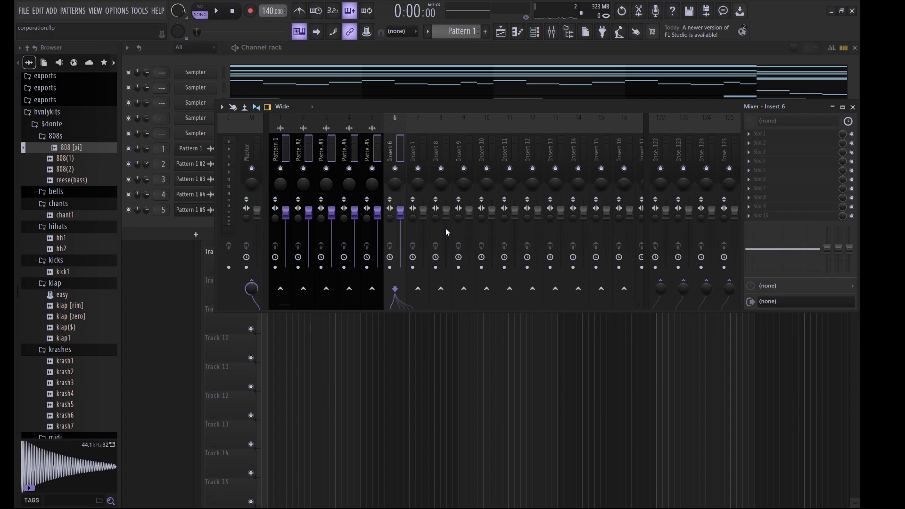
Add Fruity soft clipper to the Master track with post gain at about 78% and pull mixer tracks 2 to 5 down to zero volume
{"action": "left_click", "coordinate": [254, 143]}
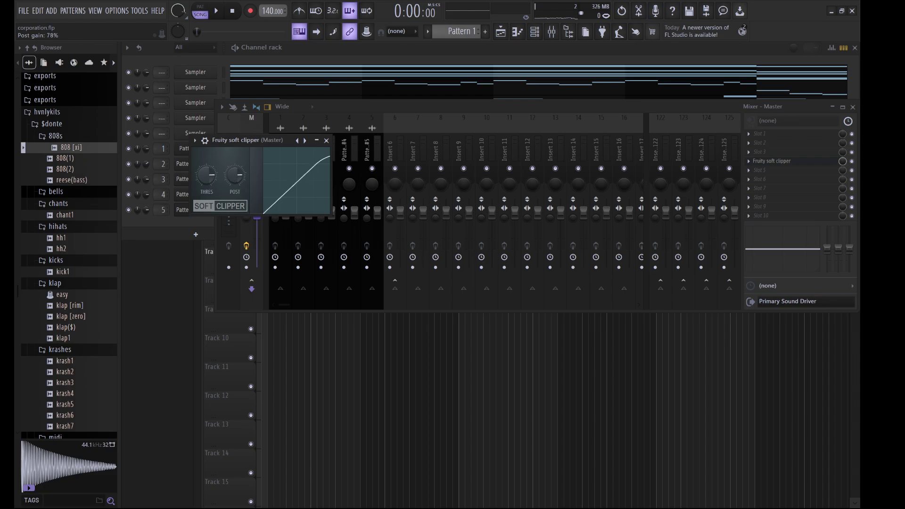
{"action": "left_click", "coordinate": [364, 143]}
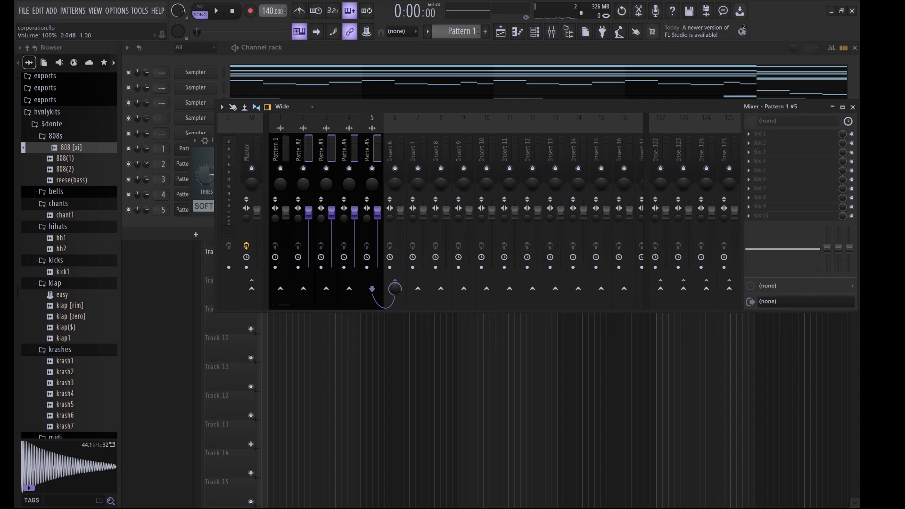
Add Fruity parametric EQ 2 to the Pattern 1 mixer track, cutting the lows and extreme highs and boosting the low mids and high mids
{"action": "left_click", "coordinate": [291, 147]}
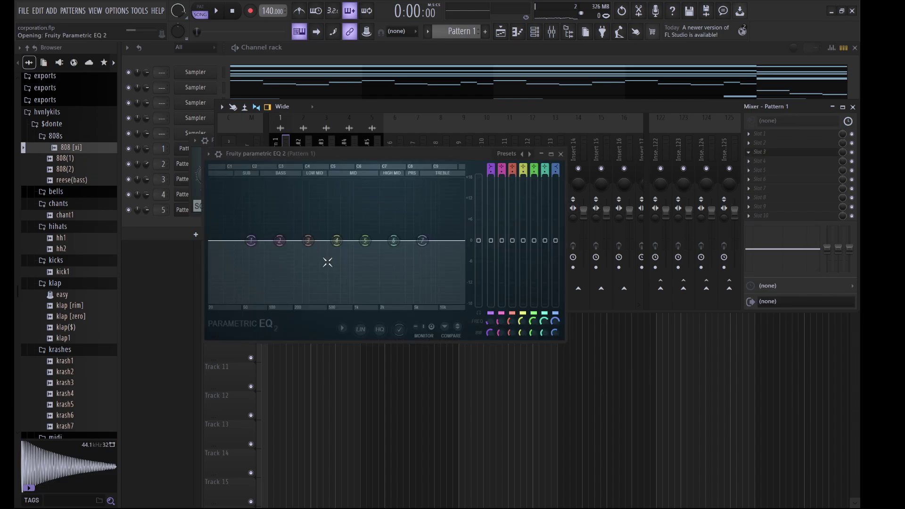
{"action": "left_click_drag", "start_coordinate": [251, 240], "coordinate": [247, 301]}
{"action": "key", "text": "space"}
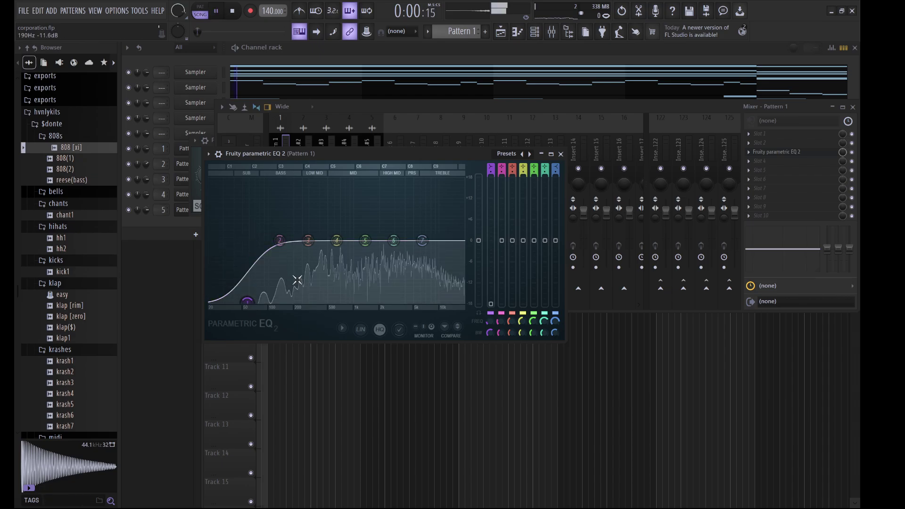
{"action": "left_click_drag", "start_coordinate": [366, 242], "coordinate": [397, 222]}
{"action": "left_click_drag", "start_coordinate": [247, 301], "coordinate": [263, 301]}
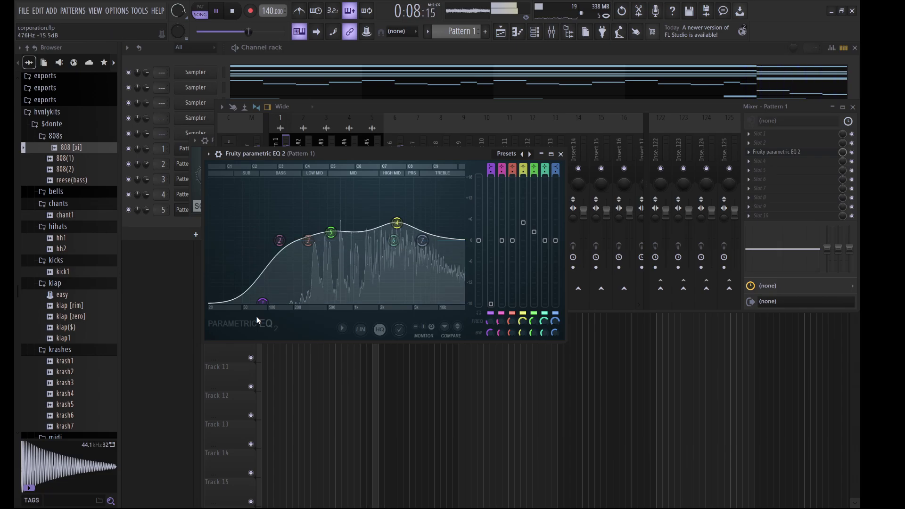
{"action": "left_click_drag", "start_coordinate": [262, 301], "coordinate": [274, 302]}
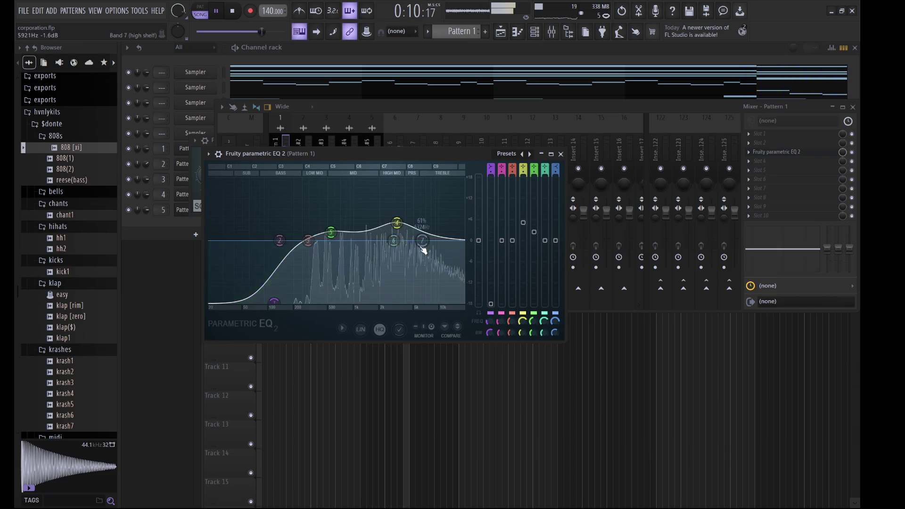
{"action": "left_click_drag", "start_coordinate": [422, 241], "coordinate": [463, 288]}
Bring up the Pattern 1 #2 track's volume and add Fruity parametric EQ 2 with the lows and highs cut and two mid boosts
{"action": "left_click", "coordinate": [301, 126]}
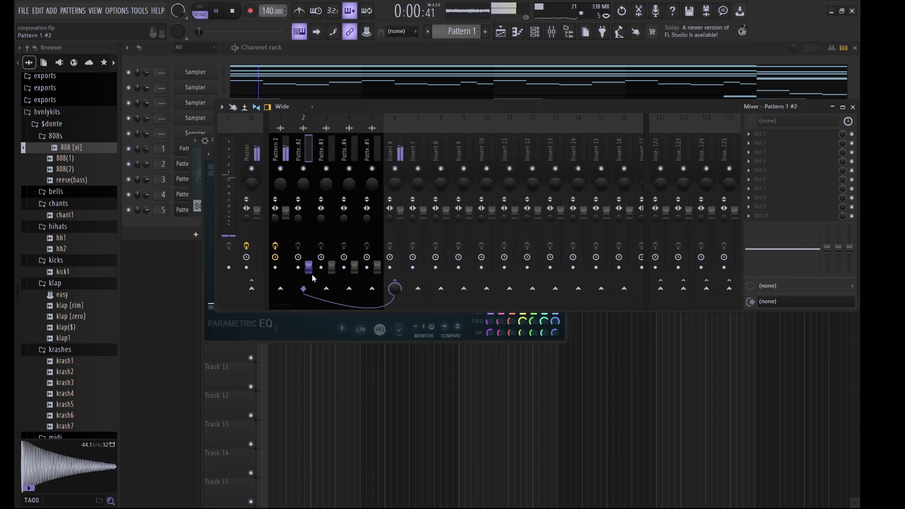
{"action": "left_click_drag", "start_coordinate": [309, 268], "coordinate": [309, 215]}
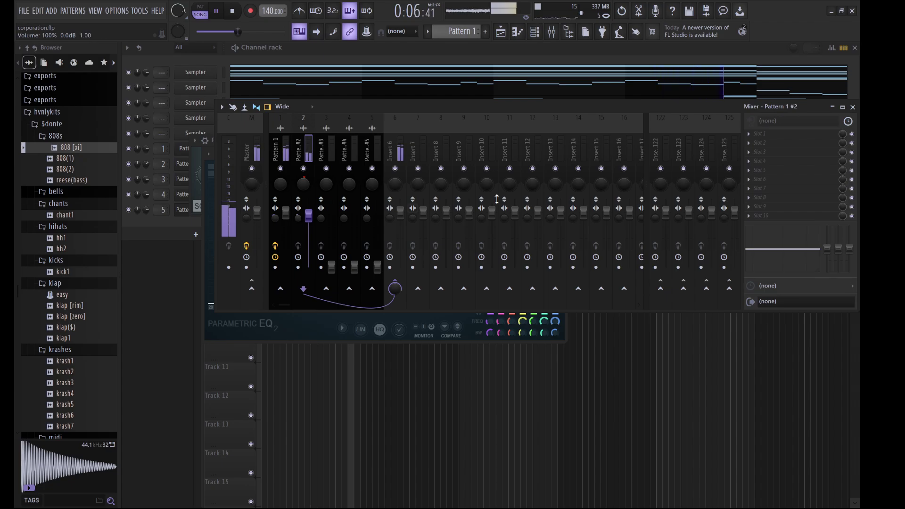
{"action": "left_click", "coordinate": [620, 373]}
{"action": "left_click_drag", "start_coordinate": [172, 161], "coordinate": [196, 221]}
{"action": "left_click_drag", "start_coordinate": [312, 162], "coordinate": [384, 222]}
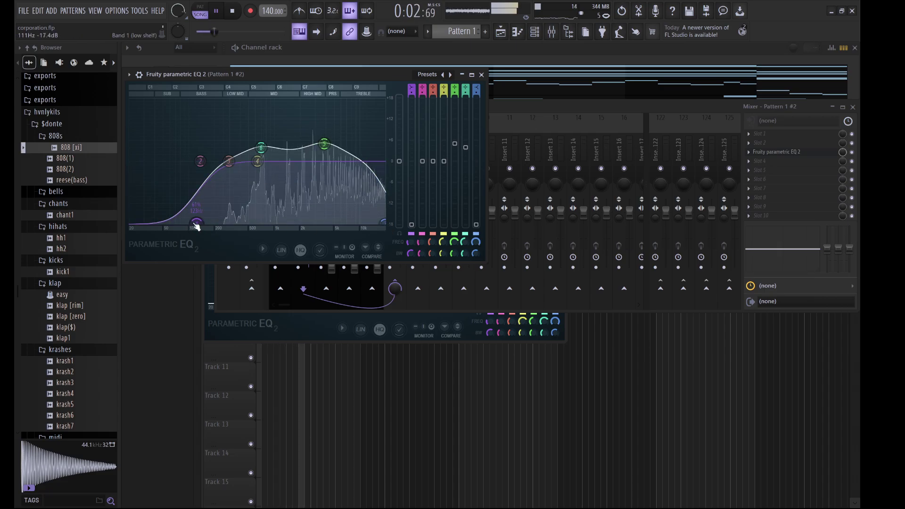
{"action": "mouse_move", "coordinate": [196, 224]}
{"action": "left_mouse_down"}
{"action": "mouse_move", "coordinate": [205, 215]}
{"action": "mouse_move", "coordinate": [209, 222]}
{"action": "left_mouse_up"}
{"action": "left_click", "coordinate": [339, 191]}
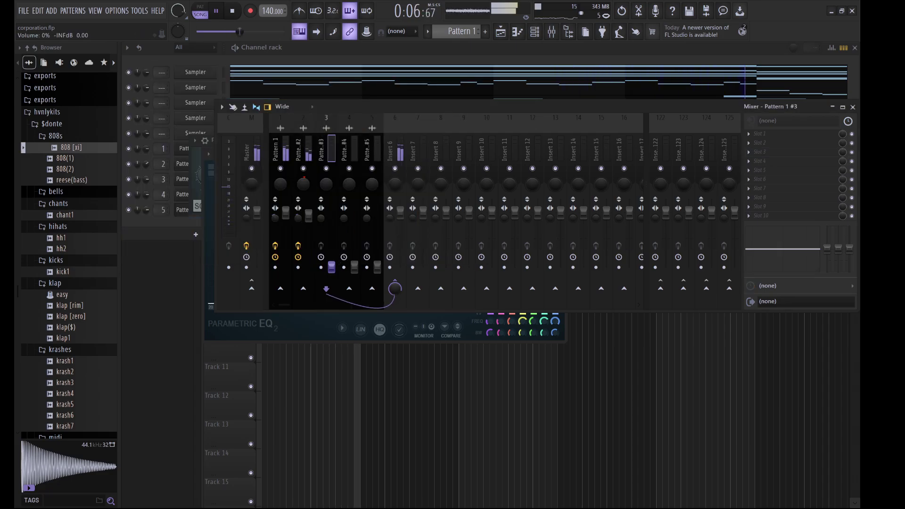
Bring up the Pattern 1 #3 mixer track's volume and adjust its panning slightly
{"action": "left_click_drag", "start_coordinate": [332, 268], "coordinate": [335, 213]}
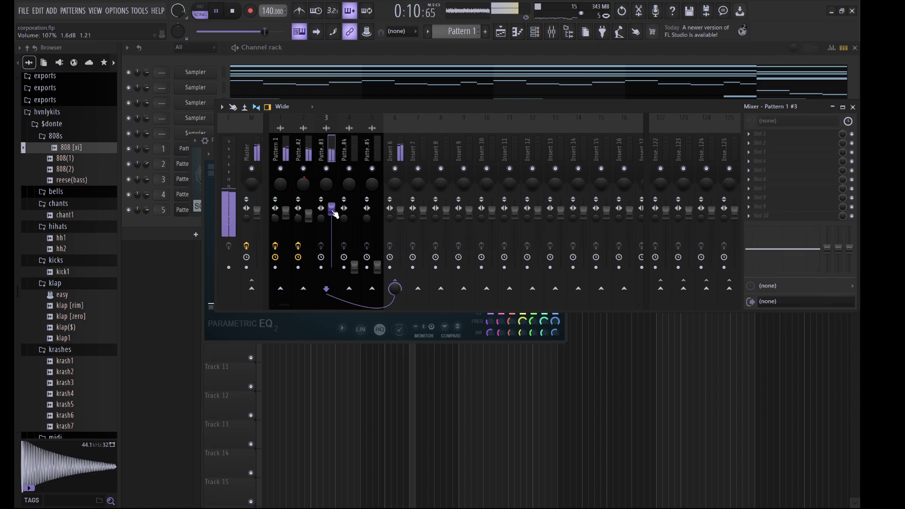
{"action": "left_click_drag", "start_coordinate": [331, 209], "coordinate": [321, 231]}
{"action": "left_click_drag", "start_coordinate": [323, 189], "coordinate": [324, 191]}
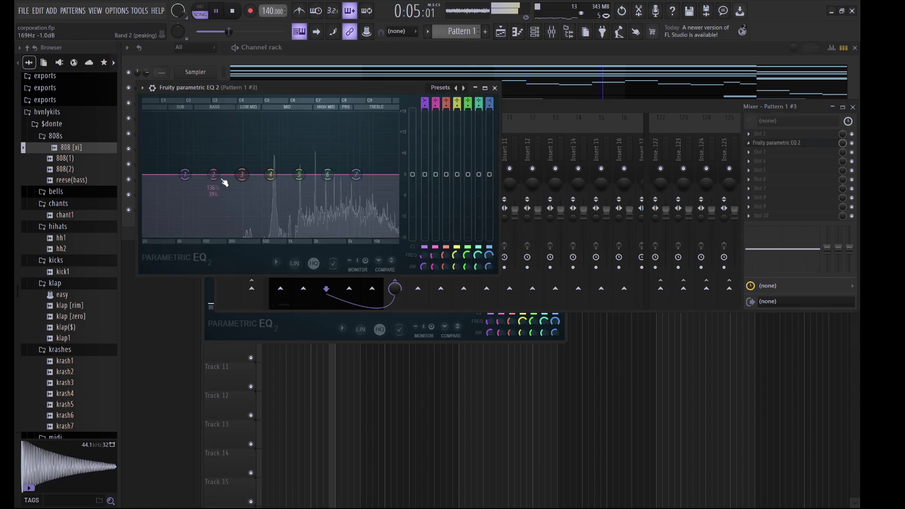
Shape Pattern 1 #3 with Fruity parametric EQ 2, cutting the lows and highs and boosting the mids and high mids
{"action": "left_click_drag", "start_coordinate": [184, 175], "coordinate": [244, 231]}
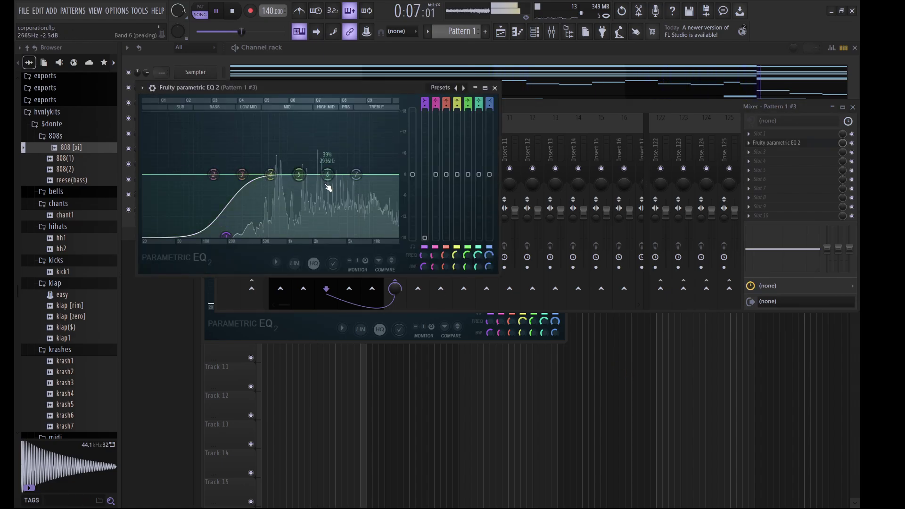
{"action": "left_click_drag", "start_coordinate": [328, 174], "coordinate": [380, 237]}
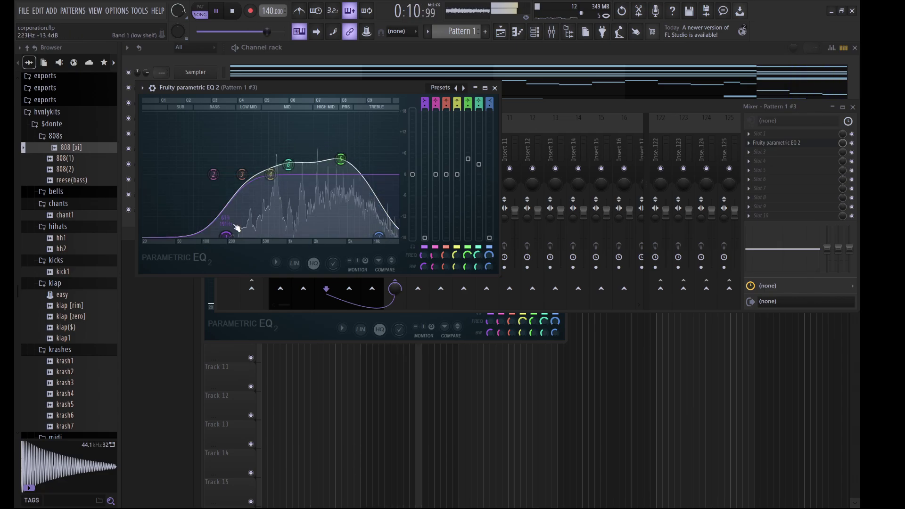
{"action": "left_click_drag", "start_coordinate": [227, 236], "coordinate": [236, 236]}
{"action": "left_click", "coordinate": [494, 87]}
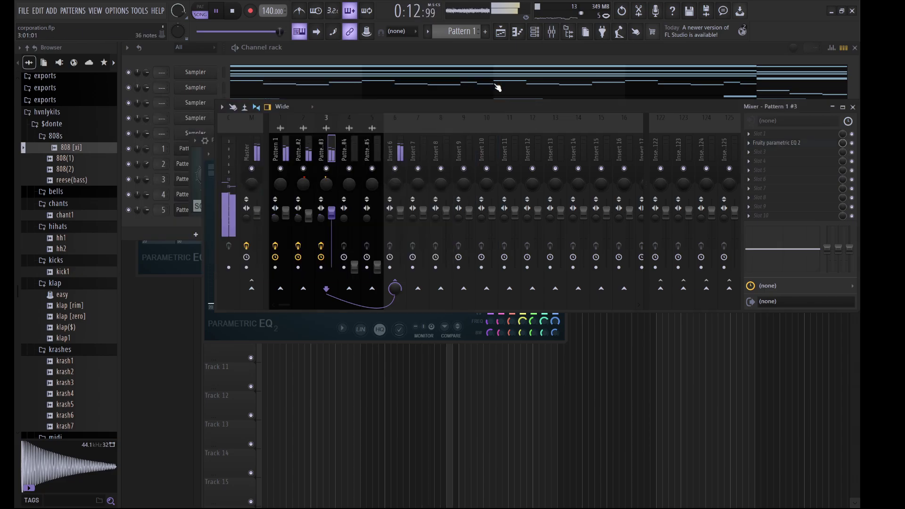
Bring up Pattern 1 #4's volume and EQ it with a low cut at about 87 Hz, a high cut, and boosts near 611 Hz and in the high mids
{"action": "left_click", "coordinate": [349, 147]}
{"action": "left_click_drag", "start_coordinate": [362, 267], "coordinate": [361, 212]}
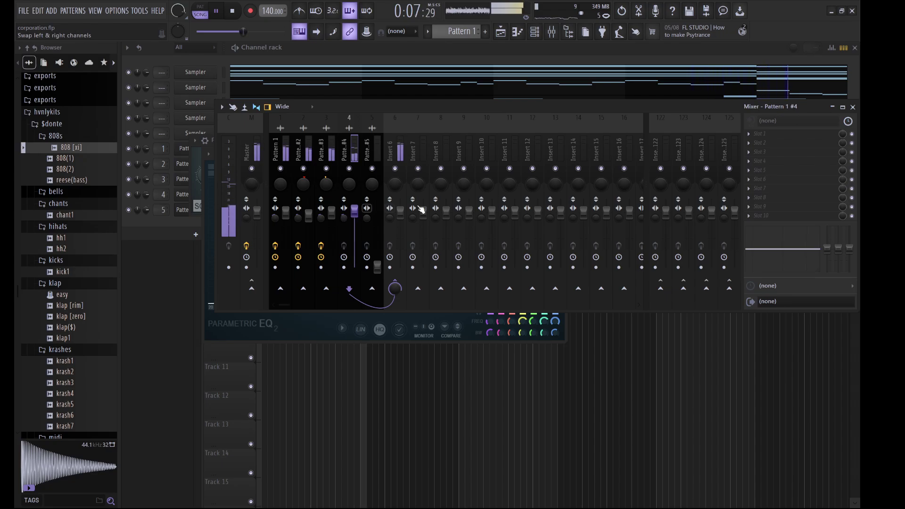
{"action": "left_click", "coordinate": [622, 380]}
{"action": "left_click_drag", "start_coordinate": [224, 214], "coordinate": [232, 275]}
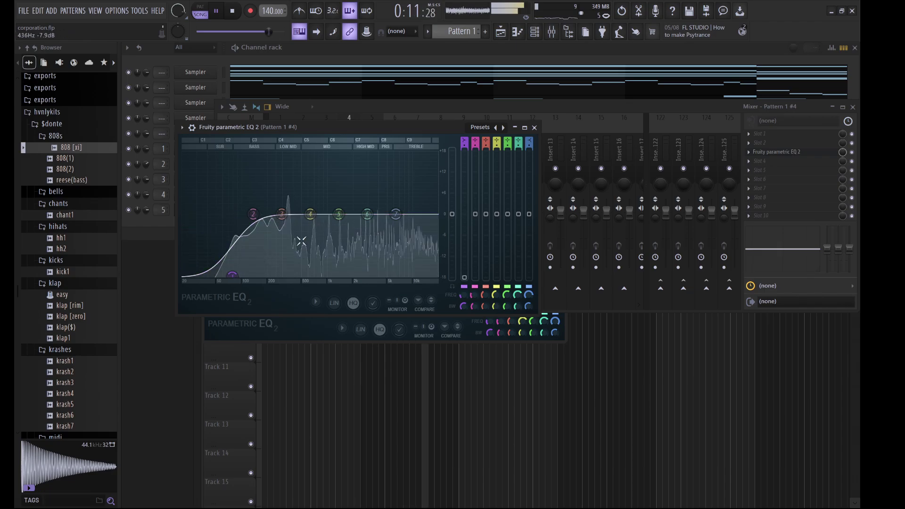
{"action": "left_click_drag", "start_coordinate": [367, 214], "coordinate": [434, 276]}
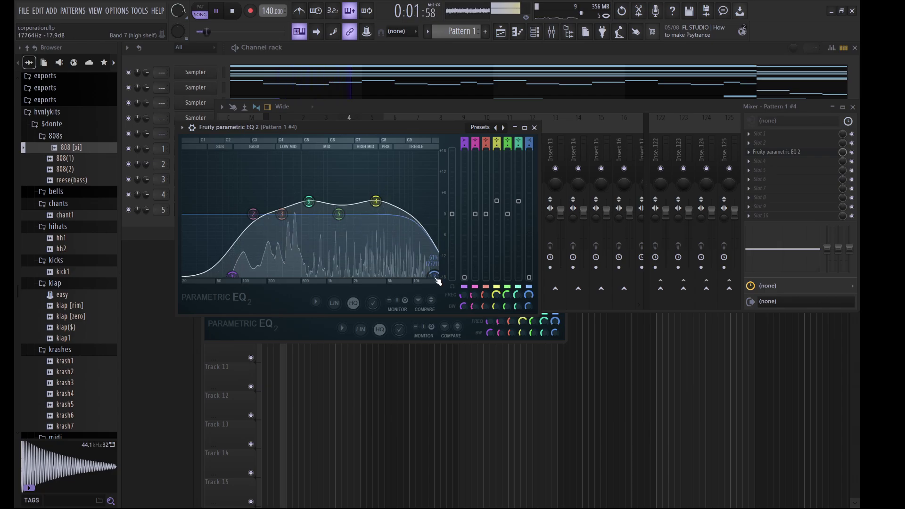
{"action": "left_click_drag", "start_coordinate": [375, 201], "coordinate": [382, 197]}
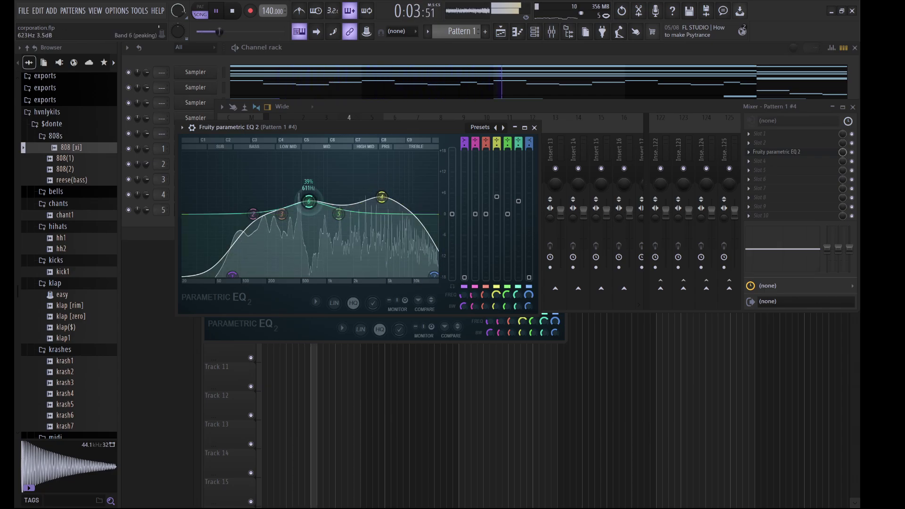
{"action": "left_click_drag", "start_coordinate": [310, 202], "coordinate": [310, 197]}
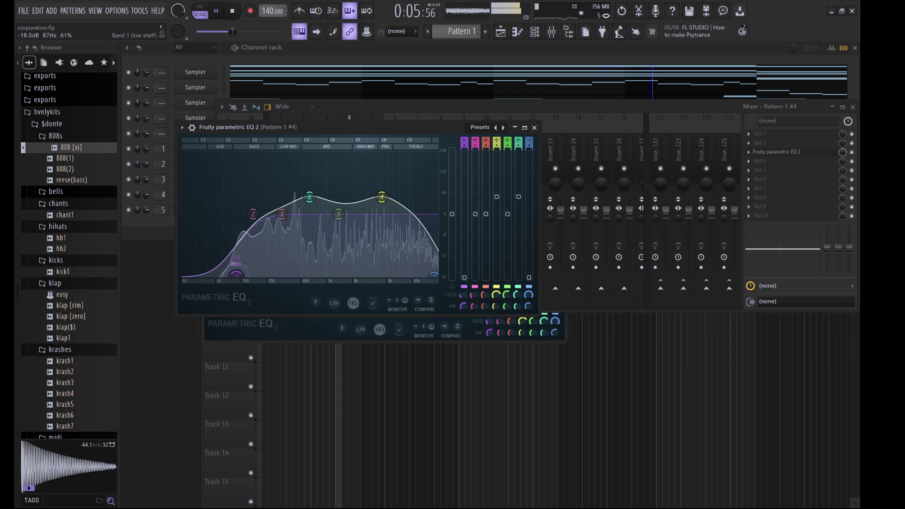
{"action": "left_click", "coordinate": [534, 127]}
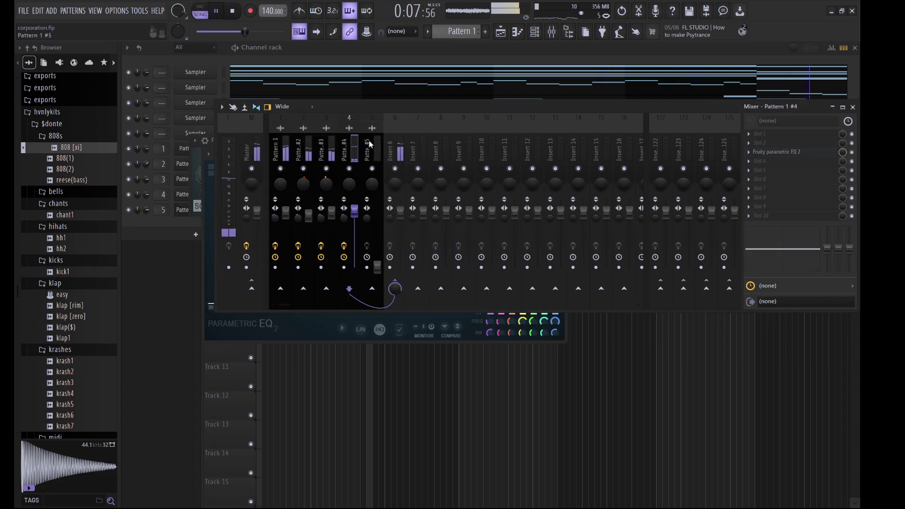
Bring up the Pattern 1 #5 track's volume and equalize it with the lows and highs cut
{"action": "left_click", "coordinate": [378, 267]}
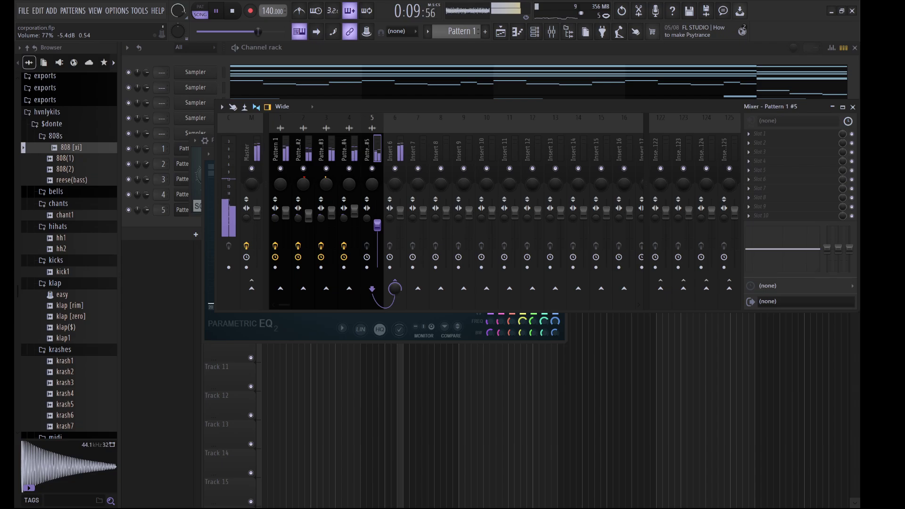
{"action": "left_click_drag", "start_coordinate": [377, 225], "coordinate": [377, 211]}
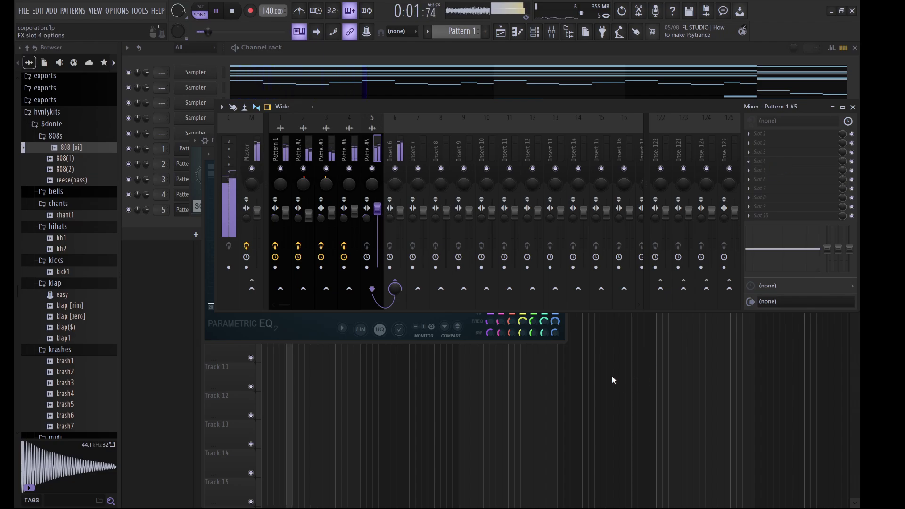
{"action": "left_click_drag", "start_coordinate": [264, 253], "coordinate": [307, 314]}
{"action": "left_click_drag", "start_coordinate": [407, 253], "coordinate": [465, 317]}
{"action": "left_click_drag", "start_coordinate": [304, 314], "coordinate": [313, 314]}
Add FabFilter Pro-C 2 to Insert 6 with threshold about -30 dB, ratio 3.08:1, some dry signal and wet gain of about +0.85 dB
{"action": "left_click", "coordinate": [398, 146]}
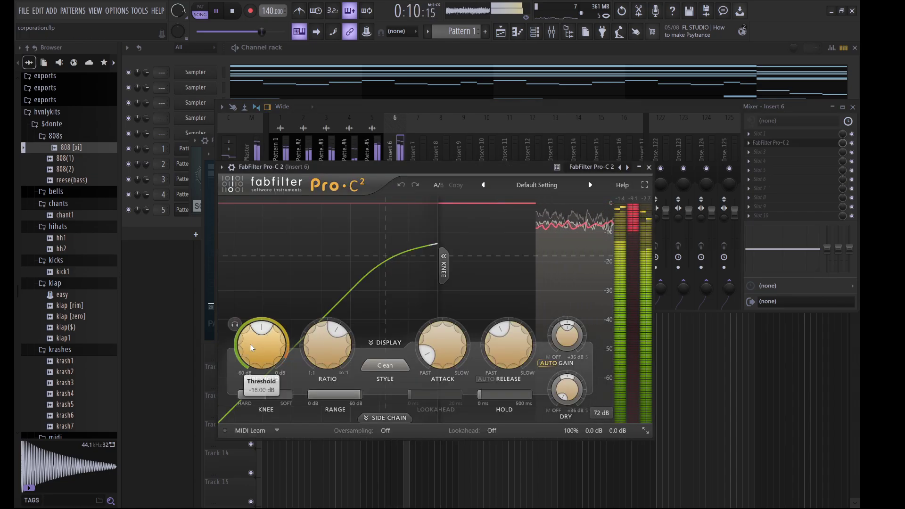
{"action": "left_click_drag", "start_coordinate": [251, 347], "coordinate": [259, 389]}
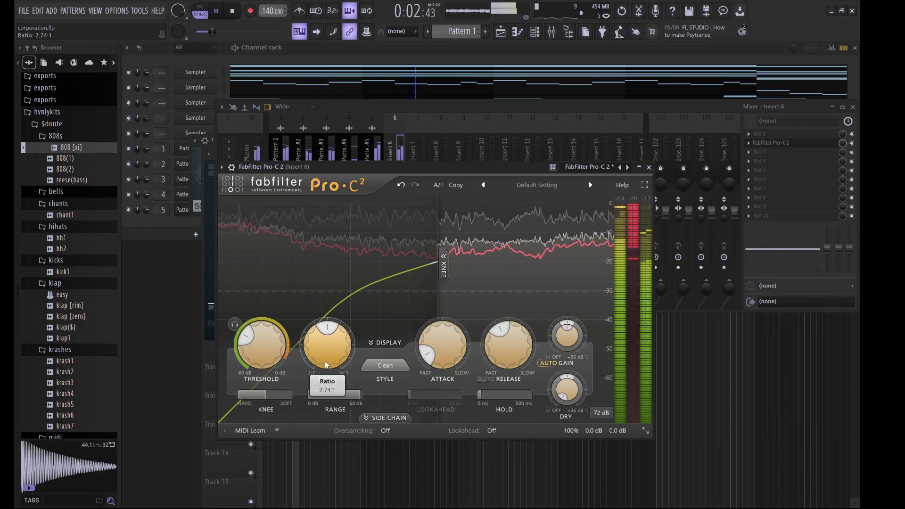
{"action": "left_click_drag", "start_coordinate": [320, 357], "coordinate": [318, 351]}
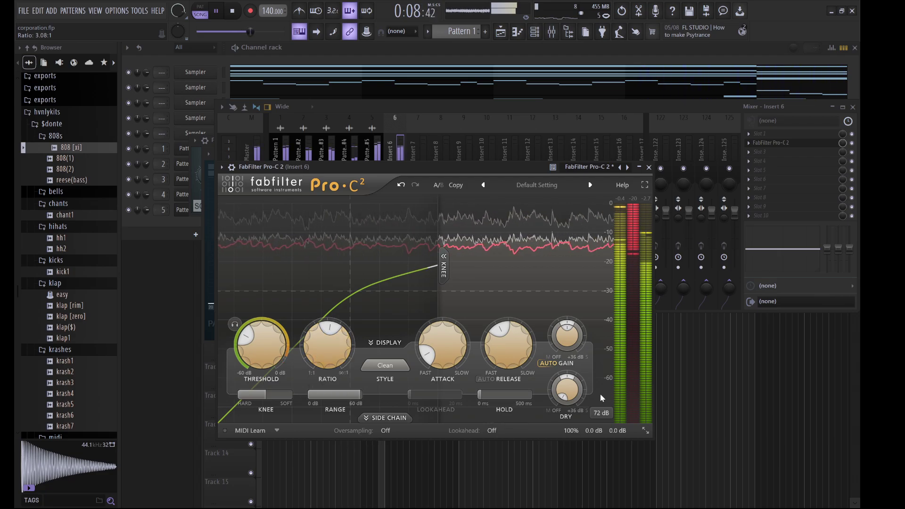
{"action": "left_click", "coordinate": [570, 394]}
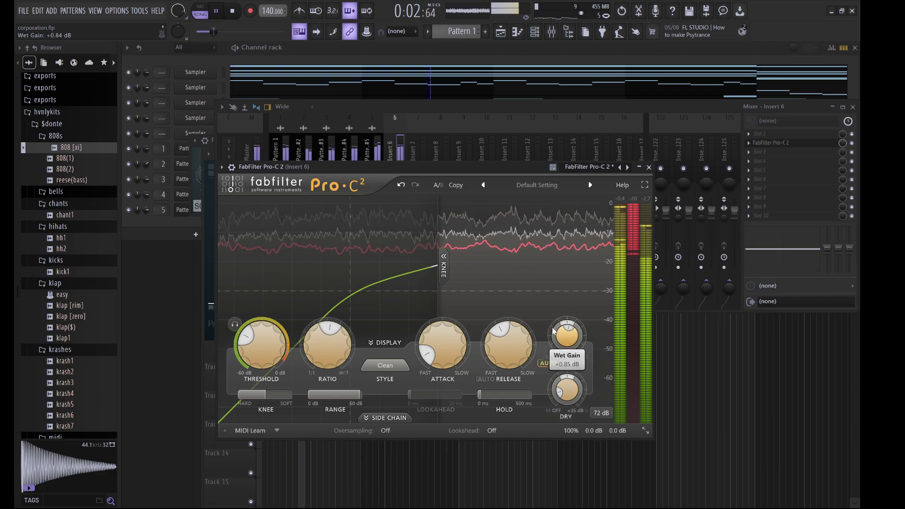
Fine-tune the Insert 6 compressor with wet gain at about +1.16 dB and threshold at about -20.89 dB
{"action": "left_click_drag", "start_coordinate": [560, 337], "coordinate": [559, 337]}
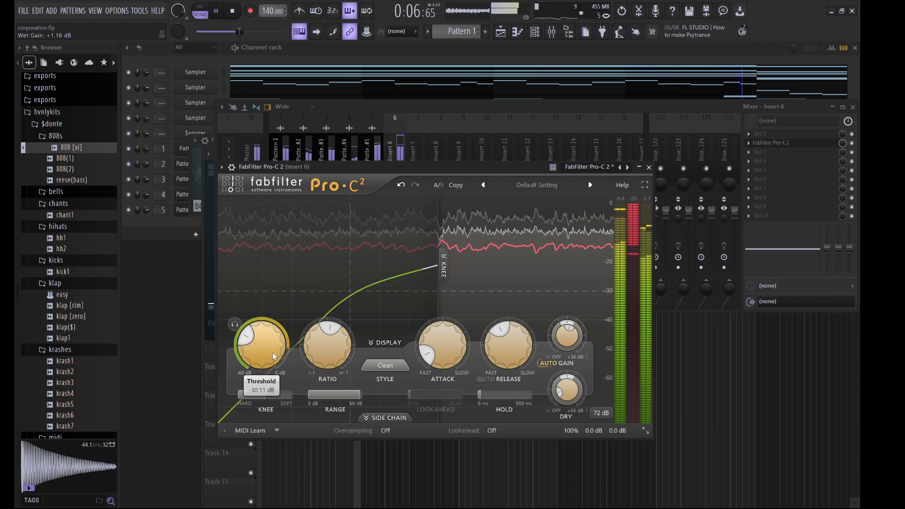
{"action": "scroll", "coordinate": [270, 343], "scroll_direction": "up", "scroll_amount": 3}
{"action": "left_click_drag", "start_coordinate": [268, 343], "coordinate": [261, 318]}
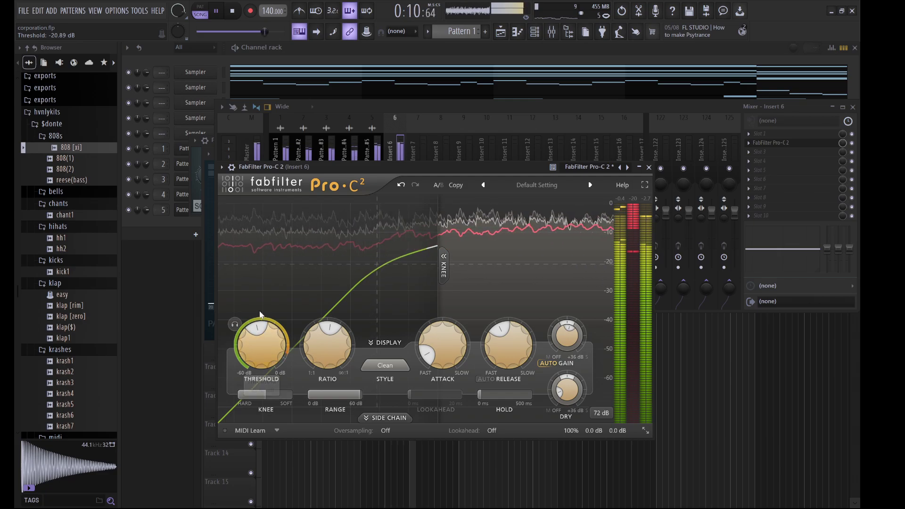
Add a snare channel from the drum kit, trying snare [krunch] and replacing it with snare [3]
{"action": "left_click", "coordinate": [535, 32]}
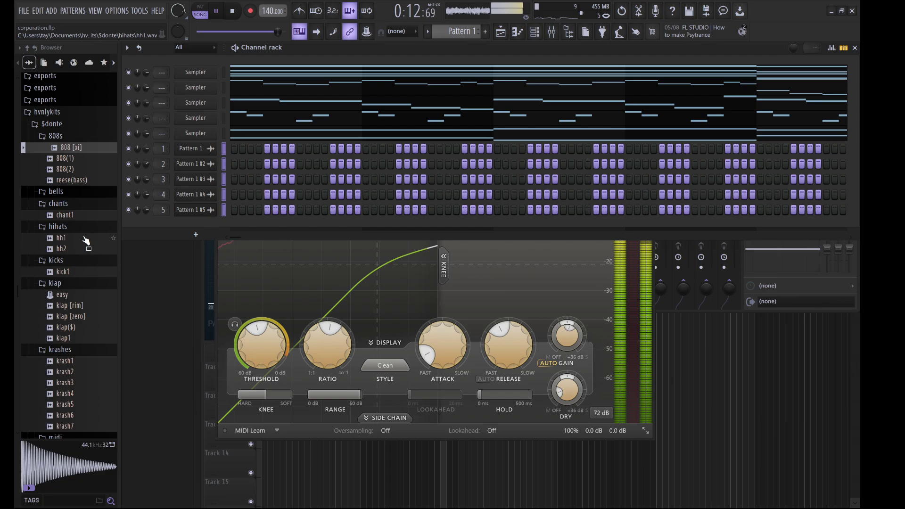
{"action": "scroll", "coordinate": [91, 254], "scroll_direction": "down", "scroll_amount": 10}
{"action": "left_click", "coordinate": [78, 257]}
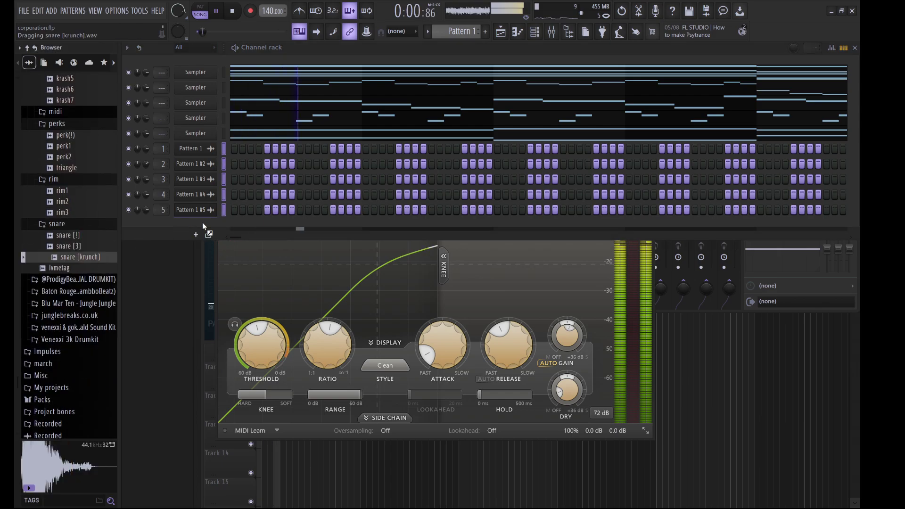
{"action": "left_click_drag", "start_coordinate": [109, 244], "coordinate": [112, 241]}
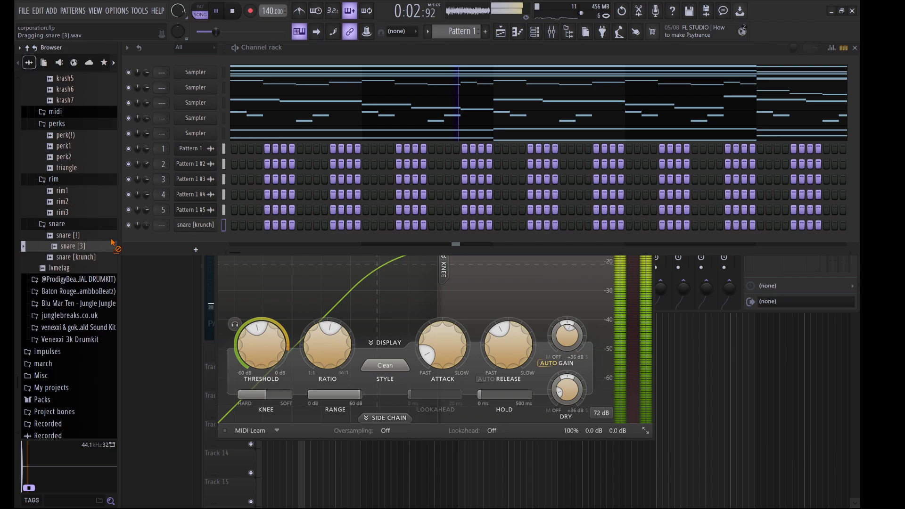
{"action": "left_click_drag", "start_coordinate": [198, 225], "coordinate": [198, 225]}
{"action": "left_click", "coordinate": [198, 225]}
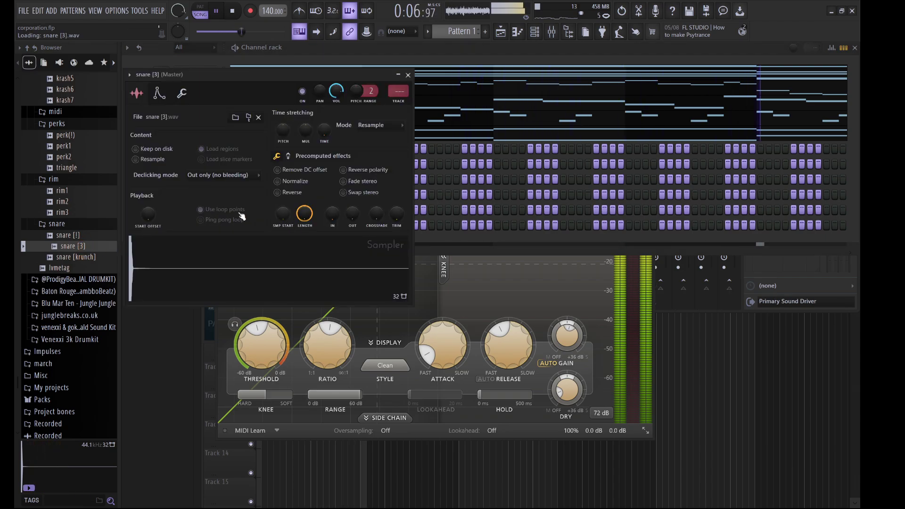
{"action": "left_click", "coordinate": [328, 57]}
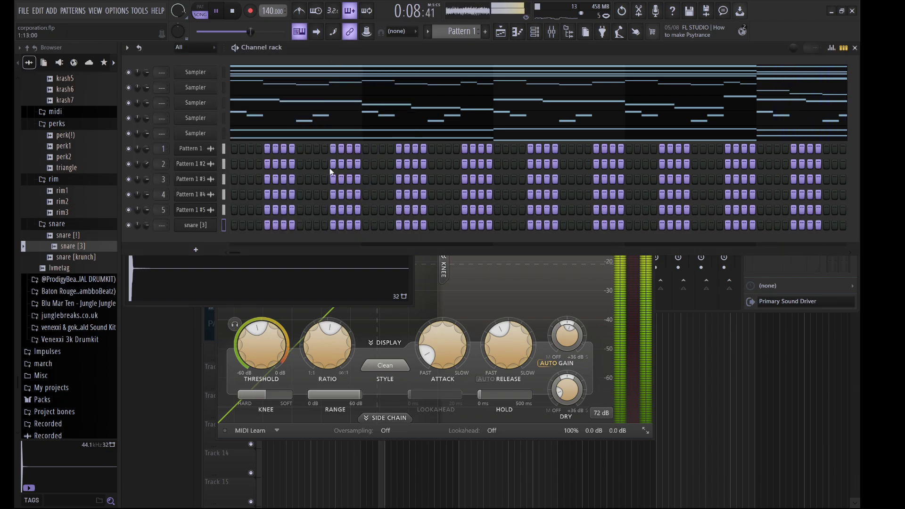
Program snare [3] hits on step 9 of bar 1, steps 9, 11 and 13 of bar 2, and steps 9 and 15 of bar 3
{"action": "left_click", "coordinate": [300, 225]}
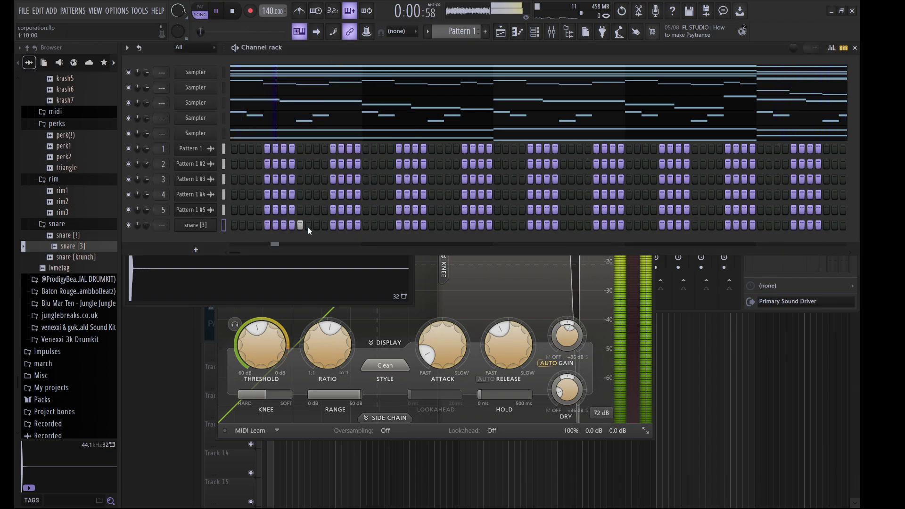
{"action": "left_click", "coordinate": [431, 225]}
{"action": "left_click", "coordinate": [448, 226]}
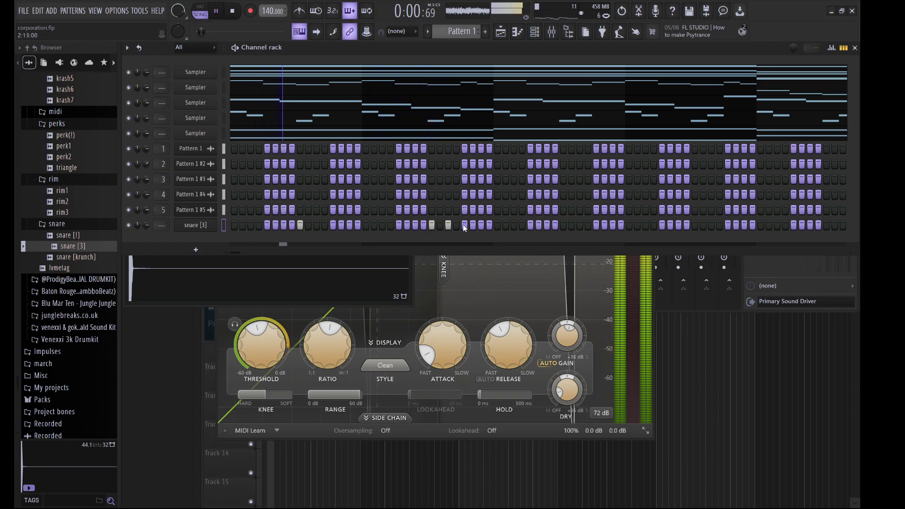
{"action": "left_click", "coordinate": [464, 225]}
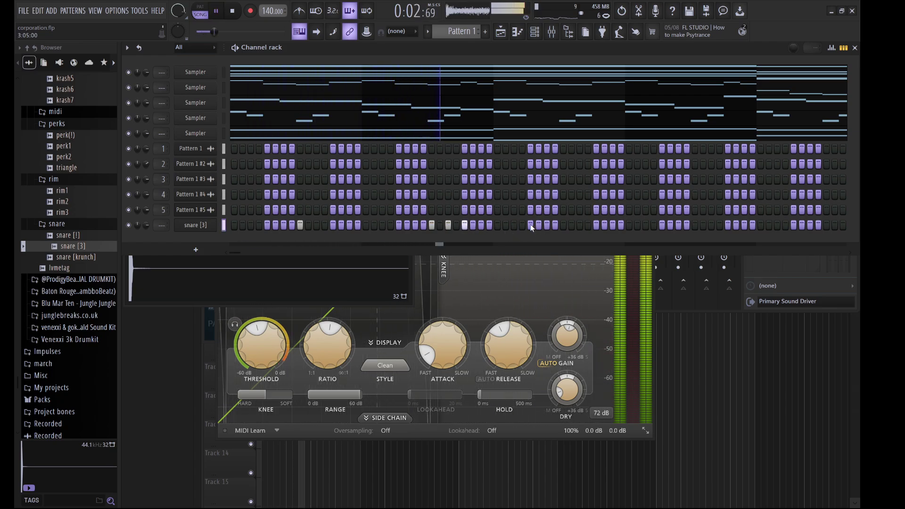
{"action": "left_click", "coordinate": [546, 225]}
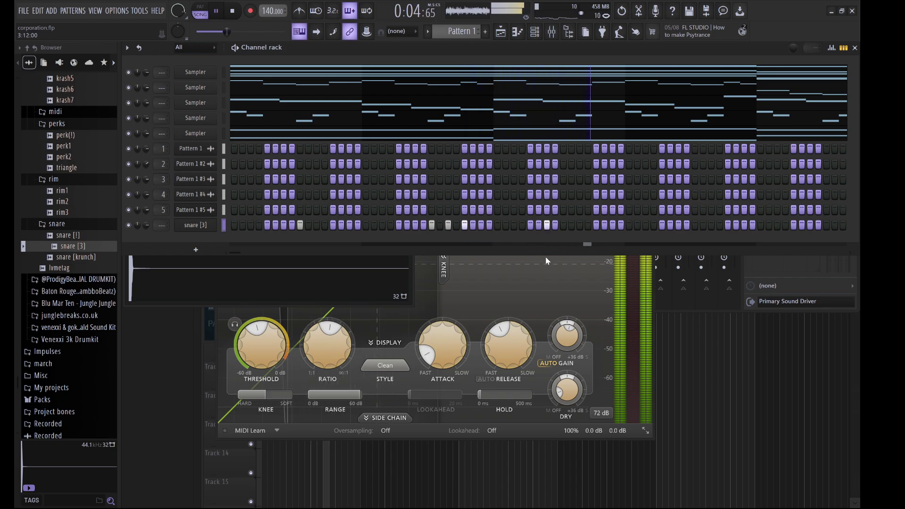
{"action": "right_click", "coordinate": [547, 228]}
{"action": "left_click", "coordinate": [562, 226]}
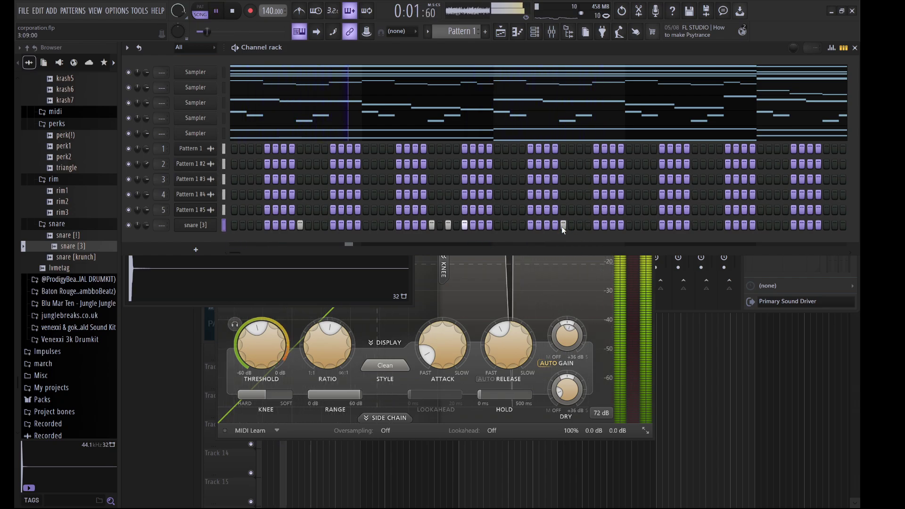
{"action": "left_click", "coordinate": [613, 225]}
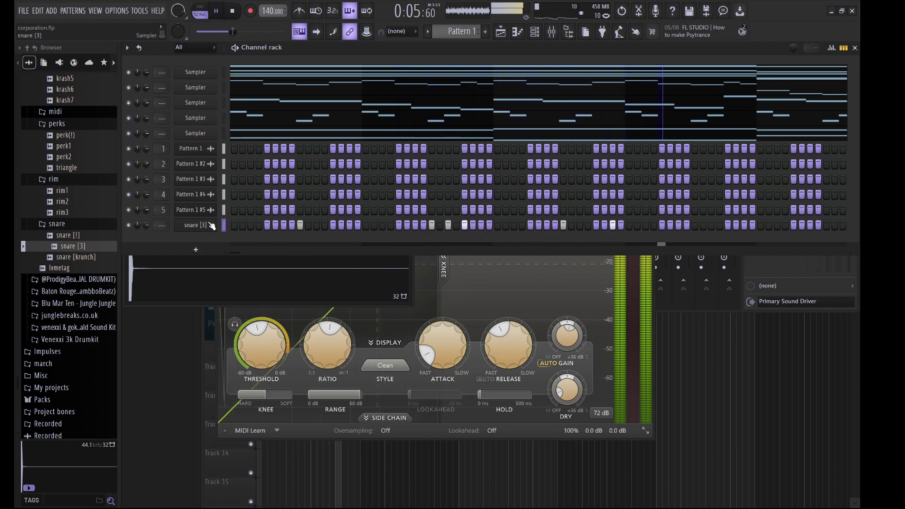
Check the snare notes in the piano roll and add snare [3] hits on steps 9 and 13 of bar 4
{"action": "key", "text": "F7"}
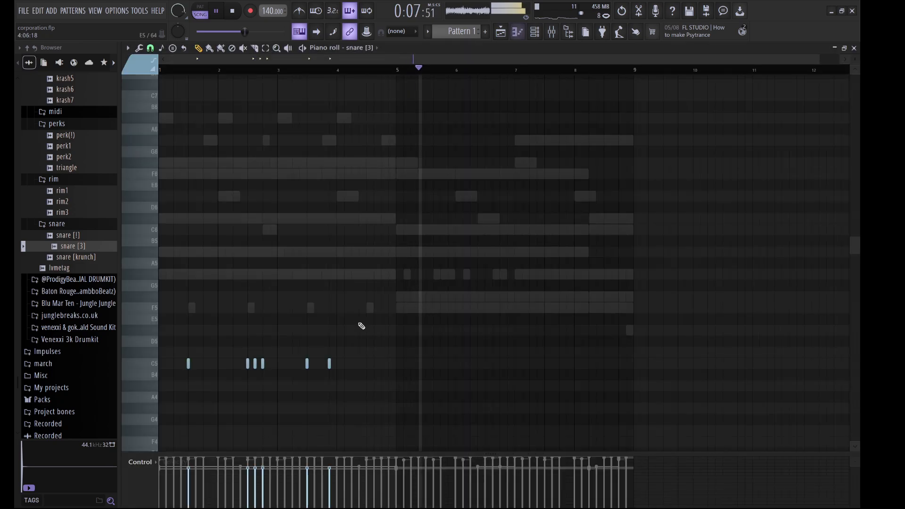
{"action": "left_click", "coordinate": [542, 35]}
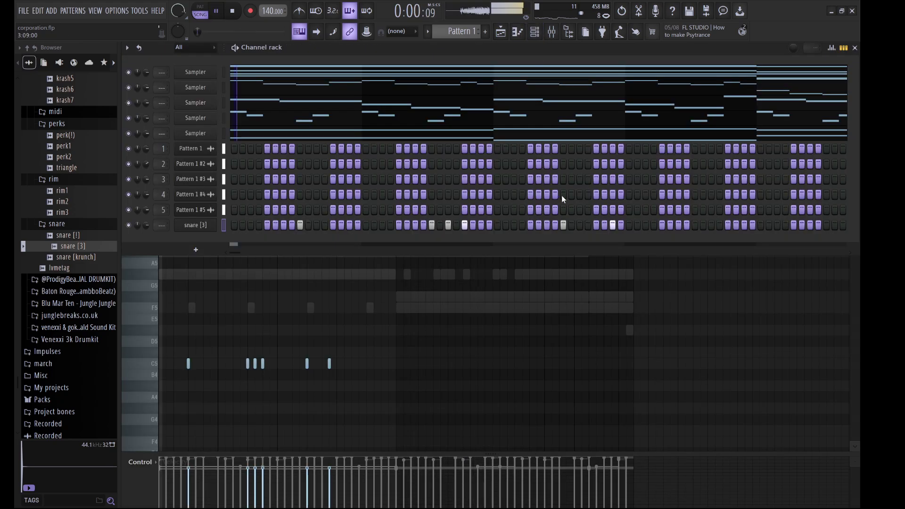
{"action": "left_click", "coordinate": [695, 226]}
{"action": "left_click", "coordinate": [728, 225]}
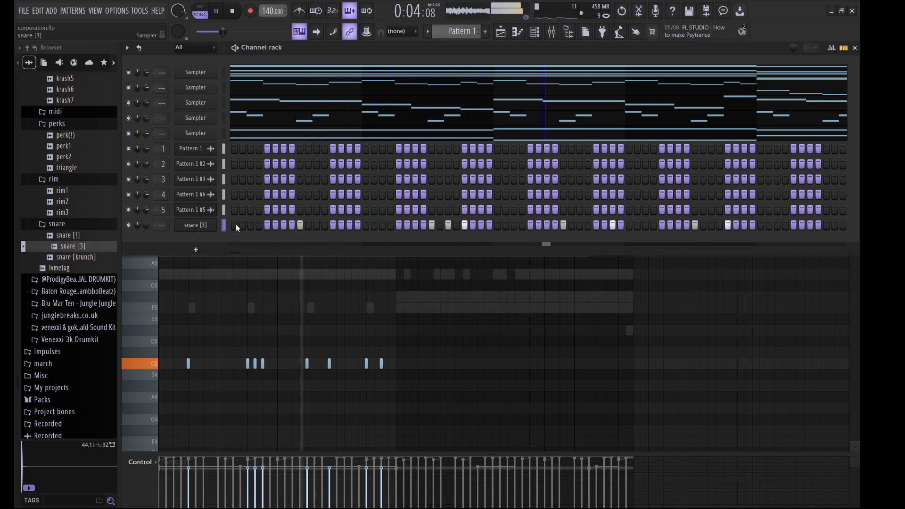
Duplicate the four-bar snare pattern and shift the copy to fill bars 5 to 8, starting on beat 3 of bar 5
{"action": "key", "text": "F6"}
{"action": "key", "text": "ctrl+b"}
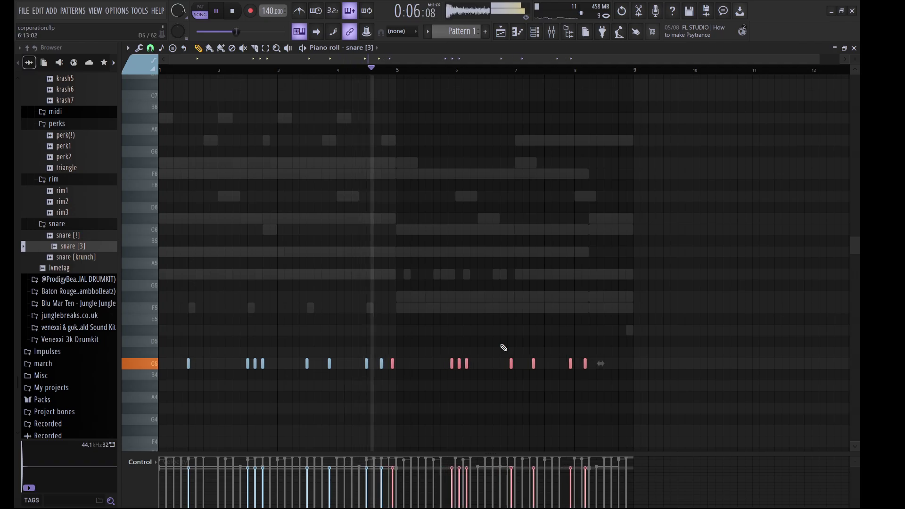
{"action": "key", "text": "shift+Right"}
{"action": "key", "text": "shift+Right"}
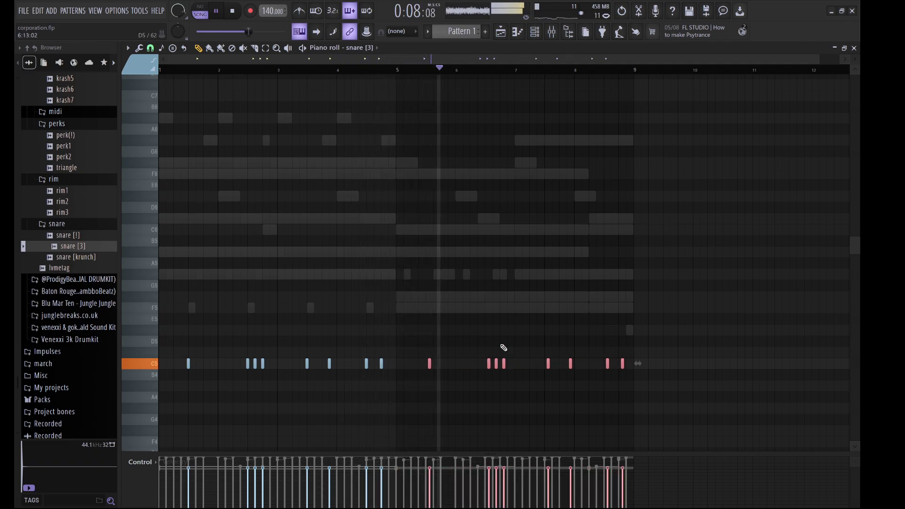
{"action": "key", "text": "shift+Left"}
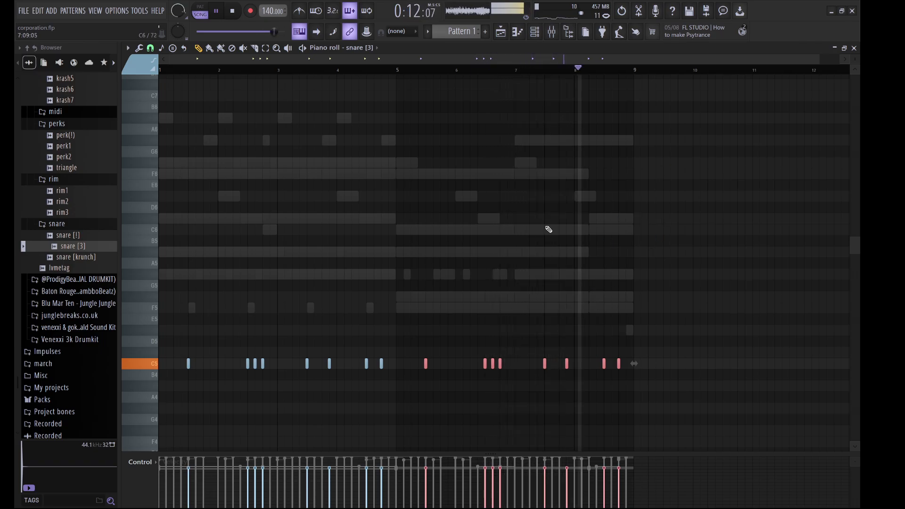
{"action": "key", "text": "ctrl+d"}
{"action": "key", "text": "F6"}
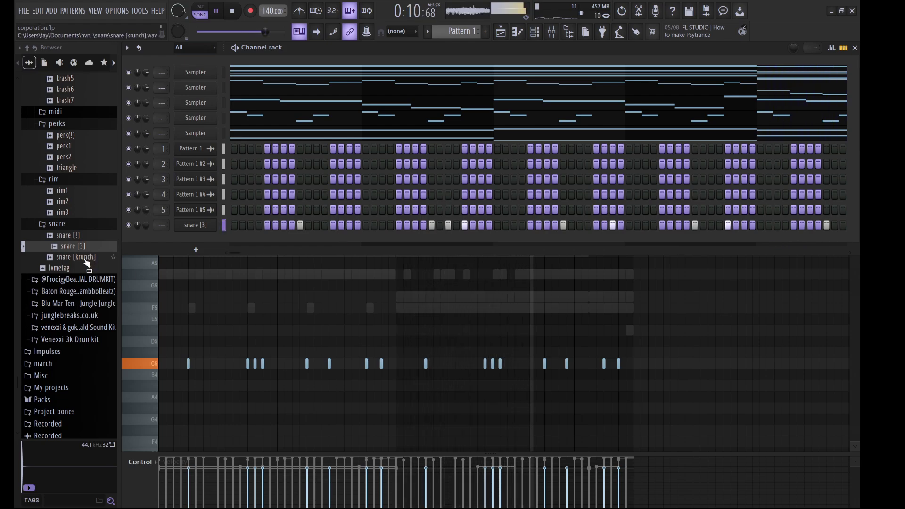
{"action": "scroll", "coordinate": [80, 235], "scroll_direction": "up", "scroll_amount": 10}
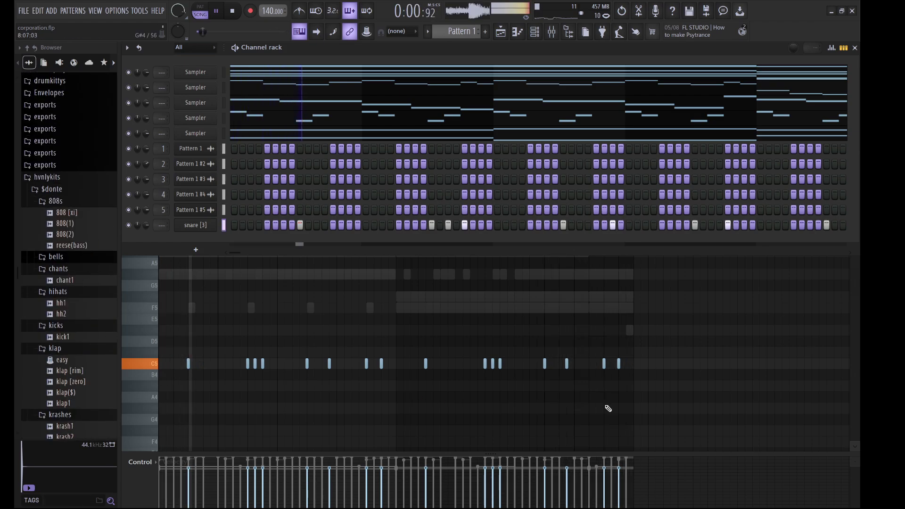
{"action": "left_click_drag", "start_coordinate": [666, 396], "coordinate": [419, 328]}
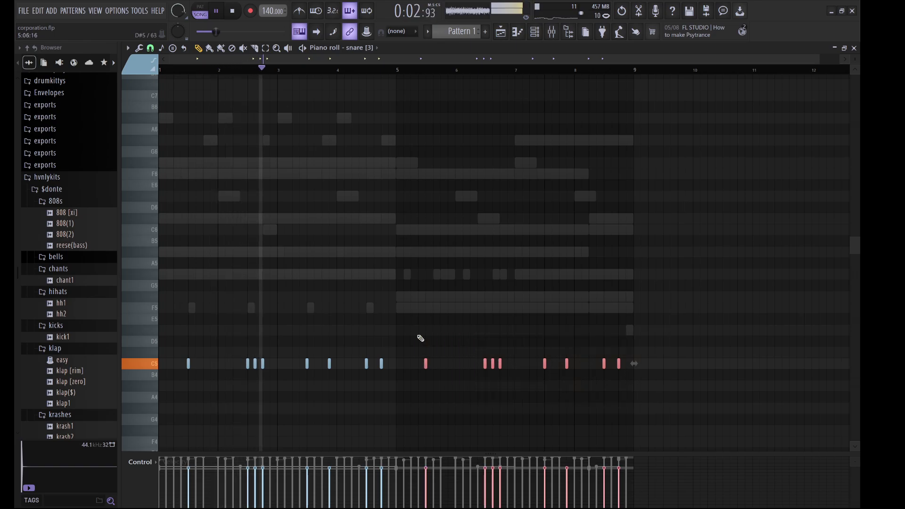
{"action": "key", "text": "shift+Right"}
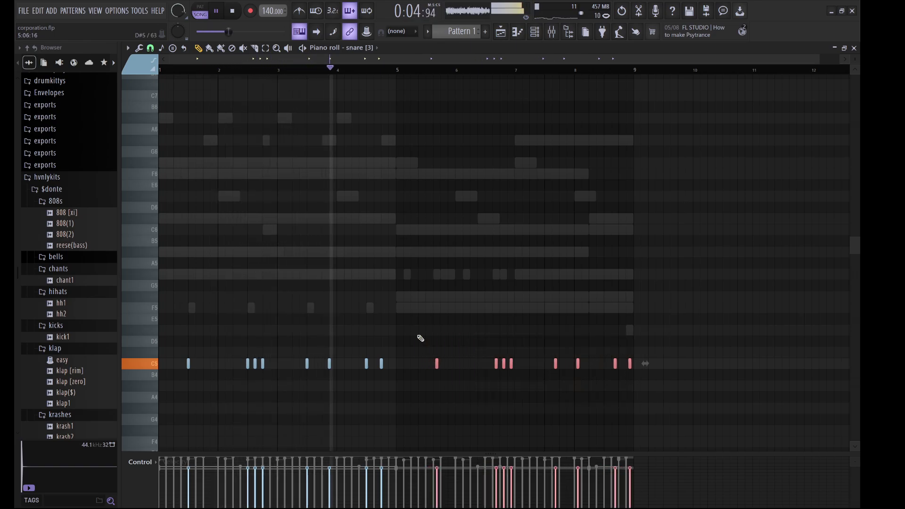
{"action": "key", "text": "shift+Left"}
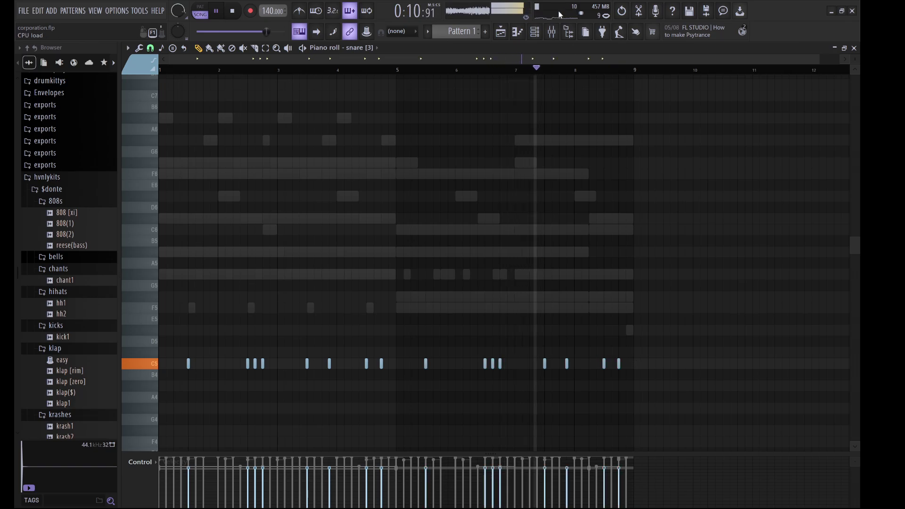
Add the klap [zero] sample as a new channel and paste the snare [3] pattern into it
{"action": "left_click", "coordinate": [535, 32]}
{"action": "left_click_drag", "start_coordinate": [70, 382], "coordinate": [207, 240]}
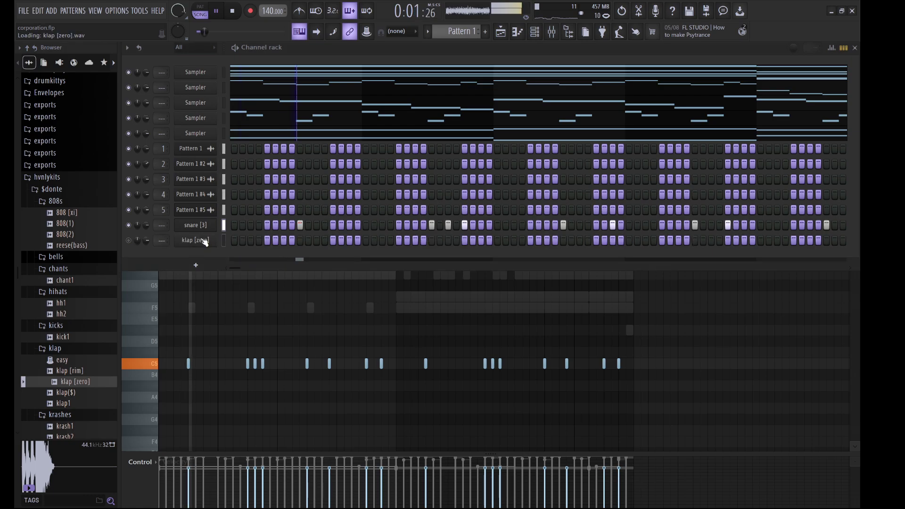
{"action": "left_click", "coordinate": [201, 241]}
{"action": "left_click", "coordinate": [300, 72]}
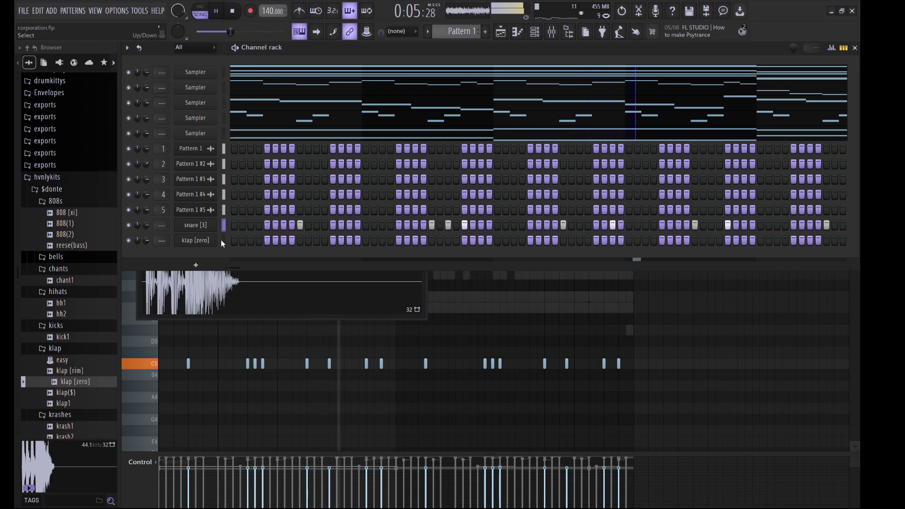
{"action": "left_click", "coordinate": [200, 244]}
{"action": "key", "text": "ctrl+v"}
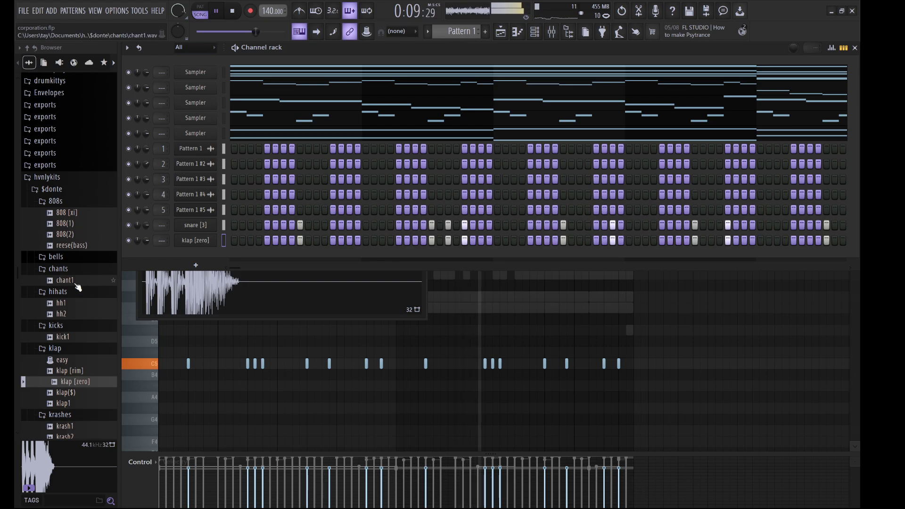
Add the hh2 hi-hat sample as a new channel below klap [zero]
{"action": "left_click_drag", "start_coordinate": [59, 315], "coordinate": [195, 260]}
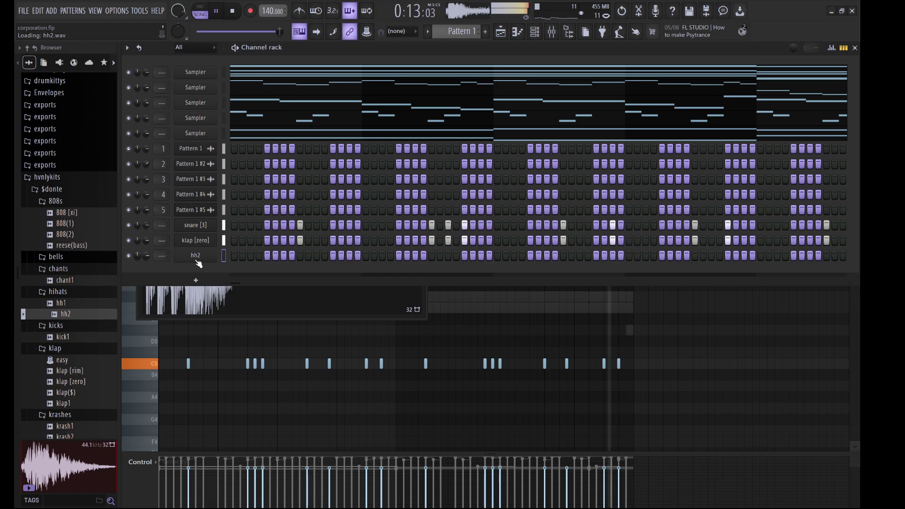
{"action": "left_click", "coordinate": [196, 258]}
{"action": "left_click", "coordinate": [302, 70]}
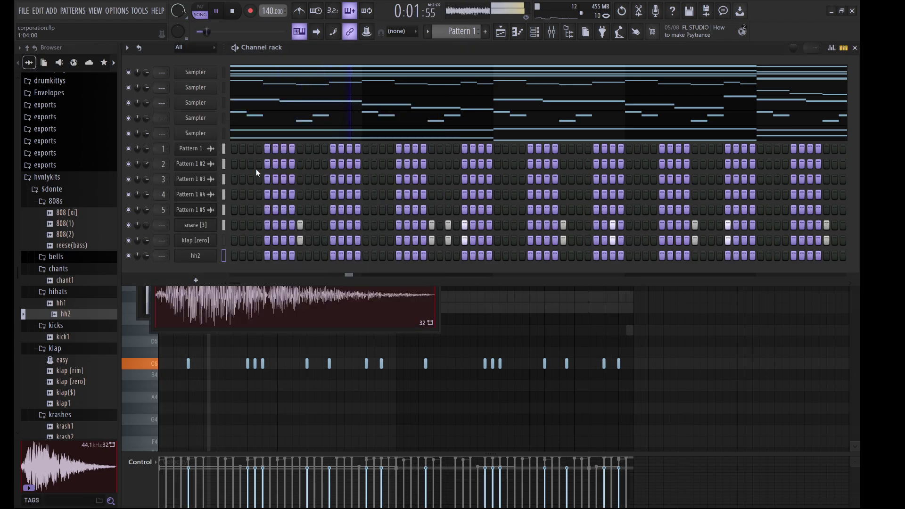
Program hh2 hits on steps 1 to 3, 7, 11 and 15 of bar 1
{"action": "left_click_drag", "start_coordinate": [233, 257], "coordinate": [251, 256]}
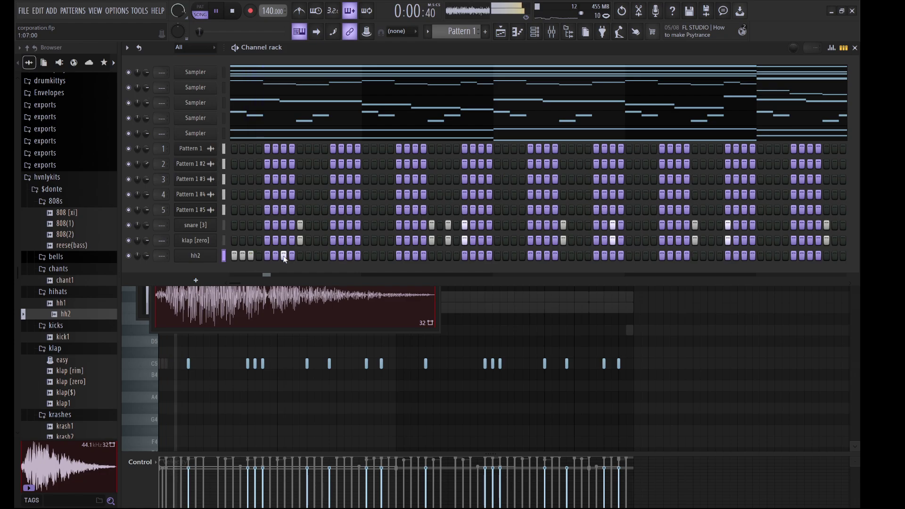
{"action": "left_click", "coordinate": [316, 256]}
{"action": "left_click", "coordinate": [333, 256]}
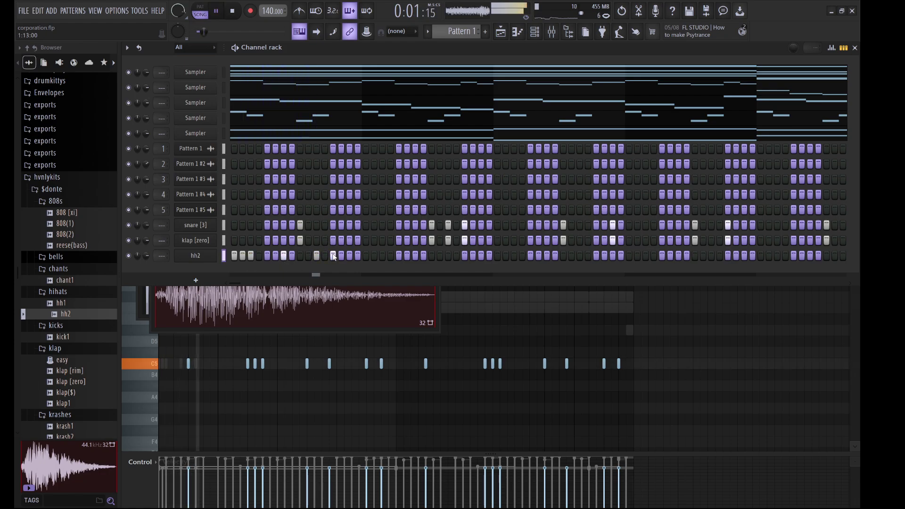
{"action": "left_click", "coordinate": [332, 256]}
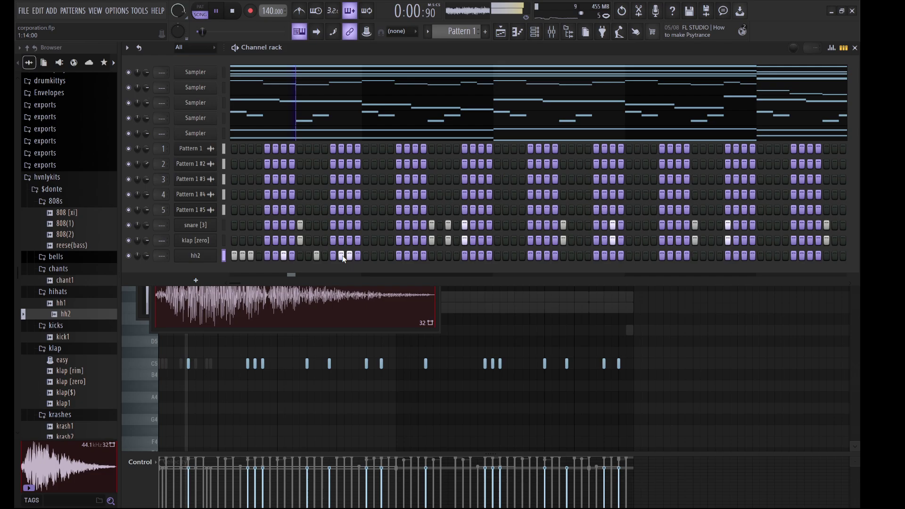
{"action": "left_click", "coordinate": [342, 256]}
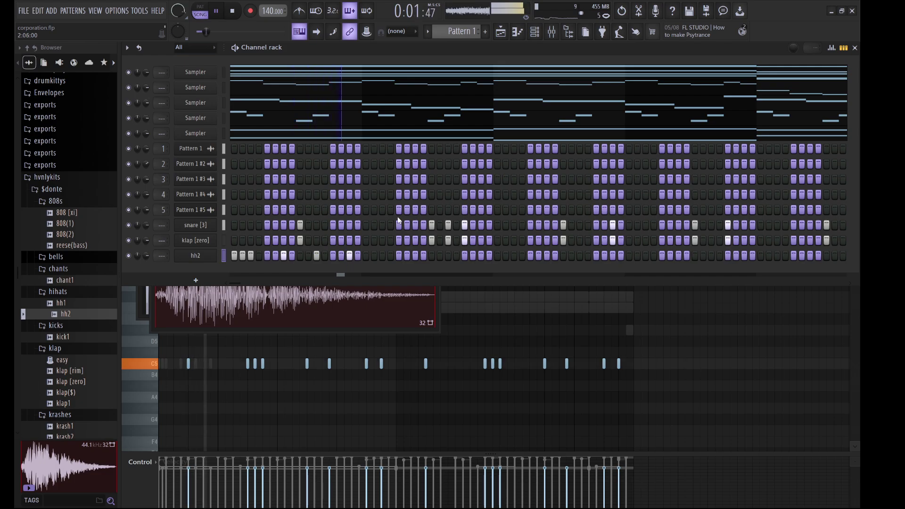
Program hh2 hits on steps 1 to 3, 7, 9 to 11 and 13 to 15 of bar 2
{"action": "left_click", "coordinate": [366, 255]}
{"action": "left_click", "coordinate": [374, 256]}
{"action": "left_click", "coordinate": [382, 256]}
{"action": "left_click", "coordinate": [415, 256]}
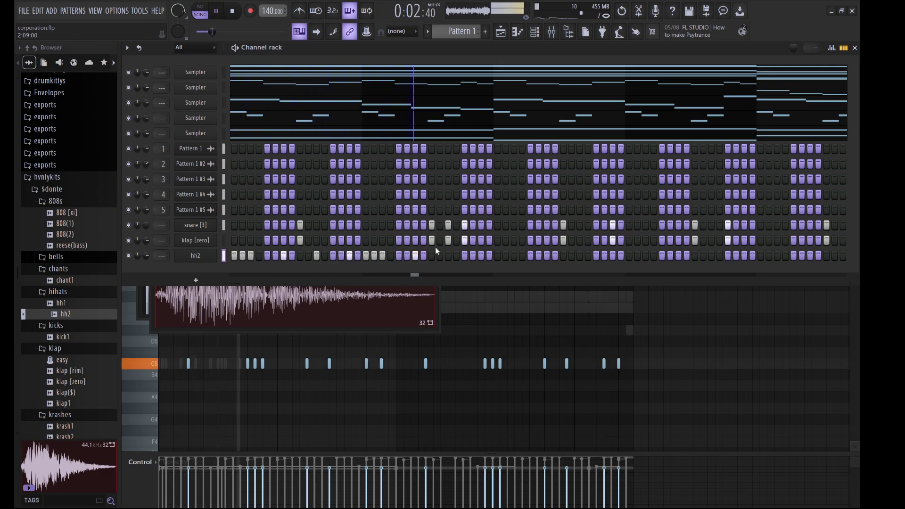
{"action": "left_click", "coordinate": [431, 256]}
{"action": "left_click", "coordinate": [440, 256]}
{"action": "left_click", "coordinate": [449, 256]}
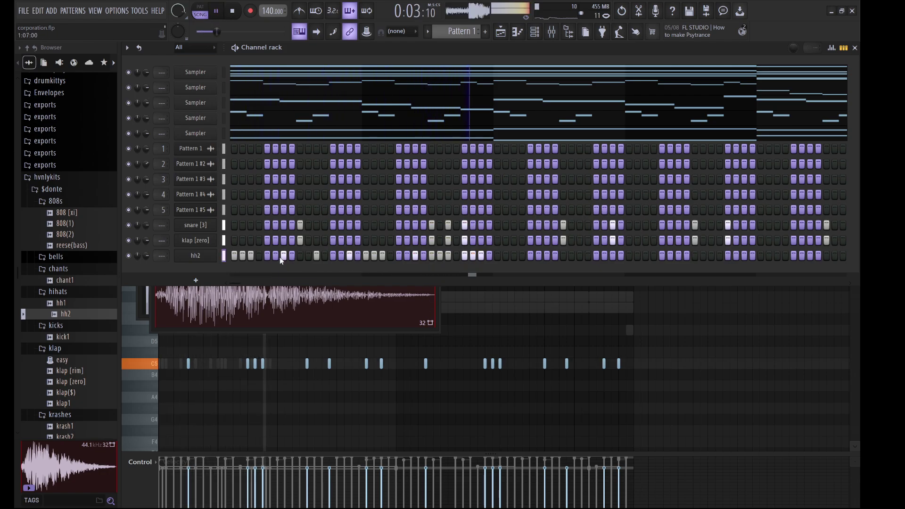
Duplicate the two-bar hh2 pattern until it fills all eight bars and randomize the hi-hat notes
{"action": "key", "text": "F7"}
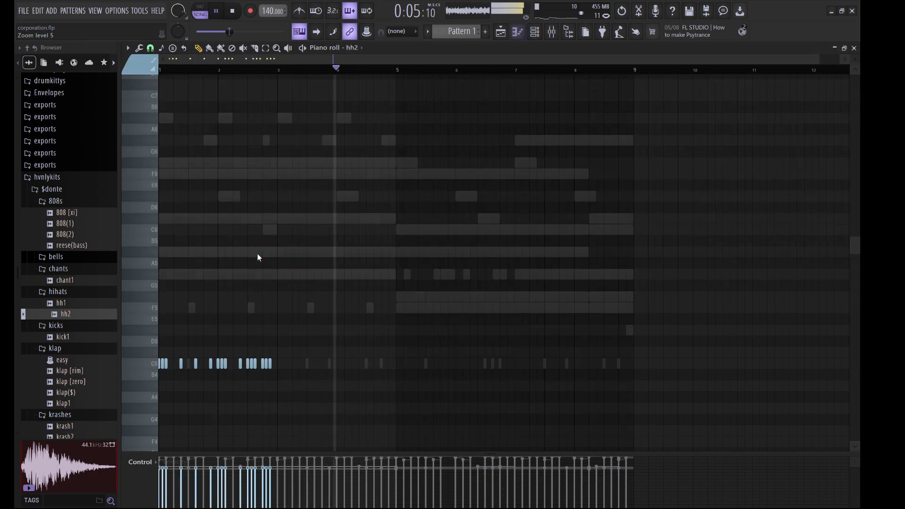
{"action": "key", "text": "ctrl+b"}
{"action": "key", "text": "ctrl+d"}
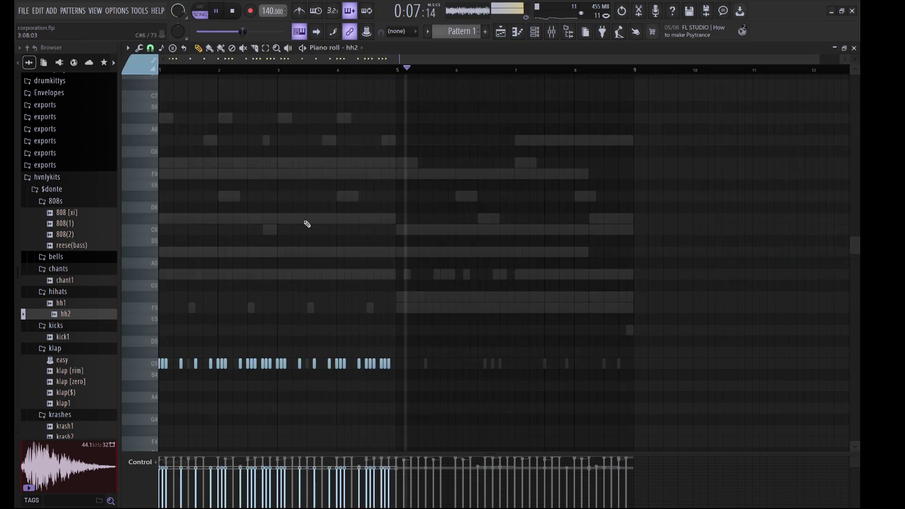
{"action": "key", "text": "ctrl+b"}
{"action": "key", "text": "ctrl+d"}
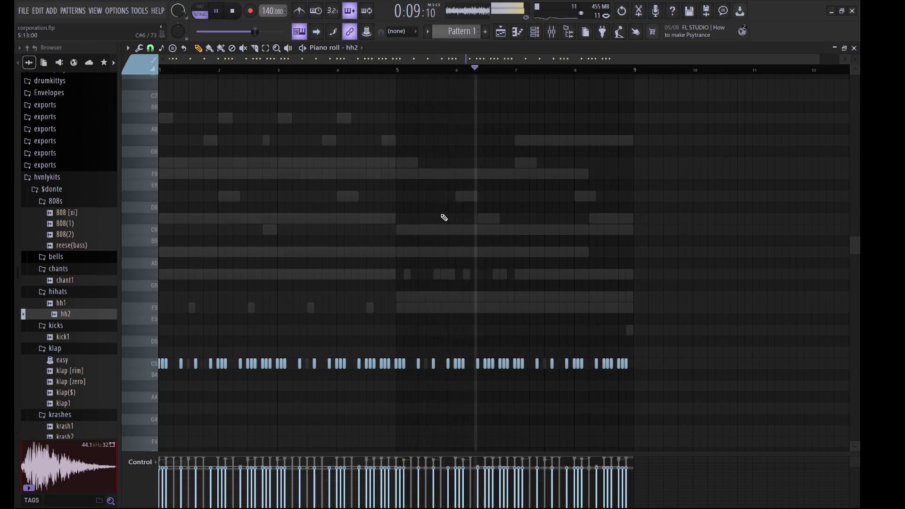
{"action": "key", "text": "alt+r"}
{"action": "key", "text": "Return"}
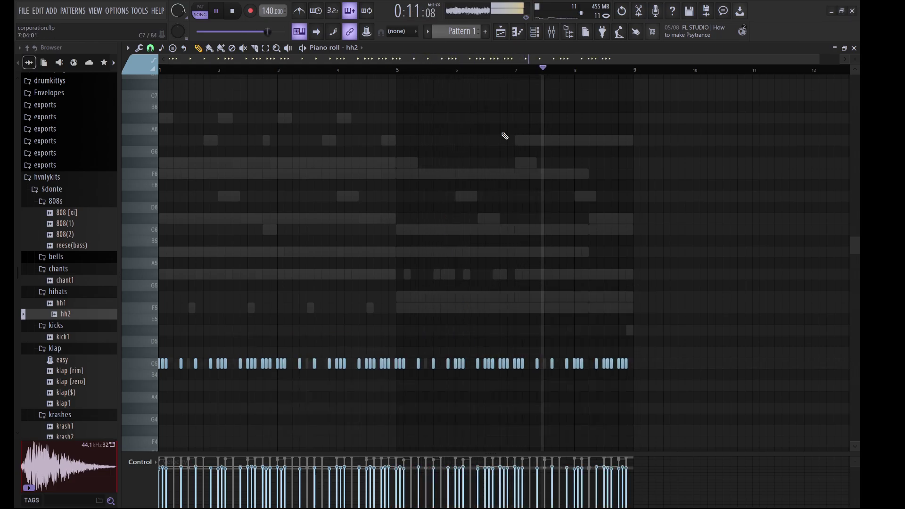
{"action": "left_click", "coordinate": [537, 34]}
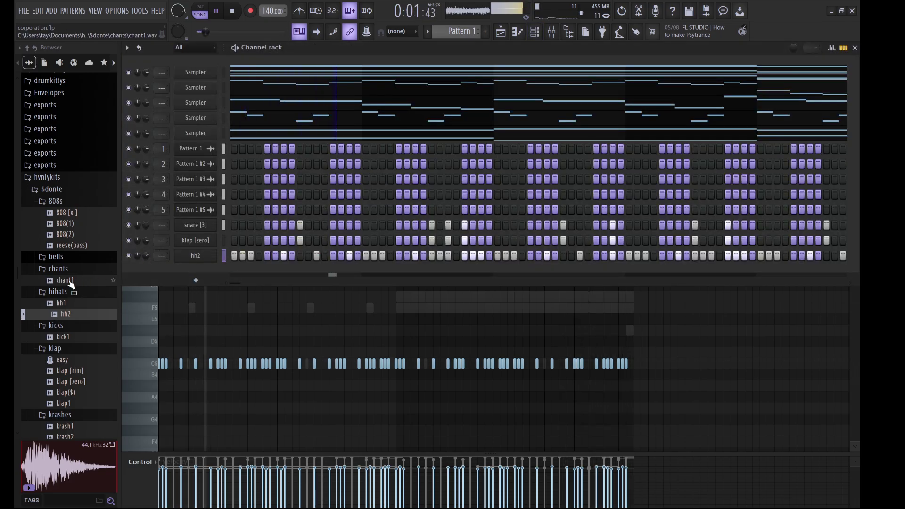
Add the chant1 sample as a new channel below hh2 and place hits on steps 5 and 13 of bars 1 and 2
{"action": "left_click_drag", "start_coordinate": [69, 285], "coordinate": [216, 272]}
{"action": "left_click", "coordinate": [210, 275]}
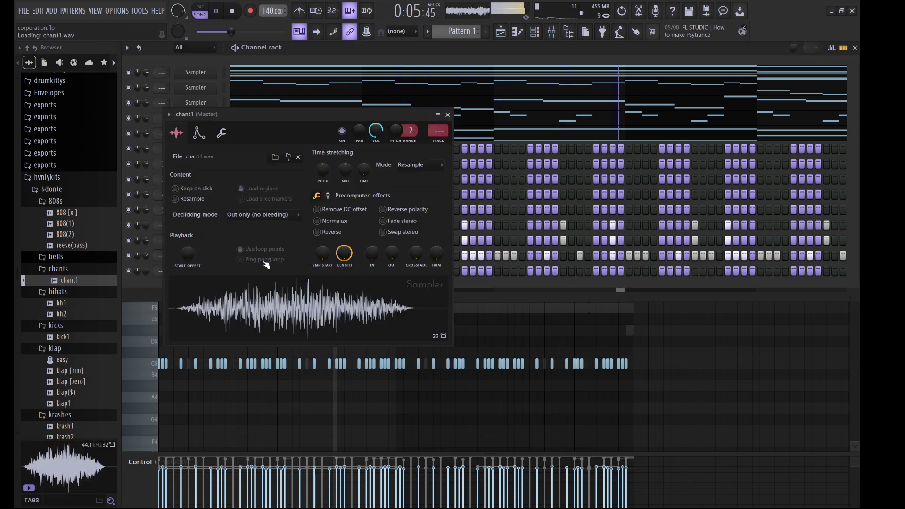
{"action": "left_click", "coordinate": [306, 60]}
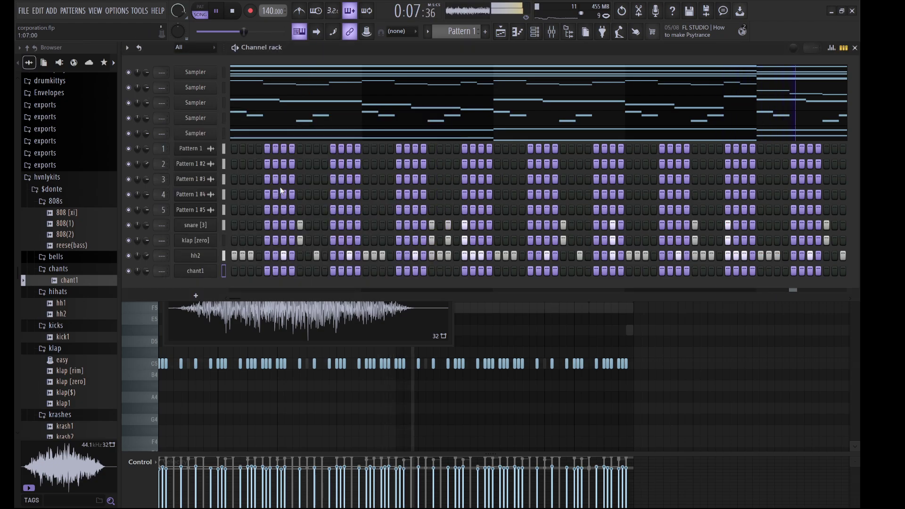
{"action": "left_click", "coordinate": [266, 272]}
{"action": "left_click", "coordinate": [332, 271]}
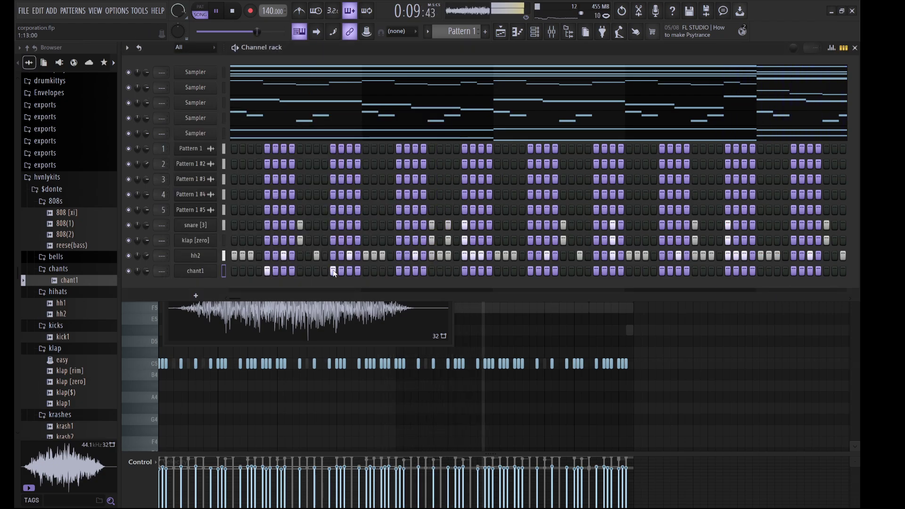
{"action": "left_click", "coordinate": [464, 271]}
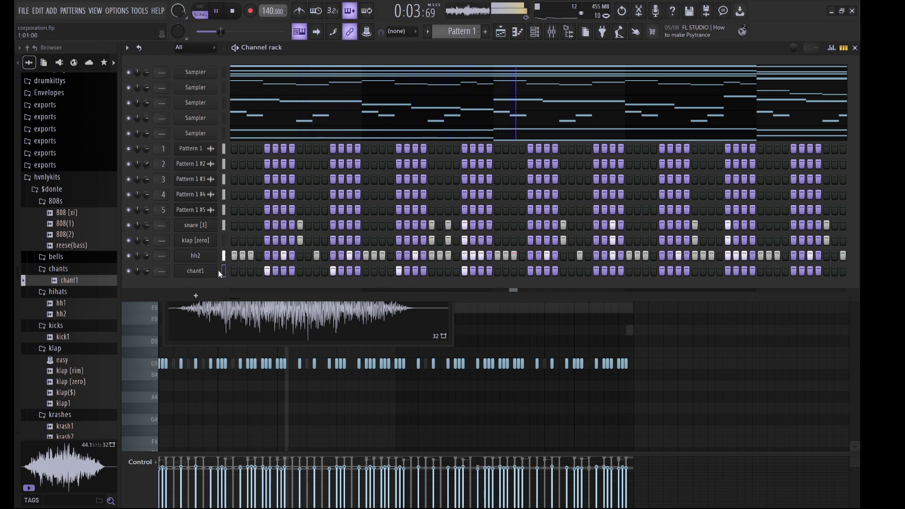
Copy the four chant1 hits from bars 1 and 2 to bars 5 and 6
{"action": "left_click_drag", "start_coordinate": [330, 410], "coordinate": [165, 325]}
{"action": "left_click_drag", "start_coordinate": [173, 368], "coordinate": [409, 399]}
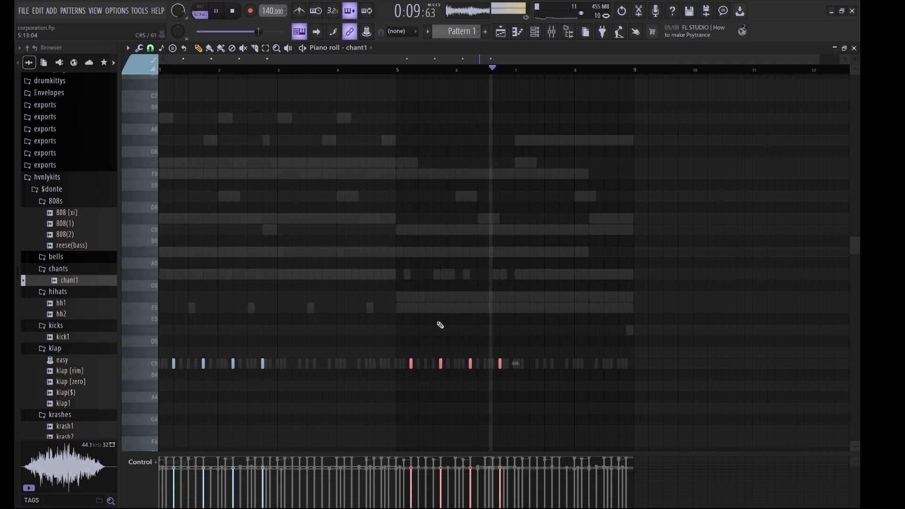
{"action": "key", "text": "ctrl+d"}
{"action": "left_click", "coordinate": [533, 32]}
{"action": "left_click", "coordinate": [534, 32]}
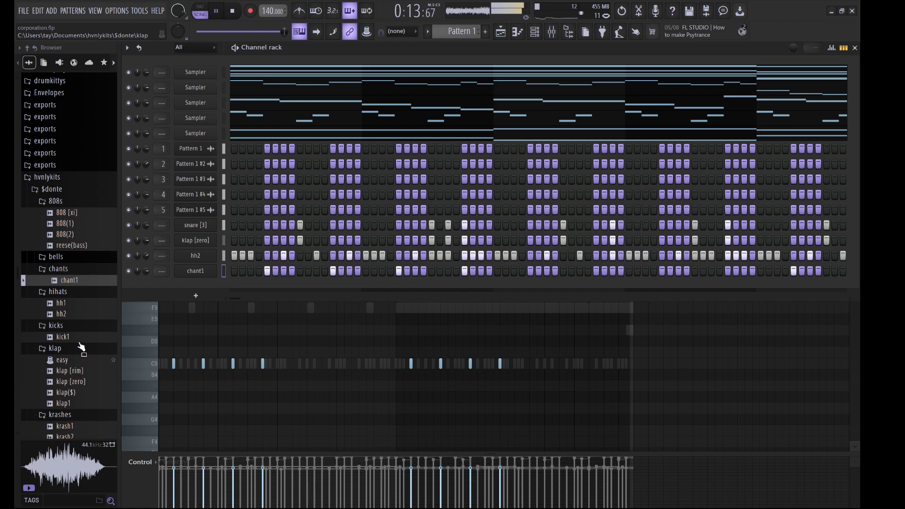
Add the triangle percussion sample from the perks folder as a new channel below chant1
{"action": "scroll", "coordinate": [81, 372], "scroll_direction": "down", "scroll_amount": 4}
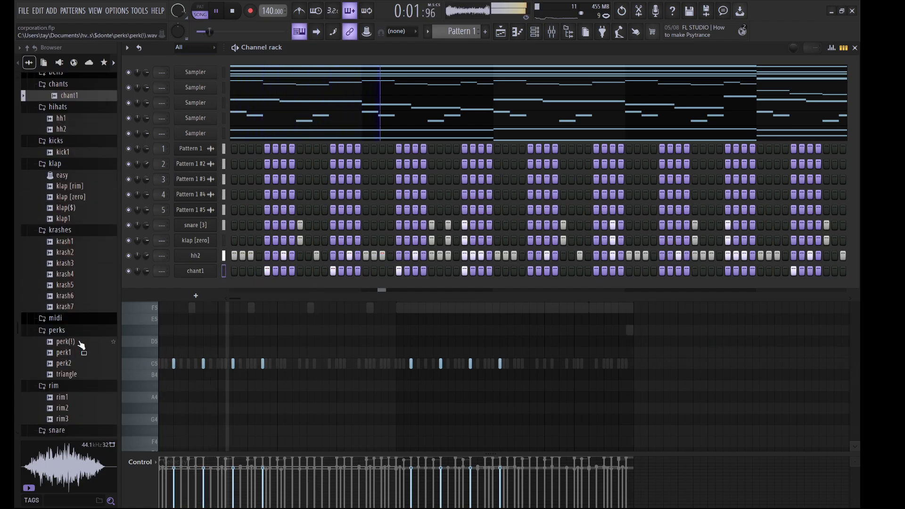
{"action": "scroll", "coordinate": [81, 382], "scroll_direction": "down", "scroll_amount": 2}
{"action": "left_click_drag", "start_coordinate": [83, 369], "coordinate": [208, 289]}
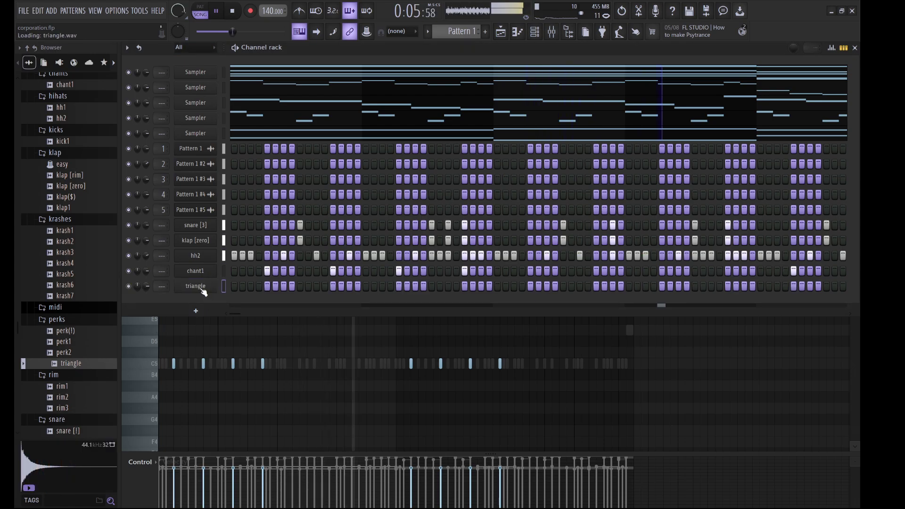
{"action": "left_click", "coordinate": [201, 288]}
{"action": "left_click", "coordinate": [319, 50]}
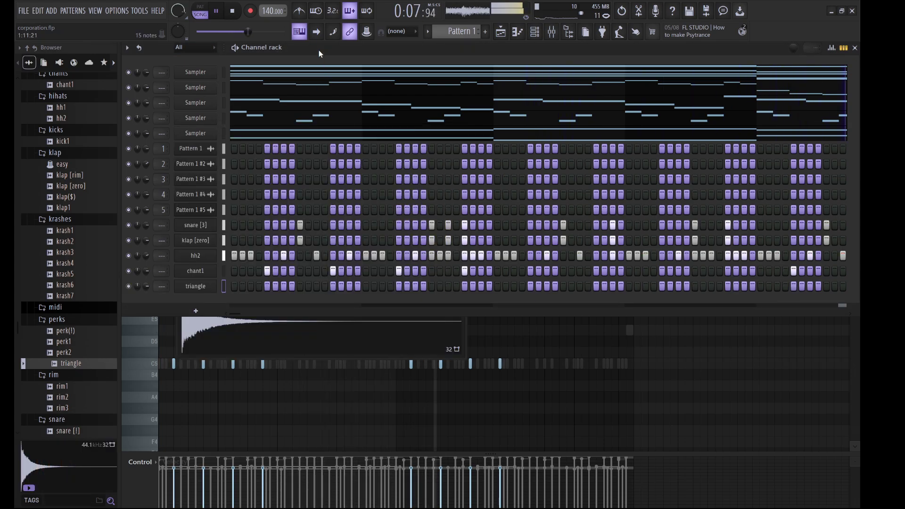
Place triangle hits on steps 1 and 7 of bar 2 and copy them to bar 4
{"action": "left_click", "coordinate": [366, 286]}
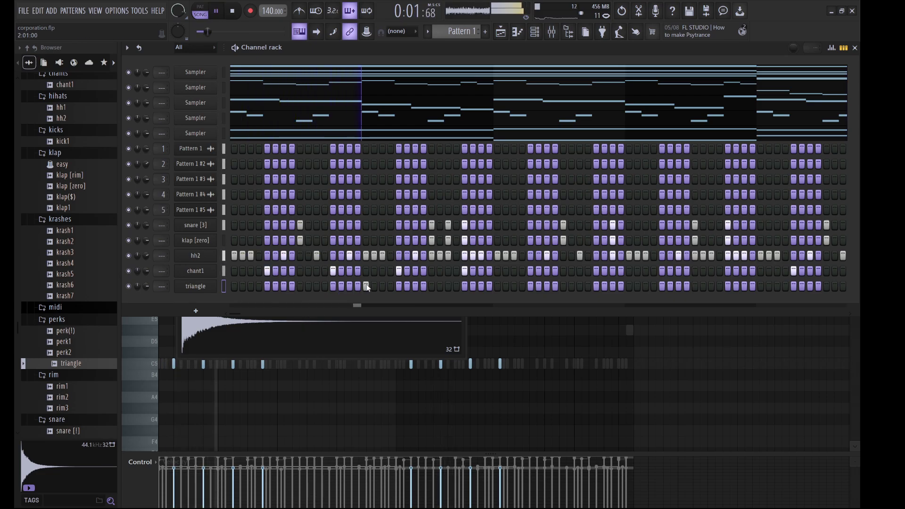
{"action": "left_click", "coordinate": [415, 287]}
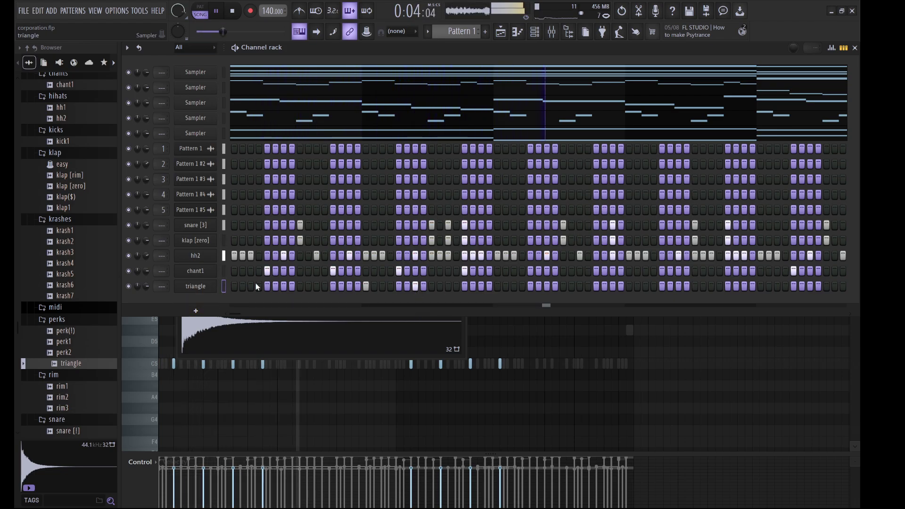
{"action": "key", "text": "F7"}
{"action": "left_click_drag", "start_coordinate": [314, 360], "coordinate": [336, 386], "text": "ctrl"}
{"action": "left_click_drag", "start_coordinate": [409, 387], "coordinate": [320, 362], "text": "ctrl"}
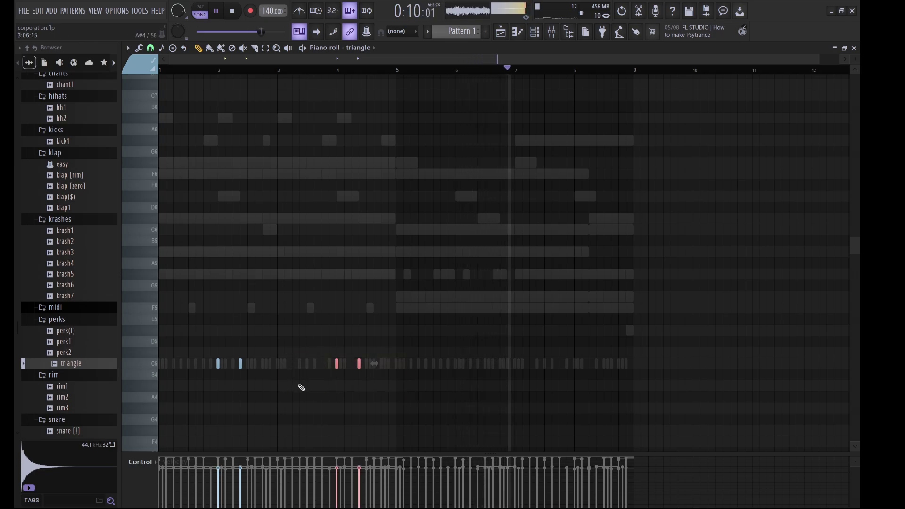
Duplicate the triangle hits of bars 2 and 4 into bars 6 and 8
{"action": "left_click_drag", "start_coordinate": [216, 354], "coordinate": [263, 393], "text": "ctrl+shift"}
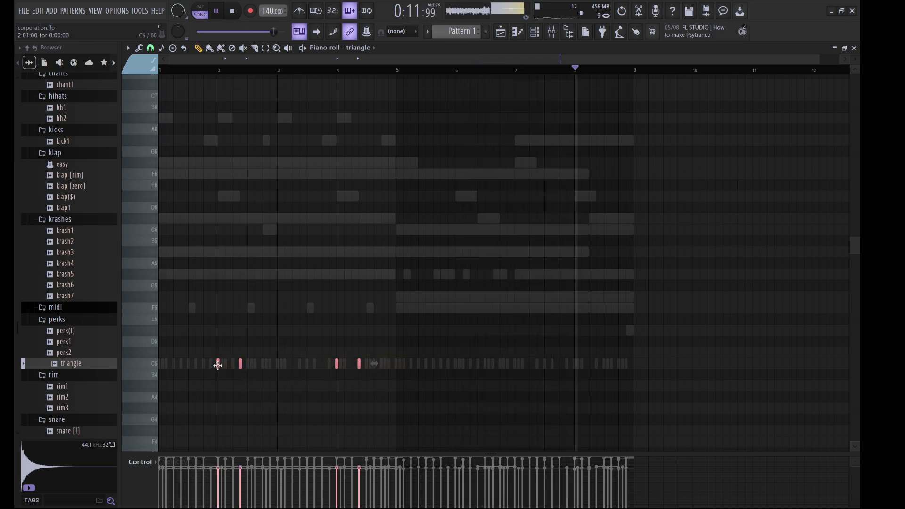
{"action": "key", "text": "ctrl+b"}
{"action": "left_click_drag", "start_coordinate": [380, 395], "coordinate": [454, 398]}
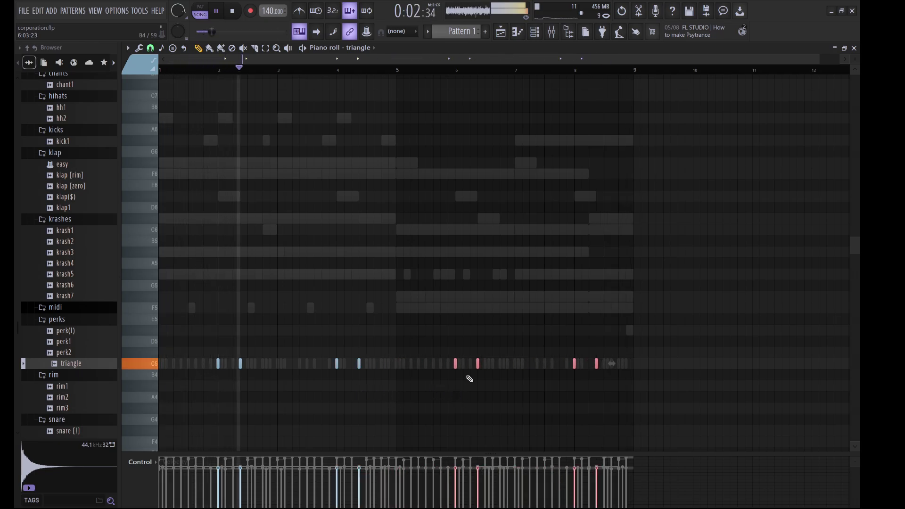
{"action": "key", "text": "ctrl+d"}
{"action": "left_click", "coordinate": [535, 32]}
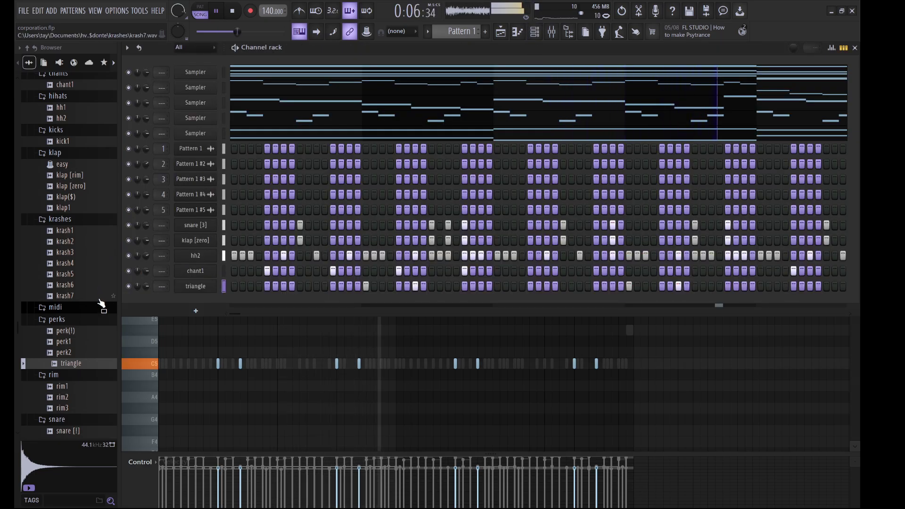
Add krash3 as a new channel with hits on step 1 of bar 1, step 5 of bar 2 and steps 1 and 7 of bar 3
{"action": "left_click_drag", "start_coordinate": [107, 255], "coordinate": [145, 271]}
{"action": "left_click_drag", "start_coordinate": [218, 308], "coordinate": [218, 308]}
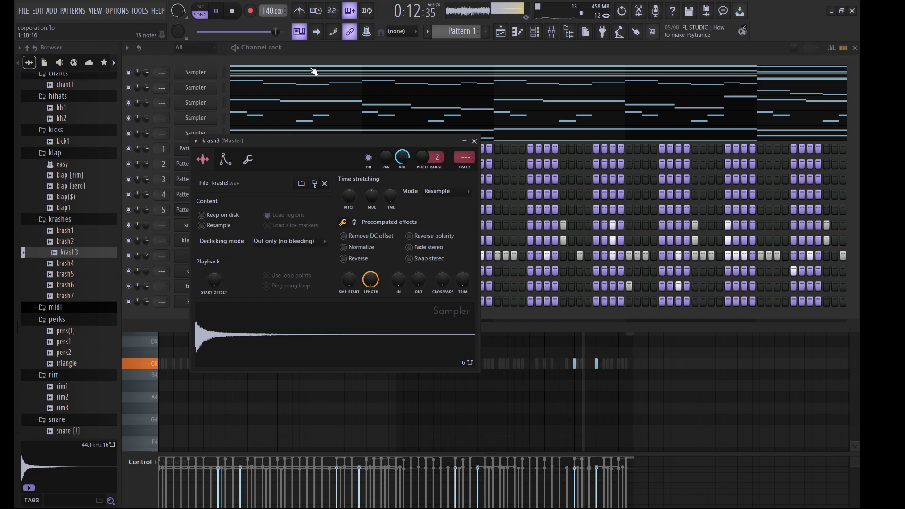
{"action": "left_click", "coordinate": [232, 309]}
{"action": "left_click", "coordinate": [235, 302]}
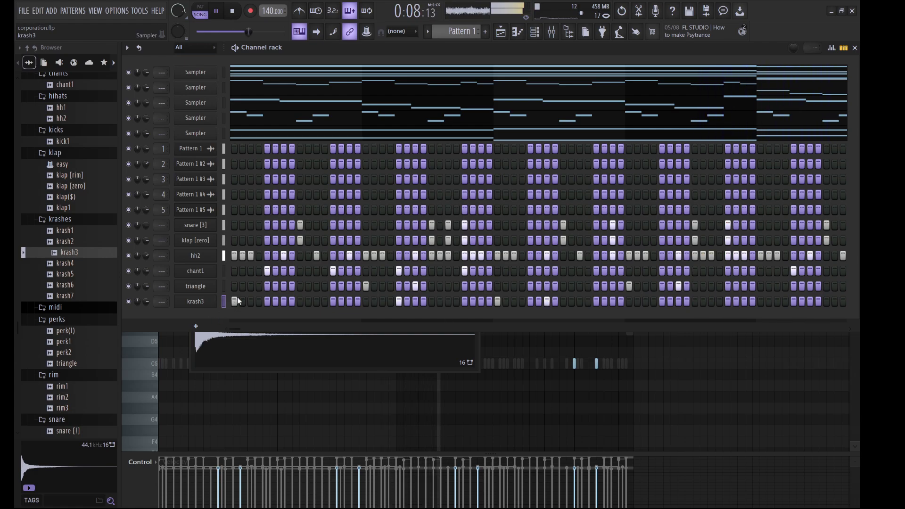
Duplicate the krash3 pattern of bars 1 to 4 into bars 5 to 8
{"action": "key", "text": "F7"}
{"action": "key", "text": "ctrl+b"}
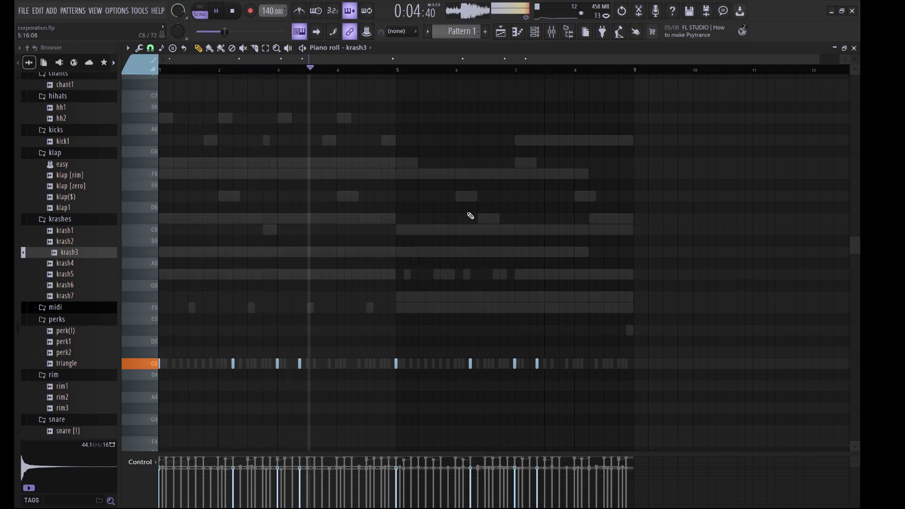
{"action": "key", "text": "F6"}
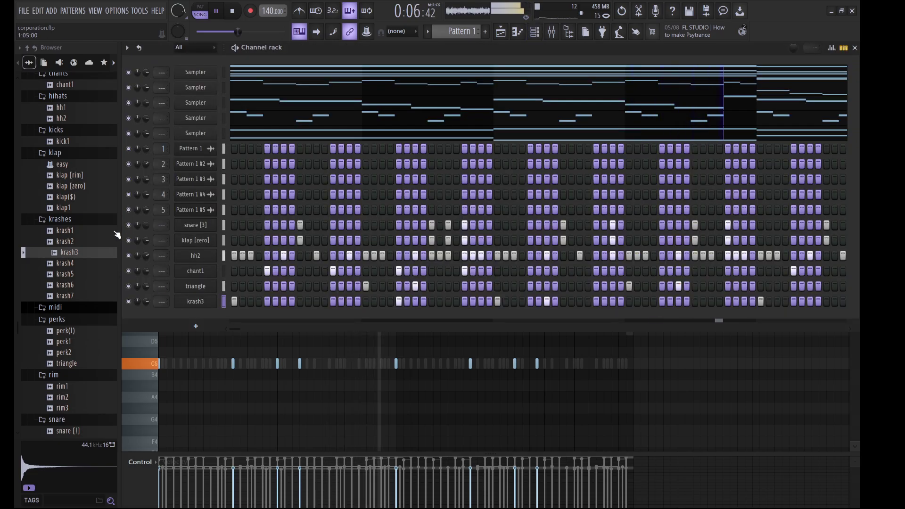
Add the 808 [xi] sample as a new channel directly above snare [3]
{"action": "scroll", "coordinate": [76, 212], "scroll_direction": "up", "scroll_amount": 6}
{"action": "left_click", "coordinate": [69, 213]}
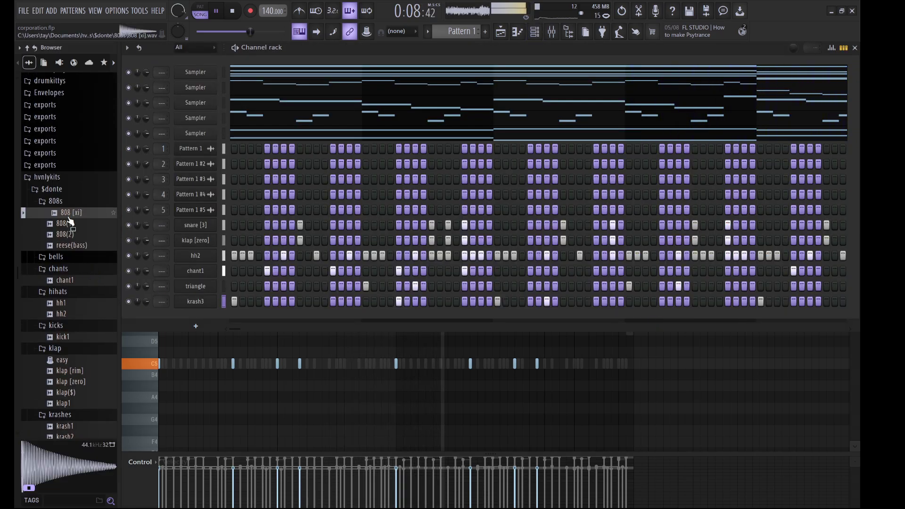
{"action": "left_click_drag", "start_coordinate": [70, 222], "coordinate": [225, 220]}
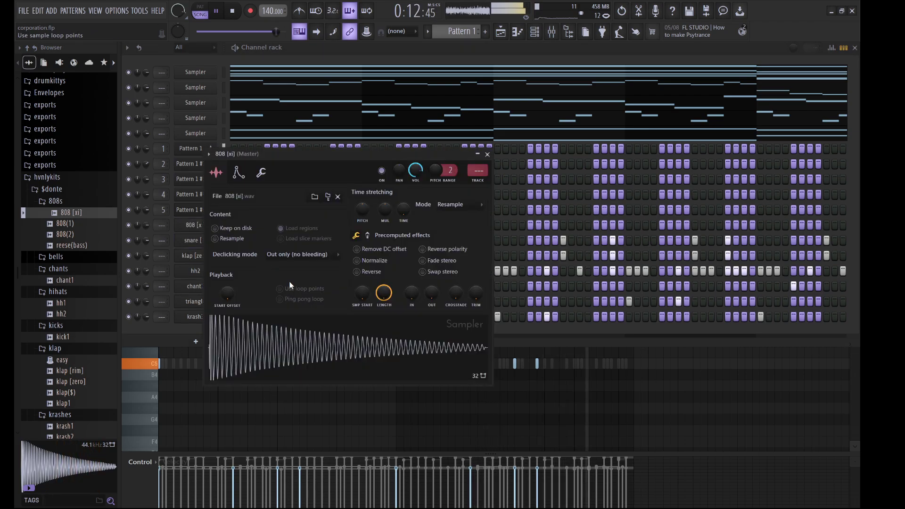
Enable the 808 [xi] volume envelope with a 0% release and make the channel cut itself in group 1
{"action": "left_click", "coordinate": [237, 174]}
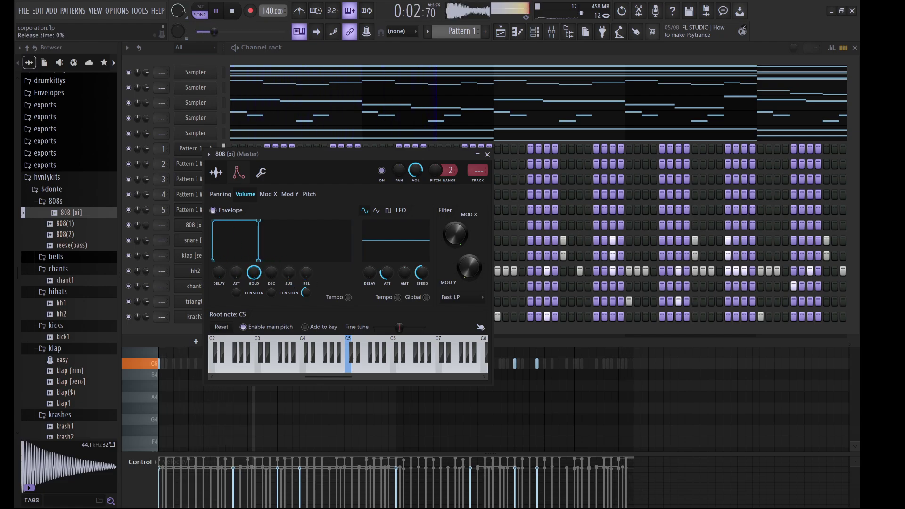
{"action": "left_click", "coordinate": [261, 172]}
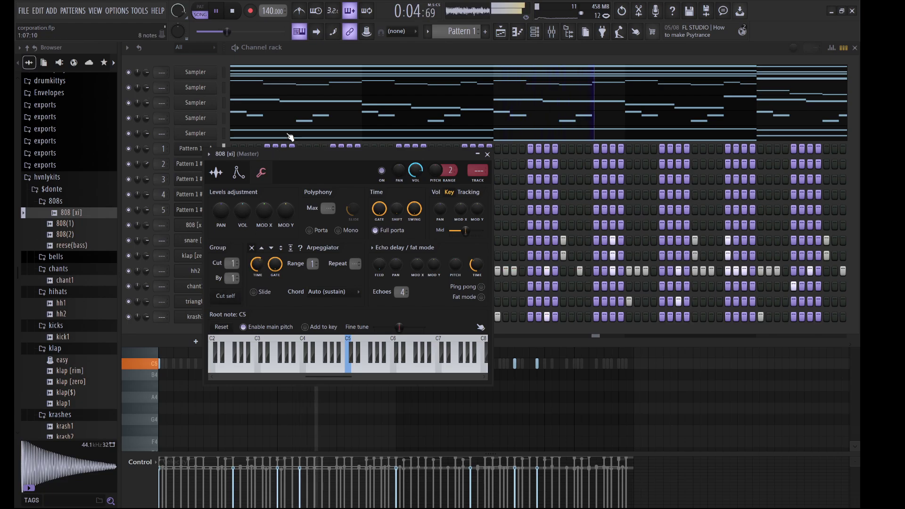
{"action": "left_click", "coordinate": [295, 57]}
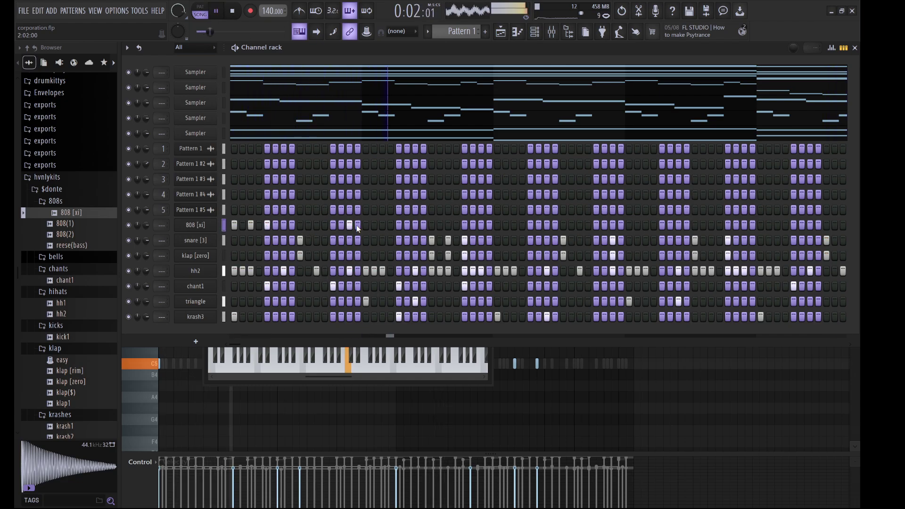
Program 808 [xi] hits on steps 1, 3, 5, 11 and 15 of bar 1 and steps 1, 3, 7, 9, 11 and 15 of bar 2
{"action": "left_click", "coordinate": [382, 226]}
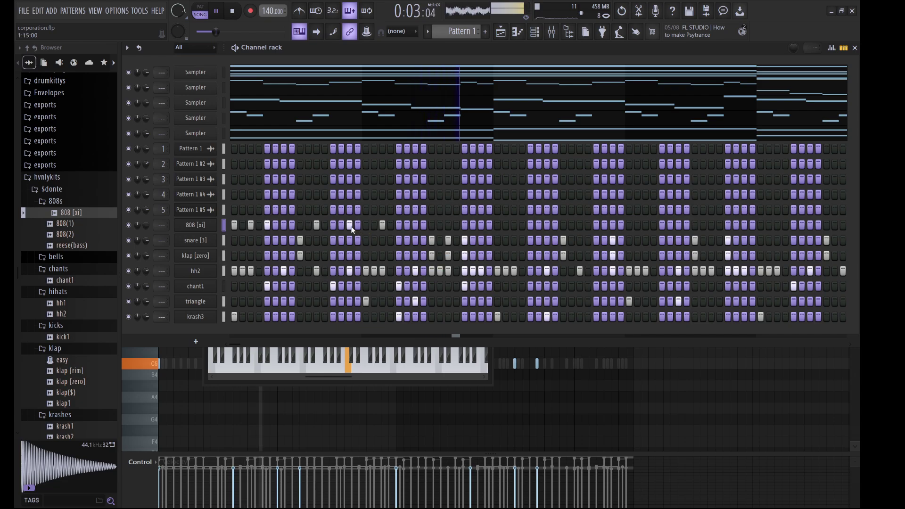
{"action": "left_click", "coordinate": [383, 225]}
{"action": "left_click", "coordinate": [382, 225]}
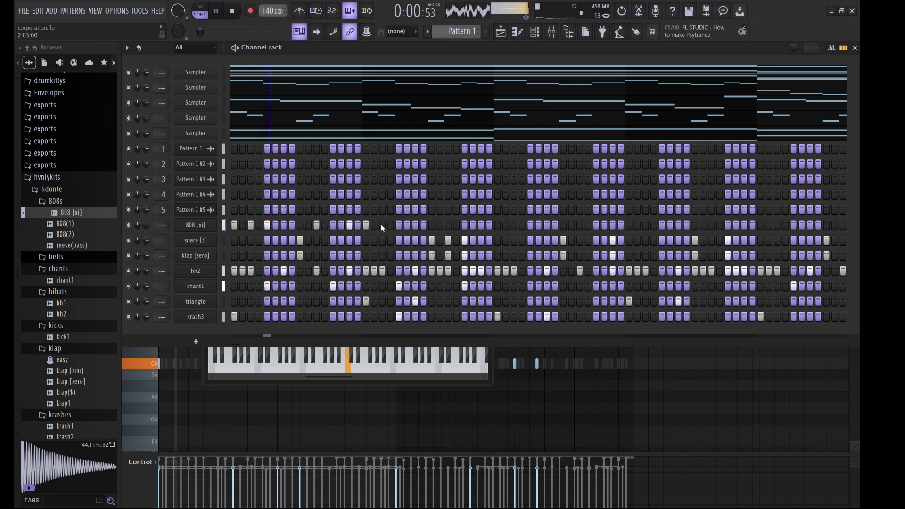
{"action": "left_click", "coordinate": [414, 225]}
{"action": "left_click", "coordinate": [432, 226]}
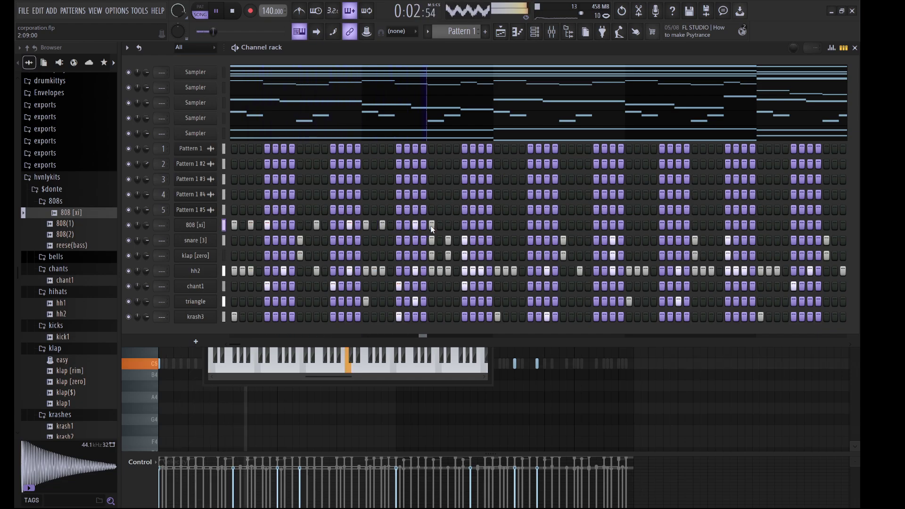
Program 808 [xi] hits on steps 1 to 3, 7, 11, 13 and 15 of bar 3 and early in bar 4, and open its piano roll
{"action": "left_click", "coordinate": [497, 225]}
{"action": "left_click", "coordinate": [506, 226]}
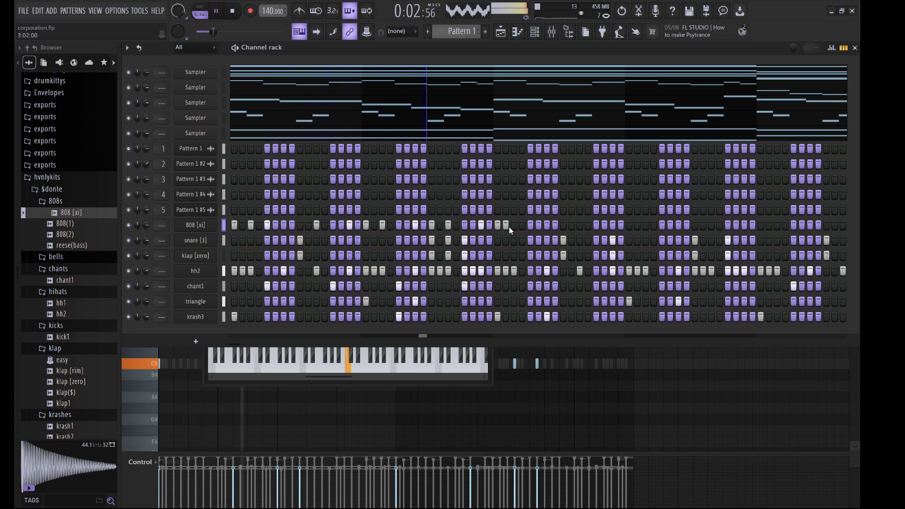
{"action": "left_click", "coordinate": [514, 225]}
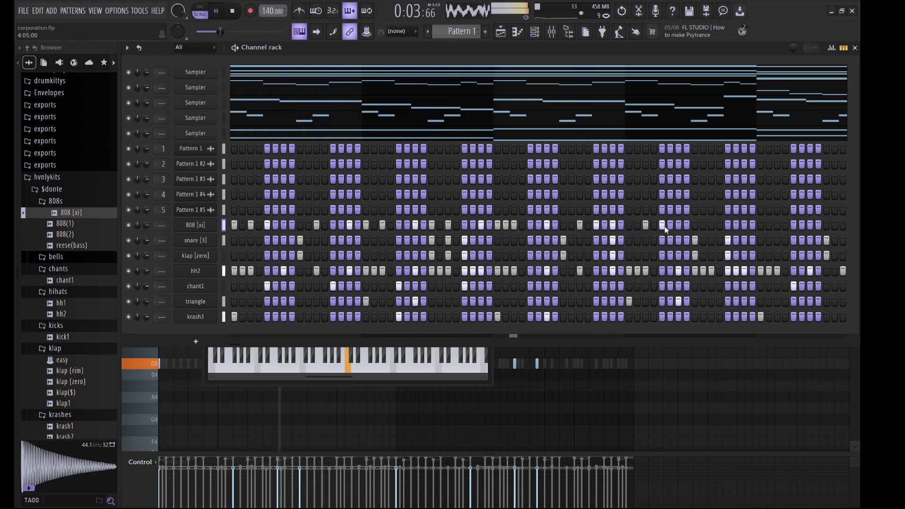
{"action": "left_click", "coordinate": [201, 226]}
{"action": "key", "text": "F7"}
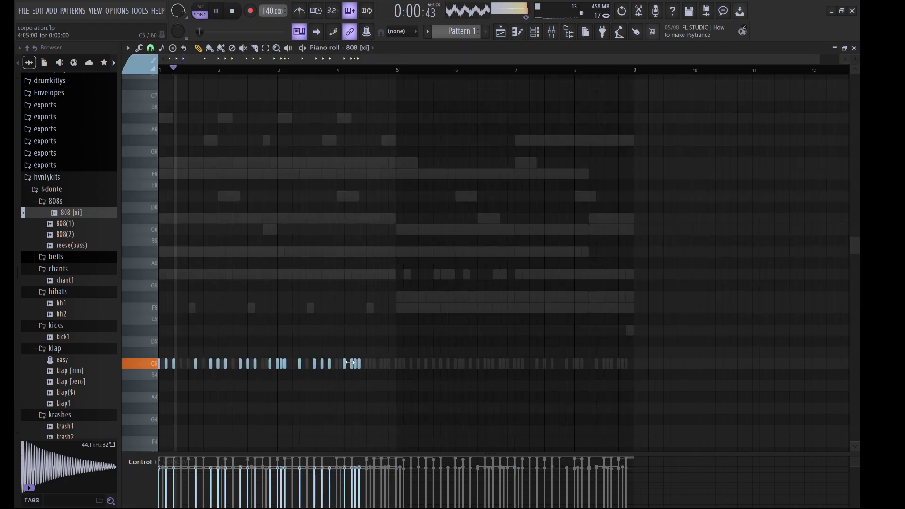
Add 808 [xi] notes on steps 11 and 15 of bar 4, and extend every note to meet the next one
{"action": "left_click", "coordinate": [373, 363]}
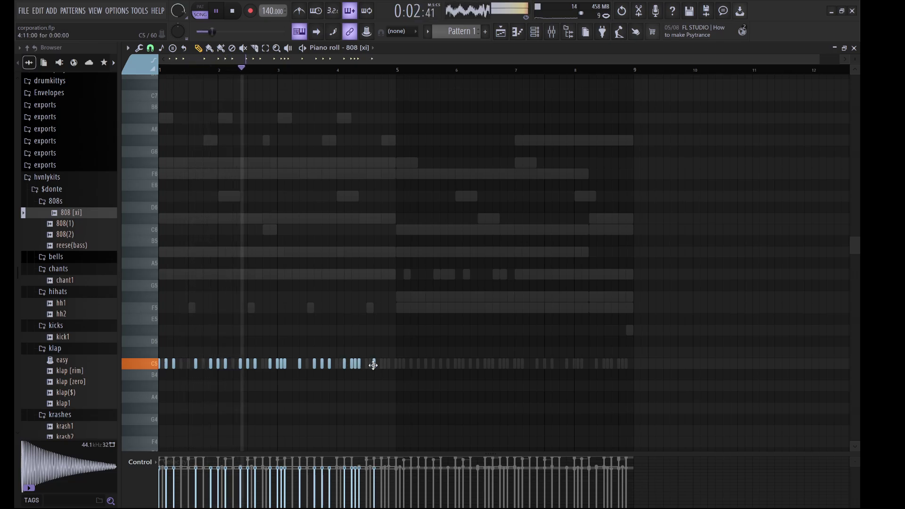
{"action": "left_click", "coordinate": [388, 364]}
{"action": "key", "text": "ctrl+l"}
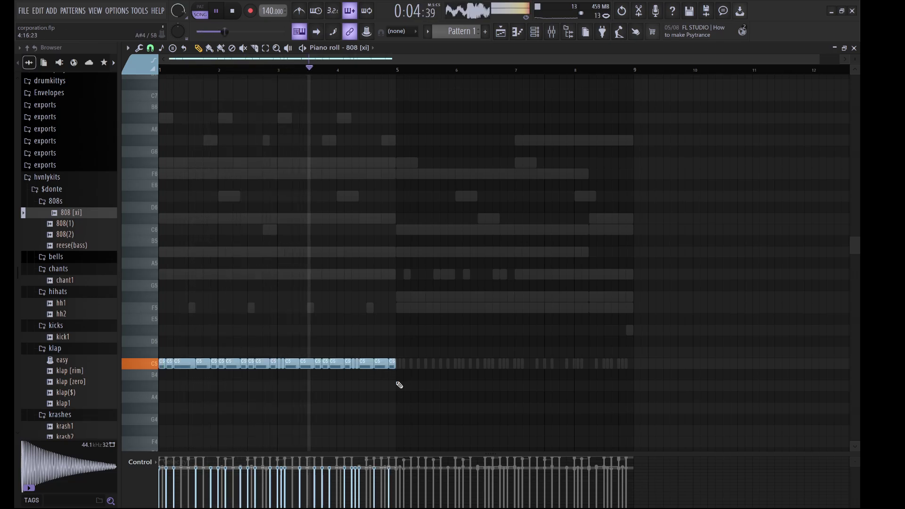
Duplicate the 808 [xi] notes of bars 1 to 4 into bars 5 to 8
{"action": "left_click_drag", "start_coordinate": [399, 385], "coordinate": [200, 336]}
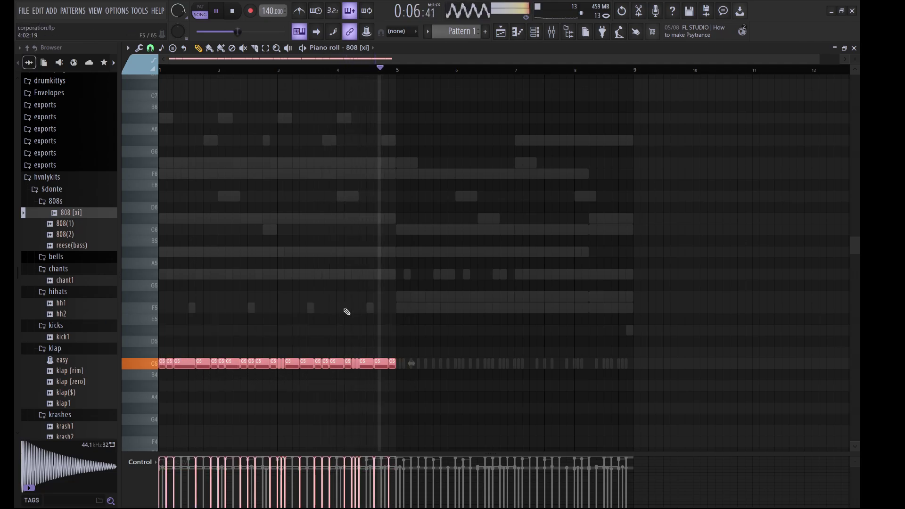
{"action": "key", "text": "ctrl+b"}
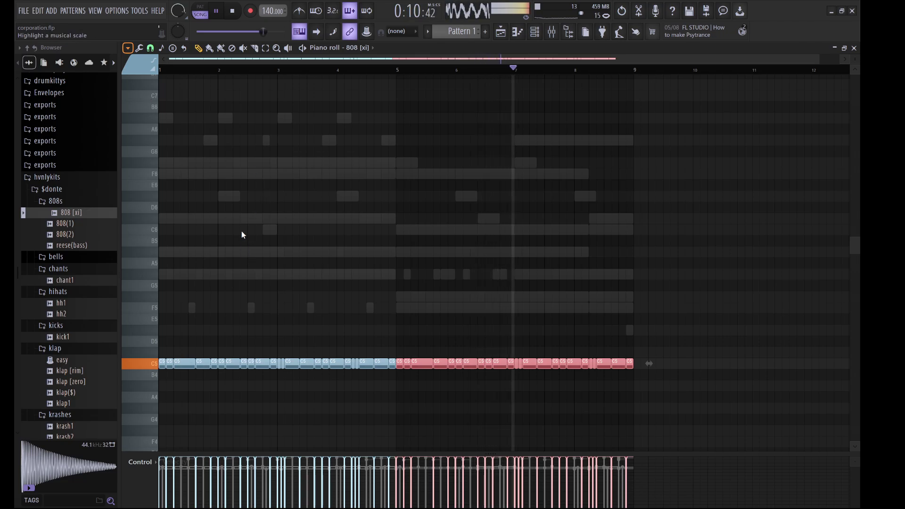
{"action": "left_click", "coordinate": [490, 213]}
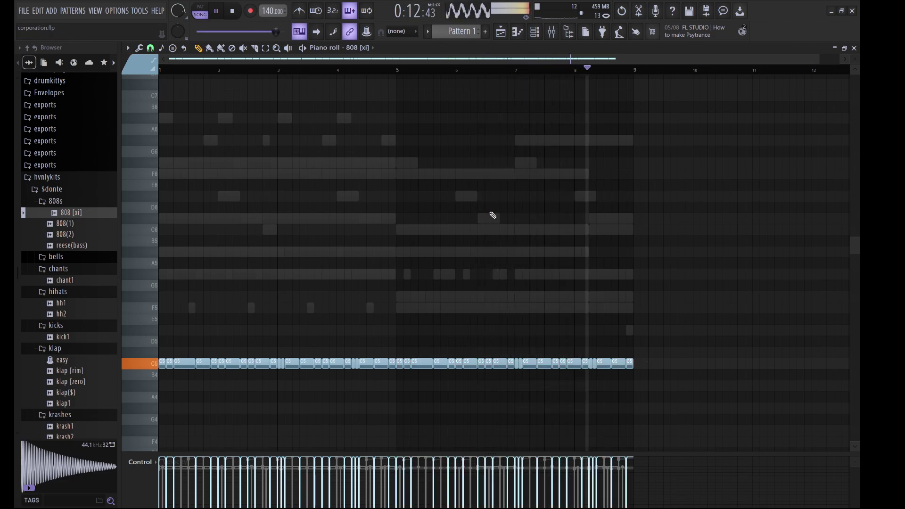
Transpose all the 808 [xi] notes up to A#5
{"action": "key", "text": "ctrl+Up"}
{"action": "key", "text": "shift+Down"}
{"action": "key", "text": "shift+Down"}
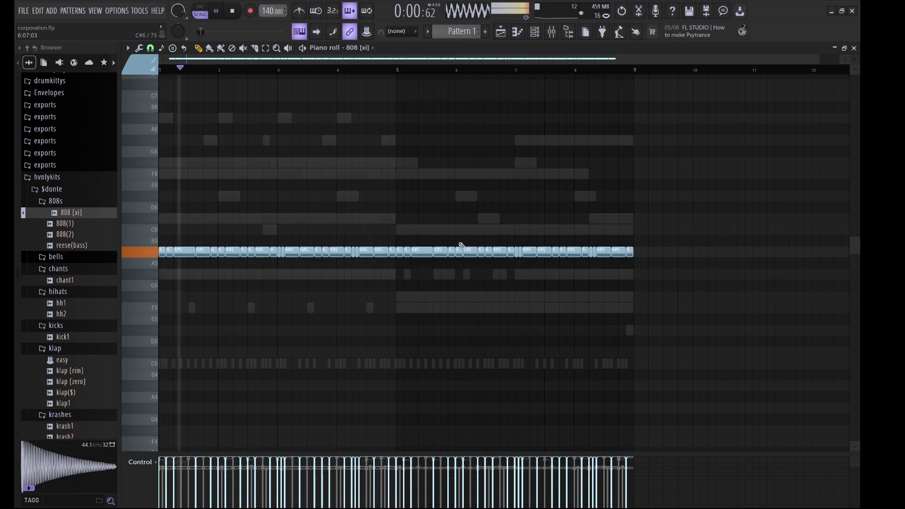
Transpose the 808 [xi] notes of bars 1 to 4 up three semitones to C#6
{"action": "left_click_drag", "start_coordinate": [394, 264], "coordinate": [144, 247]}
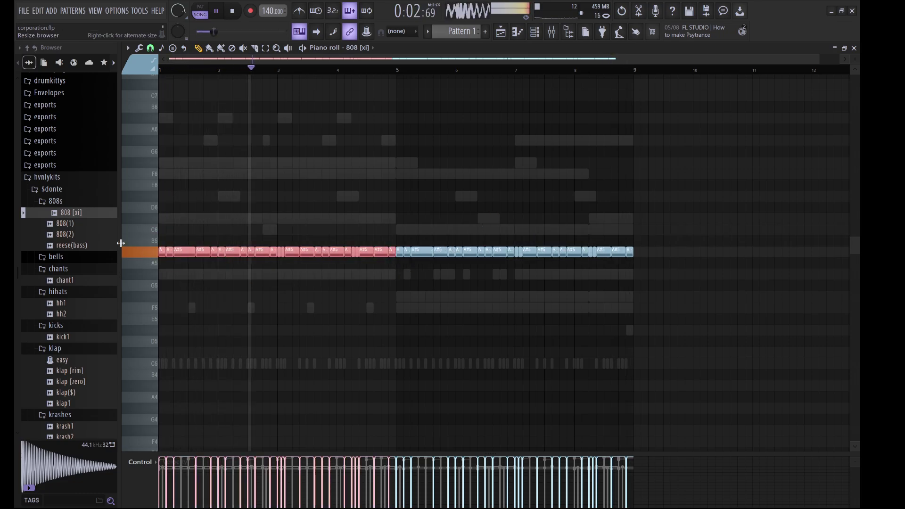
{"action": "key", "text": "shift+Up"}
{"action": "key", "text": "shift+Up"}
{"action": "key", "text": "shift+Up"}
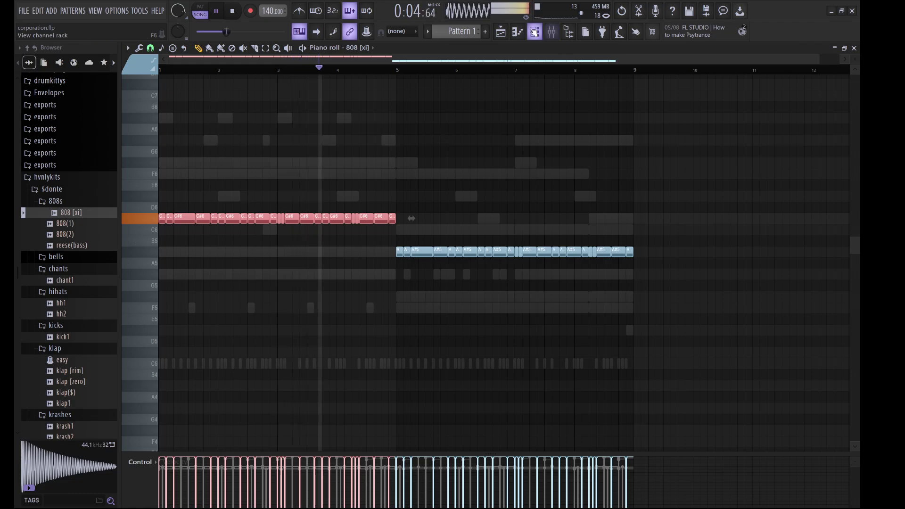
Set the root note of the 808 [xi] channel to A#5 and close its settings
{"action": "left_click", "coordinate": [535, 32]}
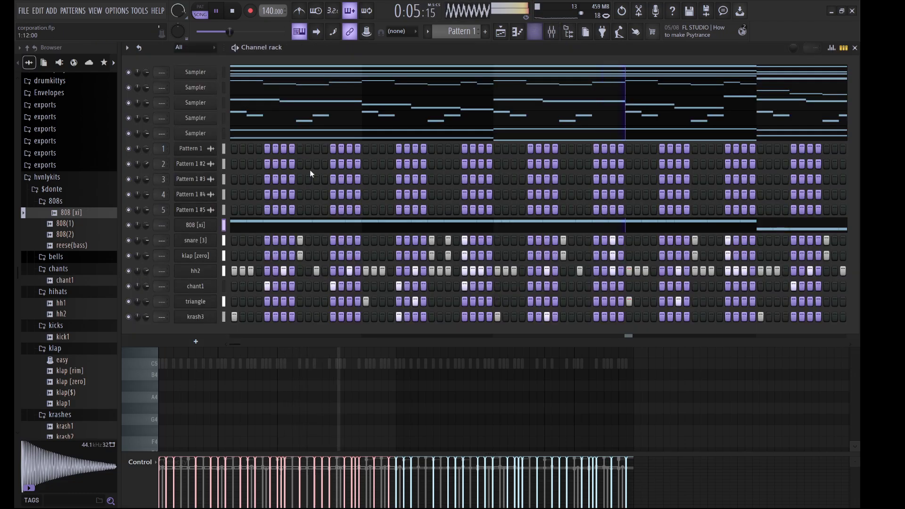
{"action": "left_click", "coordinate": [201, 226]}
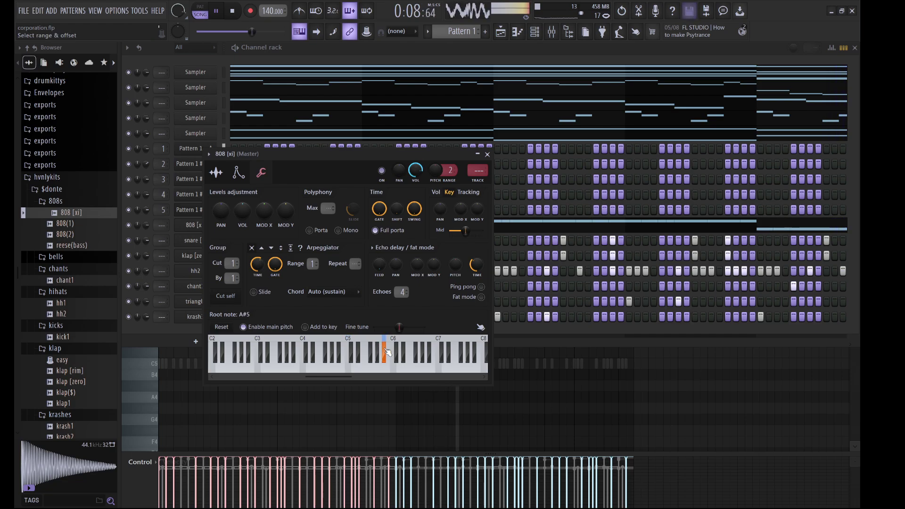
{"action": "left_click", "coordinate": [487, 154]}
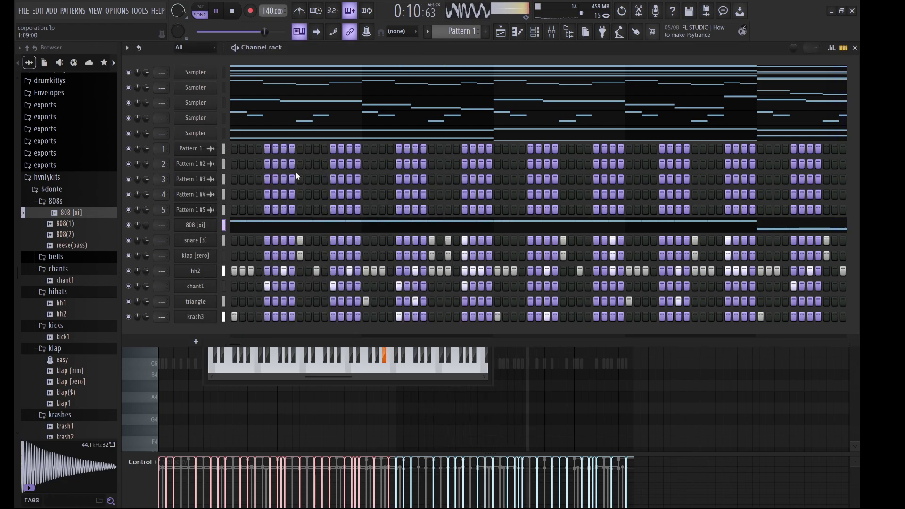
Assign the channels 808 [xi] through krash3 to mixer tracks 9 to 15 and route those tracks only to Insert 8
{"action": "left_click_drag", "start_coordinate": [225, 238], "coordinate": [219, 330]}
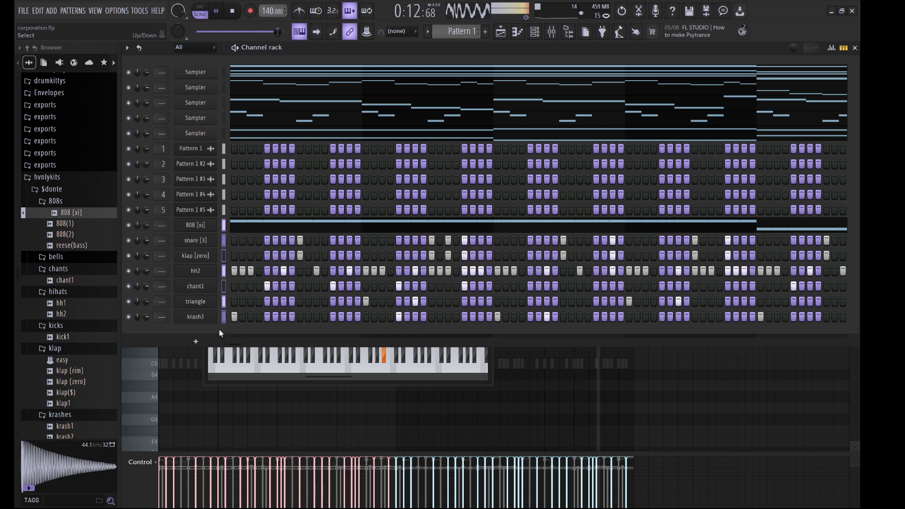
{"action": "left_click", "coordinate": [557, 37]}
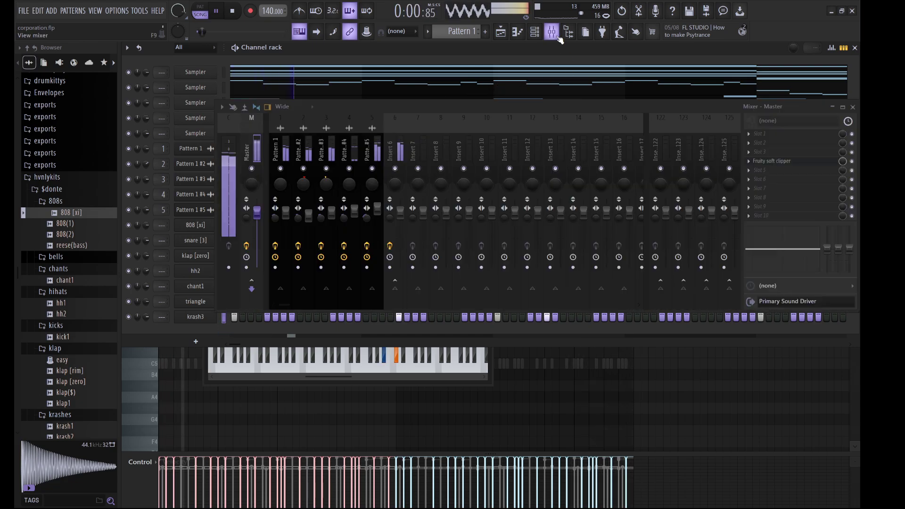
{"action": "left_click", "coordinate": [467, 149]}
{"action": "key", "text": "ctrl+shift+l"}
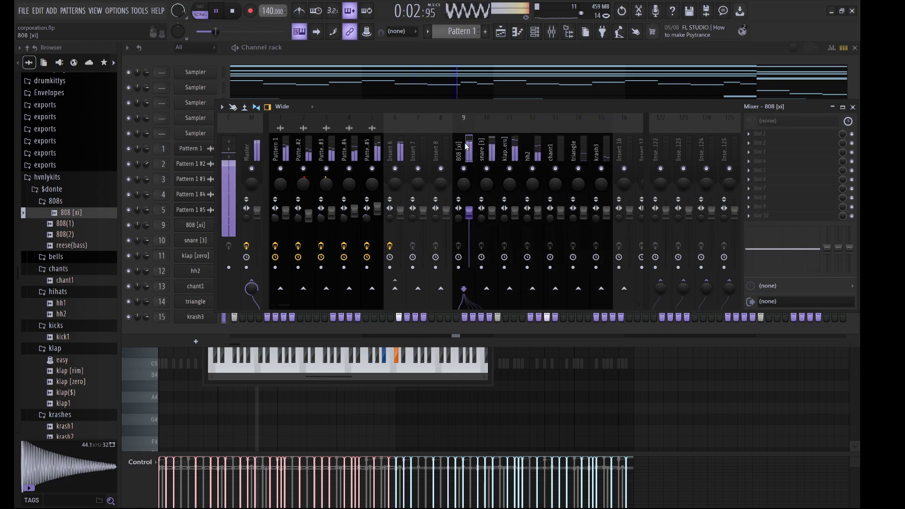
{"action": "left_click_drag", "start_coordinate": [602, 146], "coordinate": [442, 142]}
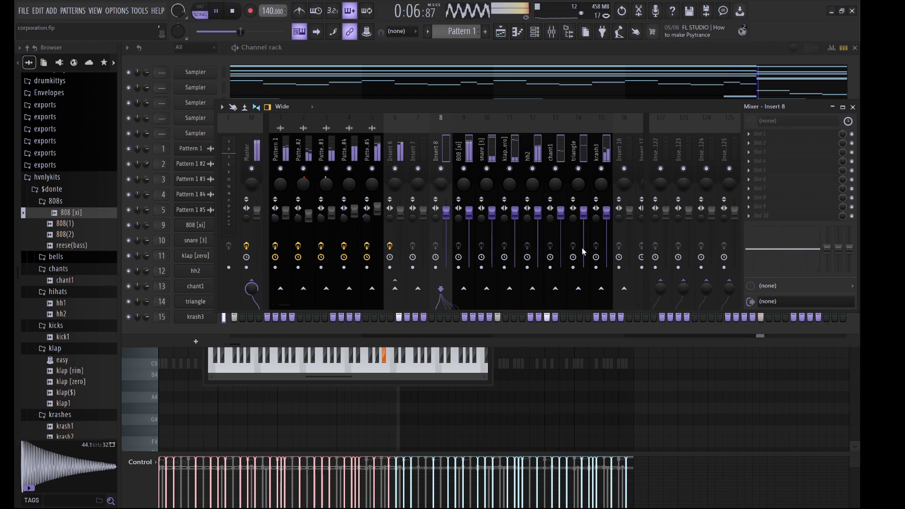
{"action": "left_click_drag", "start_coordinate": [468, 166], "coordinate": [443, 151]}
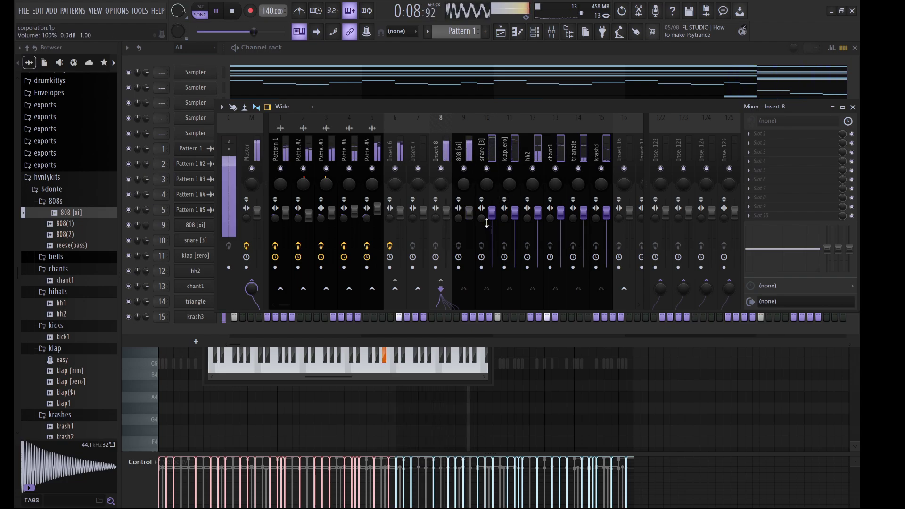
Pull the faders of mixer tracks snare [3] through krash3 fully down and raise the 808 [xi] fader slightly
{"action": "left_click_drag", "start_coordinate": [489, 219], "coordinate": [490, 269]}
{"action": "mouse_move", "coordinate": [459, 218]}
{"action": "left_mouse_down"}
{"action": "mouse_move", "coordinate": [458, 191]}
{"action": "mouse_move", "coordinate": [446, 216]}
{"action": "mouse_move", "coordinate": [472, 210]}
{"action": "left_mouse_up"}
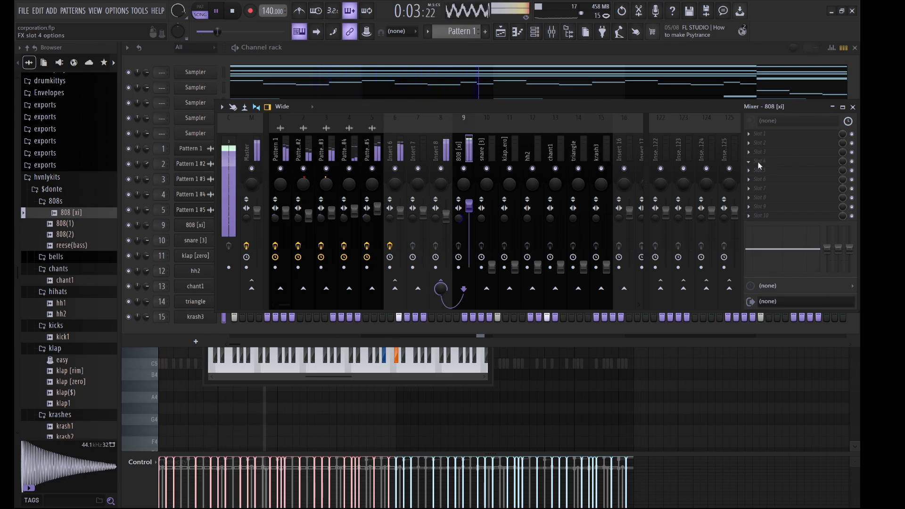
Add Fruity Parametric EQ 2 to the 808 [xi] track, boosting bass and low mids and cutting highs, and lower its fader slightly
{"action": "left_click", "coordinate": [632, 378]}
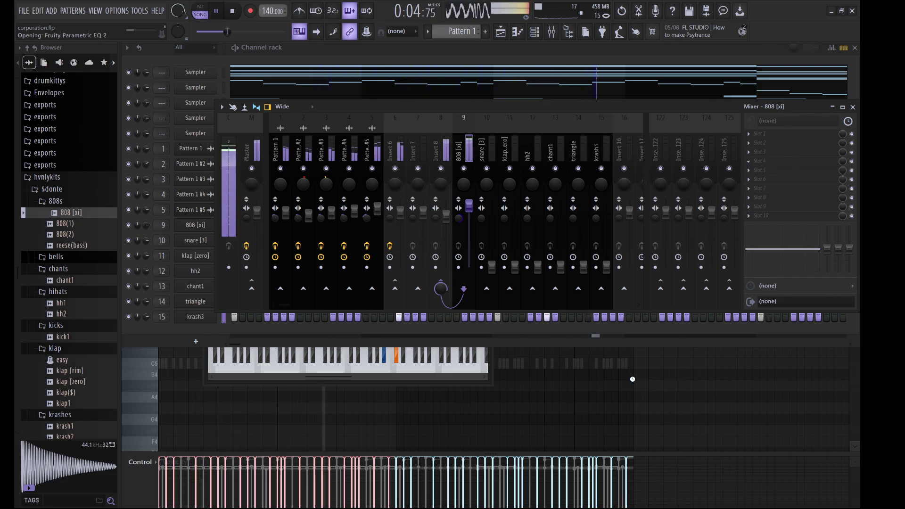
{"action": "left_click_drag", "start_coordinate": [434, 253], "coordinate": [423, 321]}
{"action": "mouse_move", "coordinate": [321, 253]}
{"action": "left_mouse_down"}
{"action": "mouse_move", "coordinate": [317, 242]}
{"action": "mouse_move", "coordinate": [263, 238]}
{"action": "mouse_move", "coordinate": [330, 241]}
{"action": "left_mouse_up"}
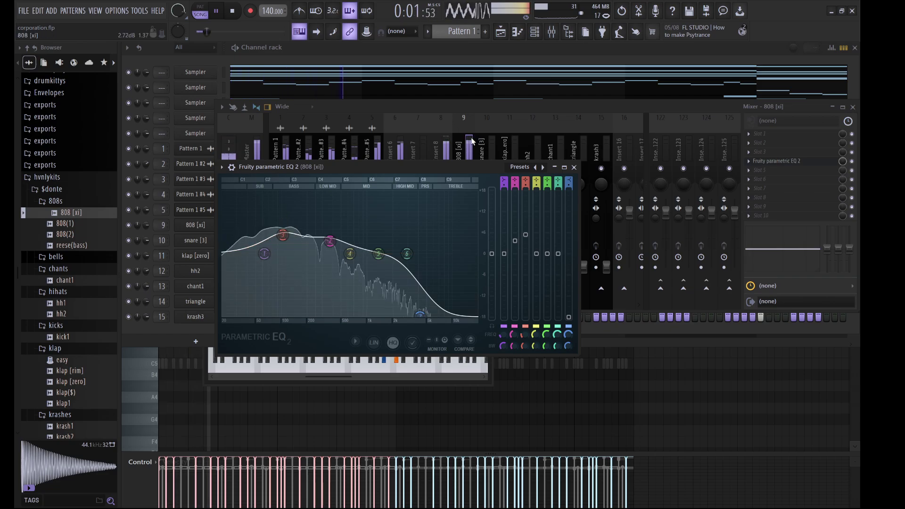
{"action": "left_click", "coordinate": [469, 208]}
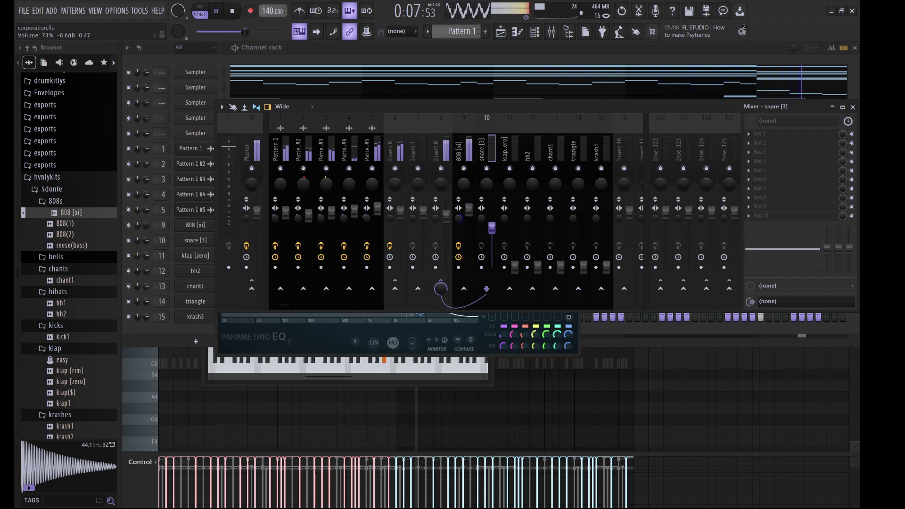
Set the snare [3] track volume to 94% and its EQ to -18 dB at 90 Hz and +3.6 dB at 5.2 kHz
{"action": "left_click_drag", "start_coordinate": [492, 228], "coordinate": [491, 217]}
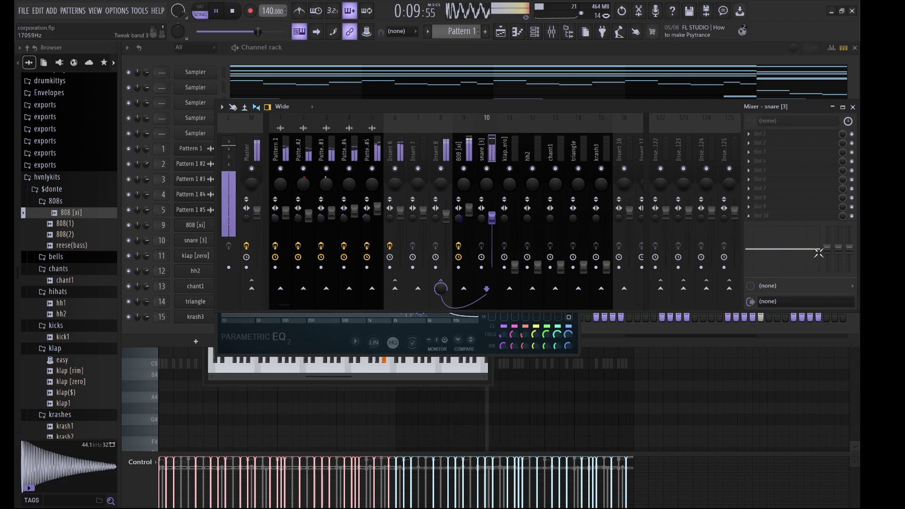
{"action": "left_click_drag", "start_coordinate": [827, 248], "coordinate": [800, 244]}
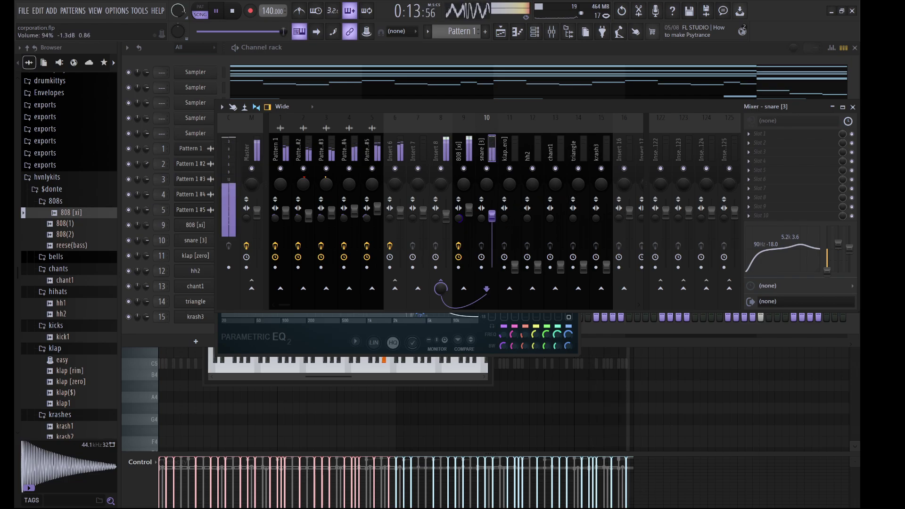
Raise the klap [zero] and hh2 faders and shape their track EQs, cutting hh2 by 18 dB at 90 Hz
{"action": "left_click", "coordinate": [514, 275]}
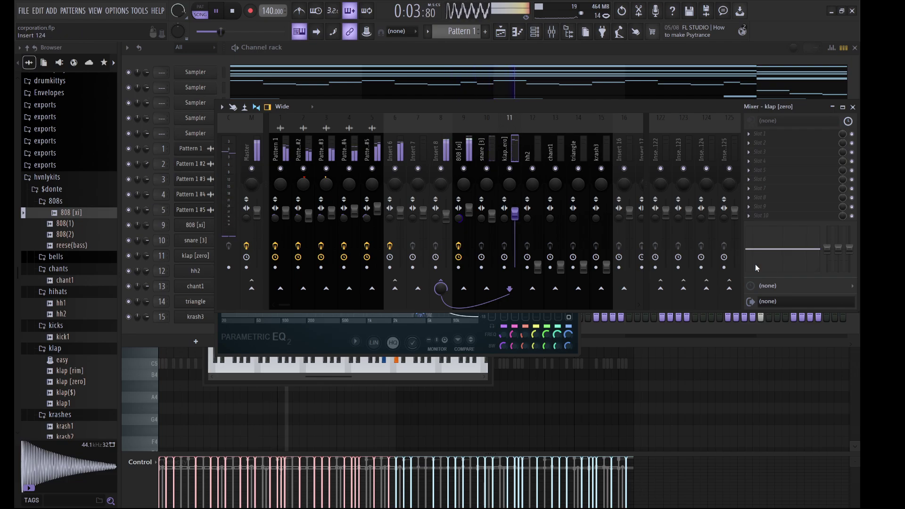
{"action": "left_click_drag", "start_coordinate": [756, 268], "coordinate": [783, 253]}
{"action": "left_click", "coordinate": [537, 155]}
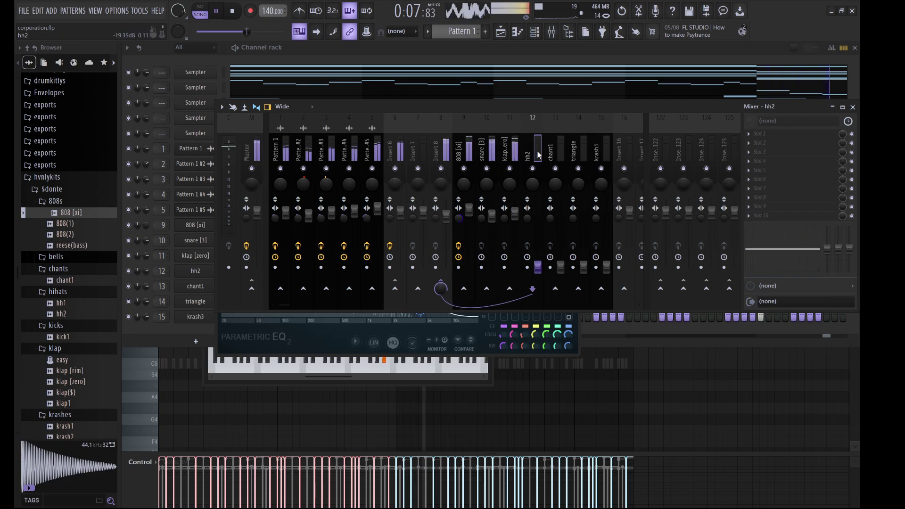
{"action": "left_click_drag", "start_coordinate": [537, 267], "coordinate": [538, 208]}
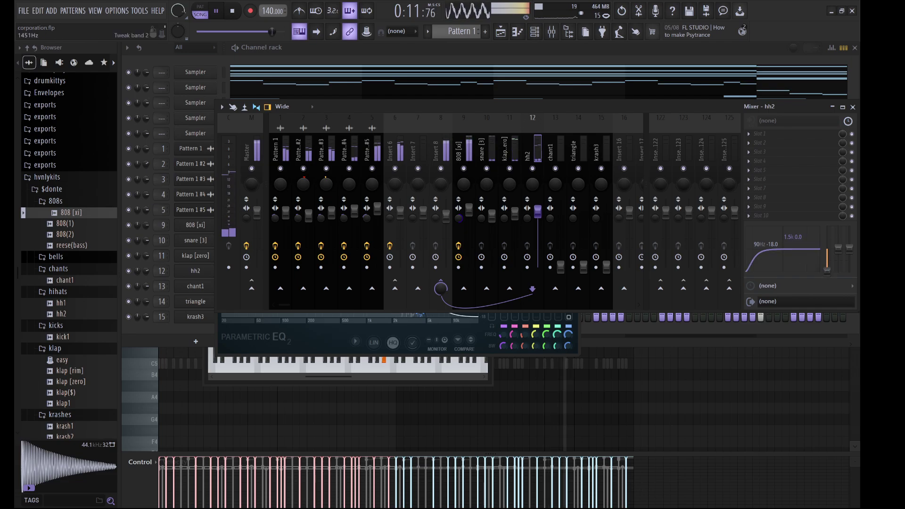
Raise the chant1 fader with EQ at -18 dB at 90 Hz and +2.2 dB at 4.0 kHz, and pan triangle 4% left
{"action": "left_click", "coordinate": [553, 154]}
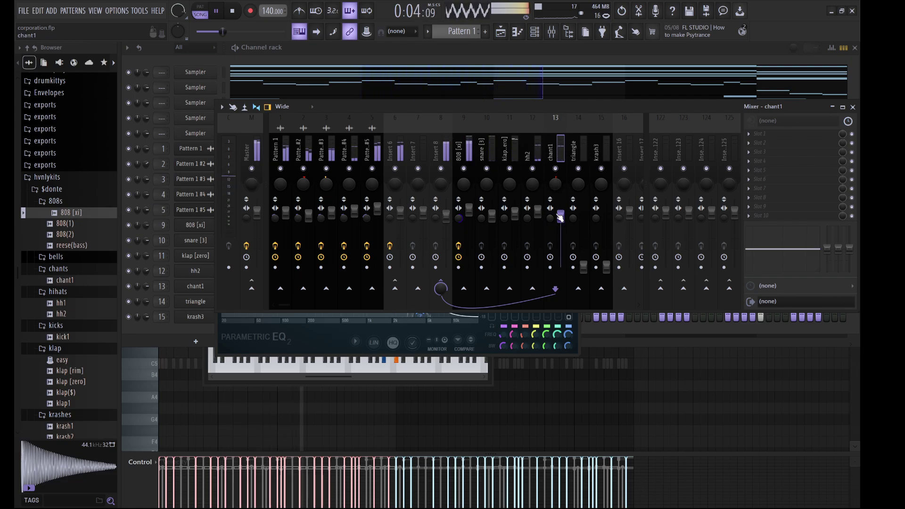
{"action": "left_click_drag", "start_coordinate": [581, 186], "coordinate": [581, 190]}
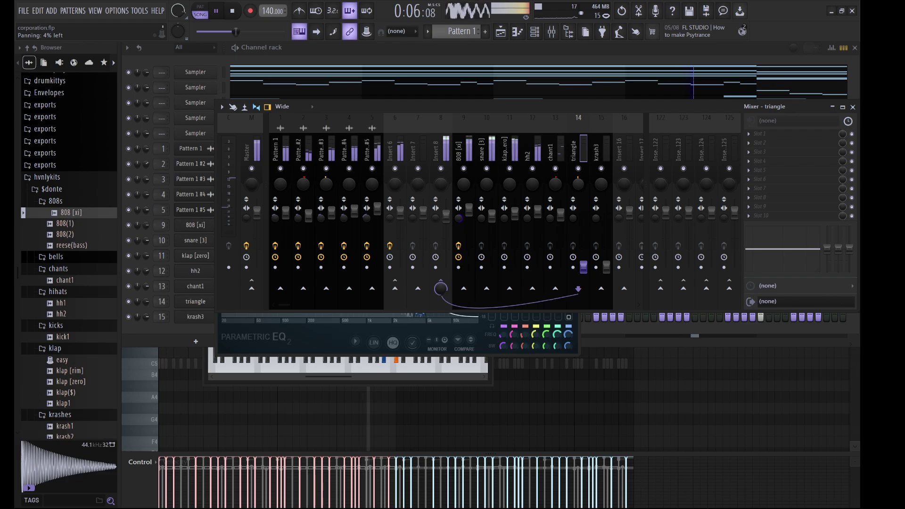
{"action": "left_click", "coordinate": [564, 145]}
{"action": "left_click_drag", "start_coordinate": [826, 249], "coordinate": [795, 246]}
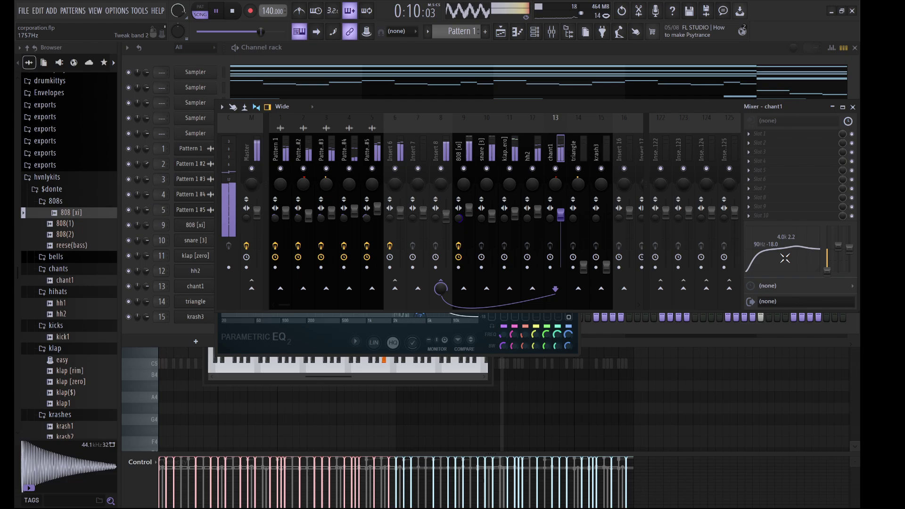
Raise the triangle fader and set its EQ to -18 dB at 90 Hz and +2.3 dB at 4.1 kHz
{"action": "left_click", "coordinate": [584, 229]}
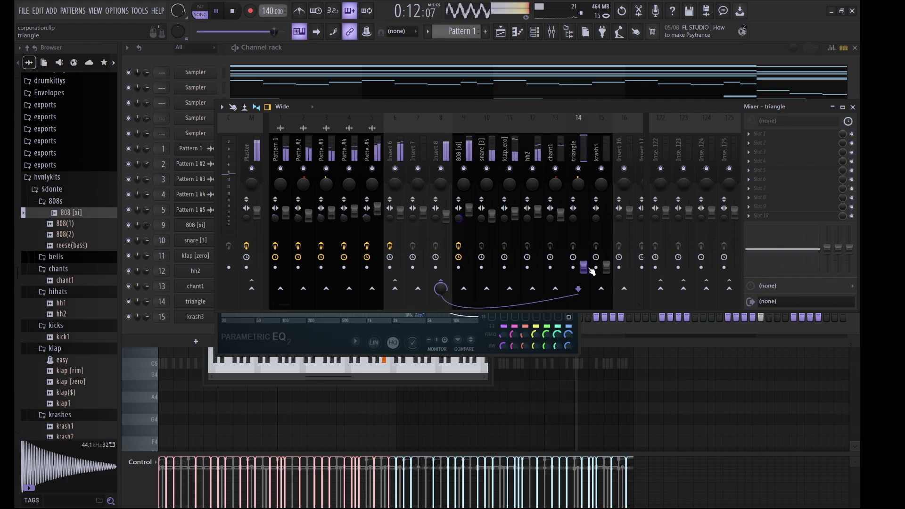
{"action": "left_click_drag", "start_coordinate": [584, 267], "coordinate": [584, 212]}
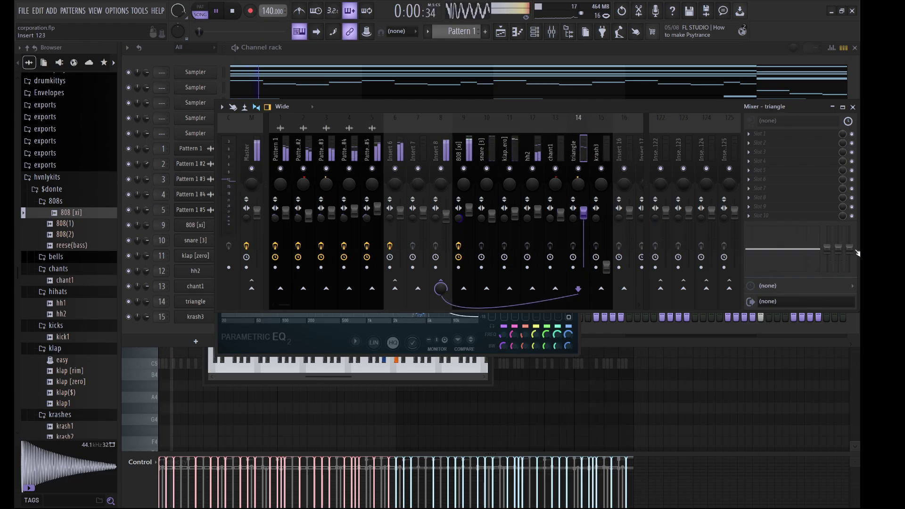
{"action": "left_click_drag", "start_coordinate": [826, 249], "coordinate": [790, 244]}
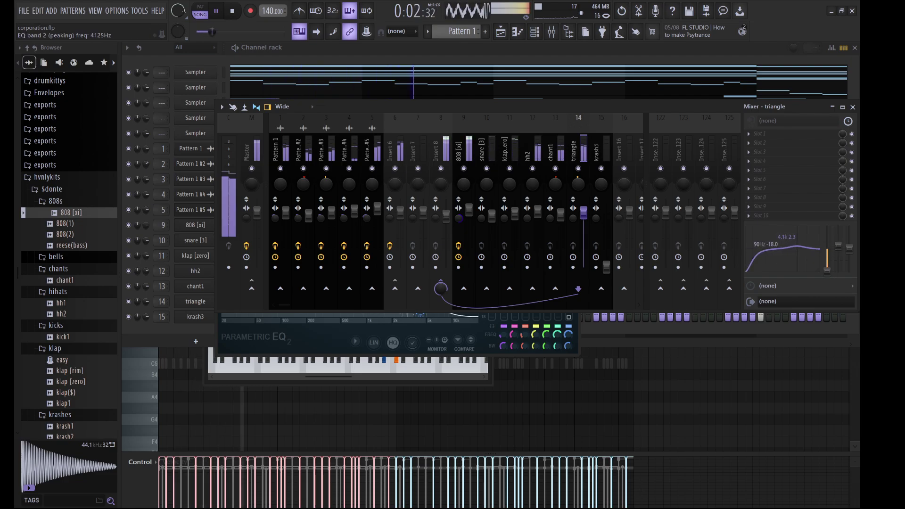
Raise the krash3 fader and set its EQ to -18 dB at 90 Hz and +3.0 dB at 4.0 kHz
{"action": "left_click", "coordinate": [606, 154]}
{"action": "left_click_drag", "start_coordinate": [607, 256], "coordinate": [609, 219]}
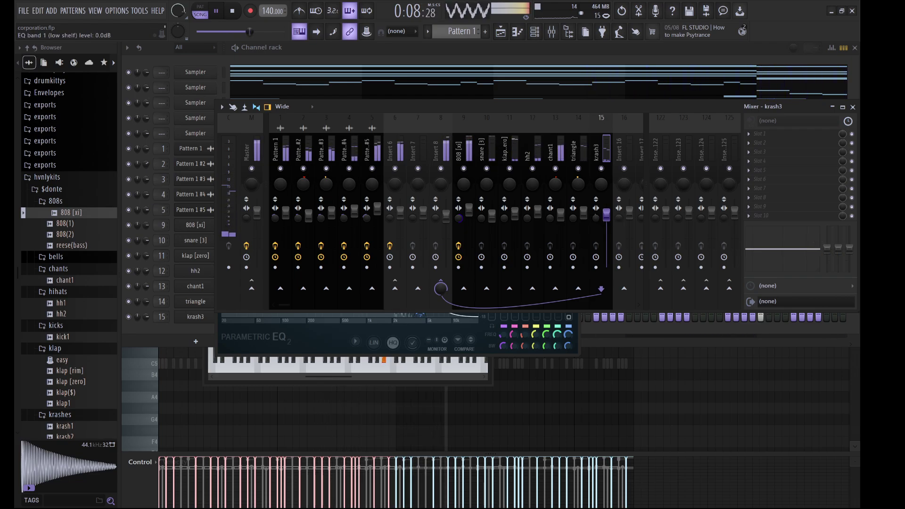
{"action": "left_click_drag", "start_coordinate": [826, 248], "coordinate": [827, 270]}
{"action": "left_click_drag", "start_coordinate": [780, 249], "coordinate": [796, 246]}
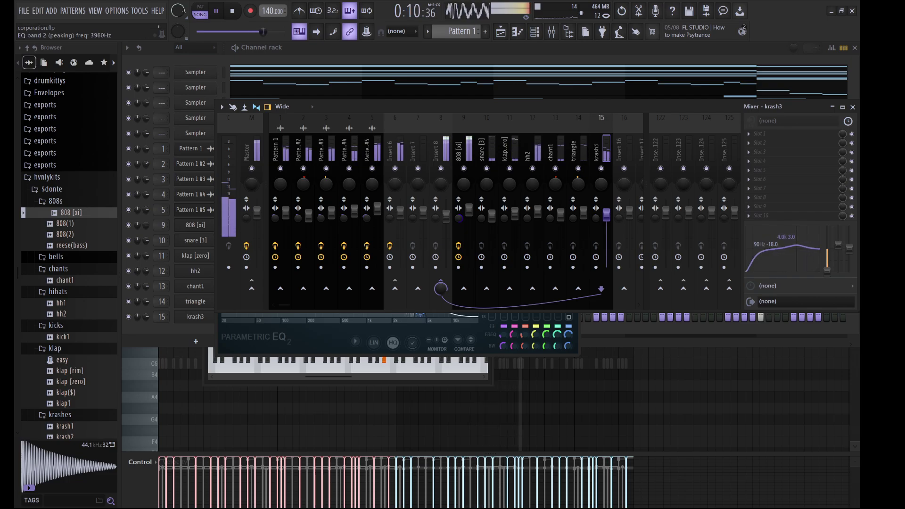
Add FabFilter Pro-C 2 to Insert 8 with the Pumping style, 4x oversampling and an EQ-shaped internal side chain
{"action": "left_click", "coordinate": [441, 151]}
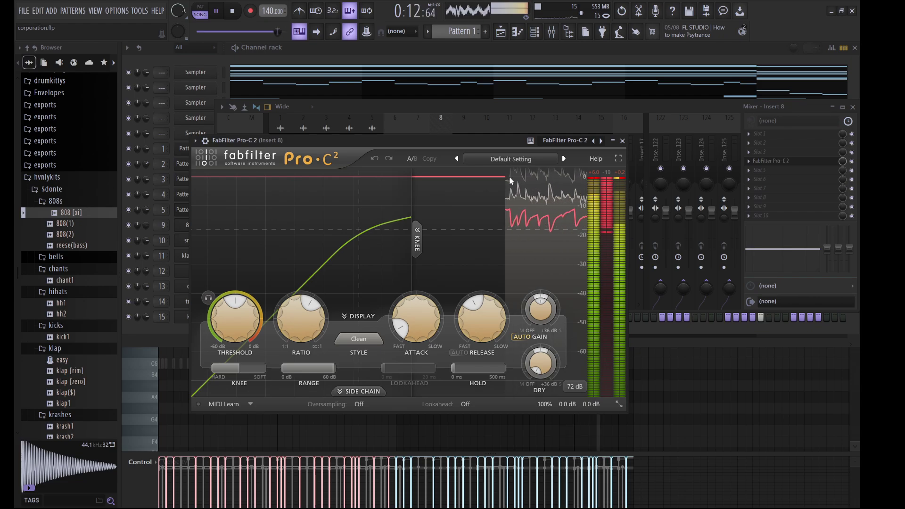
{"action": "left_click", "coordinate": [700, 203]}
{"action": "left_click", "coordinate": [429, 108]}
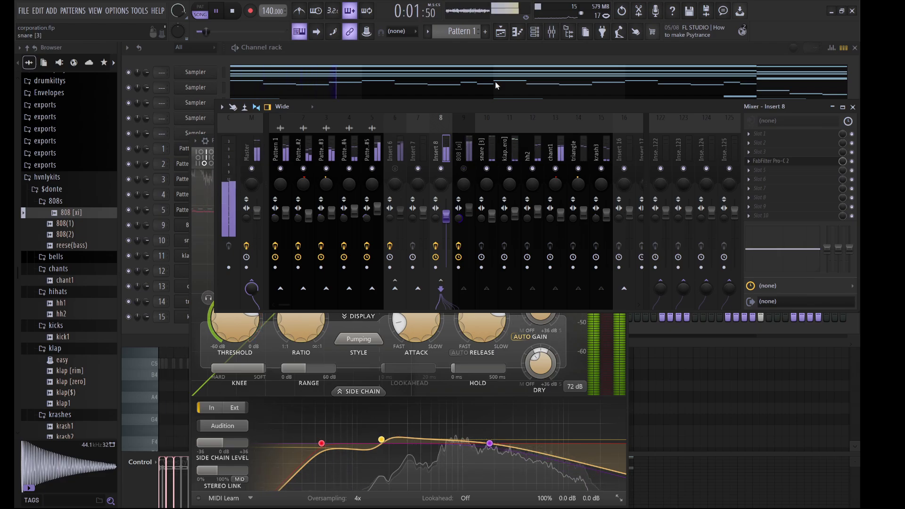
Mute the Insert 8 drum bus in the mixer and leave only the playlist arrangement open
{"action": "left_click", "coordinate": [507, 31]}
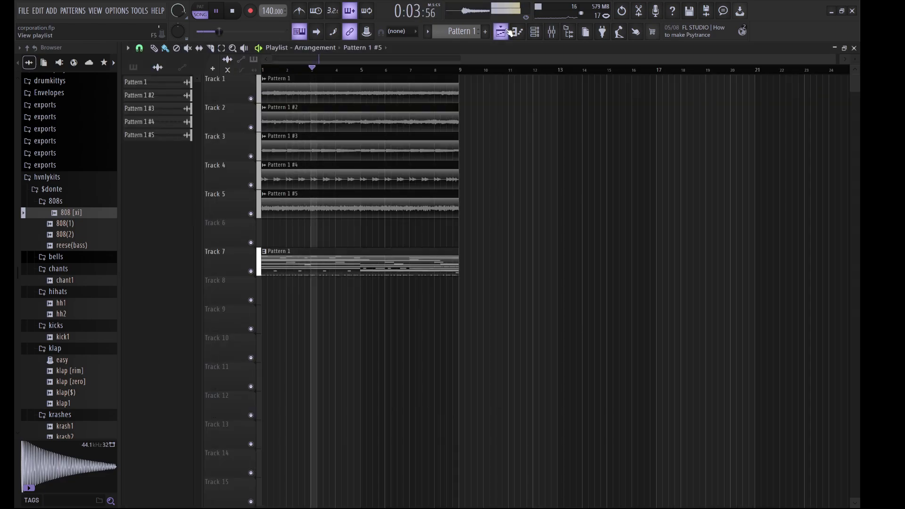
{"action": "left_click", "coordinate": [551, 32]}
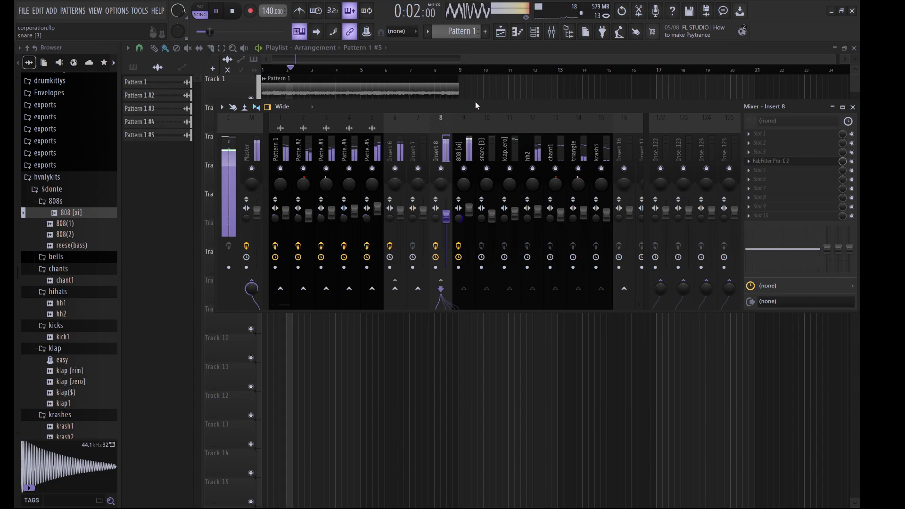
{"action": "key", "text": "F9"}
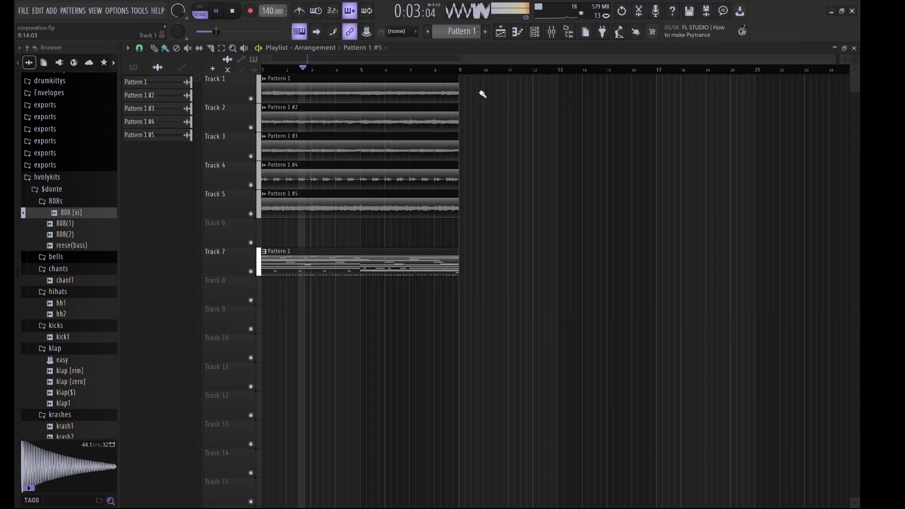
{"action": "left_click", "coordinate": [552, 32]}
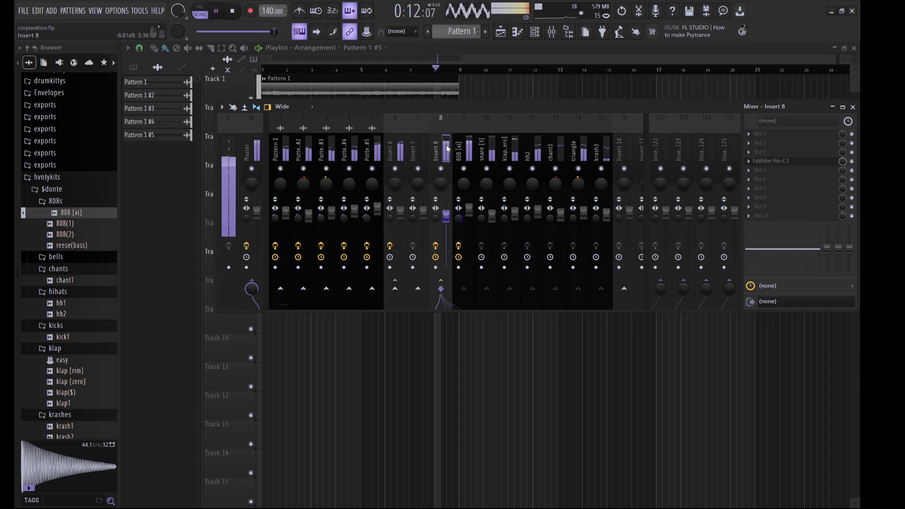
{"action": "left_click", "coordinate": [441, 168]}
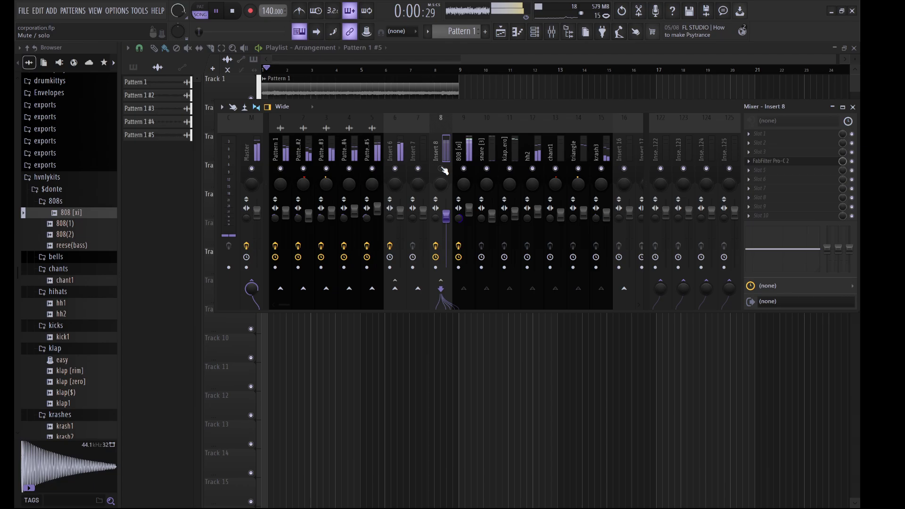
{"action": "key", "text": "F9"}
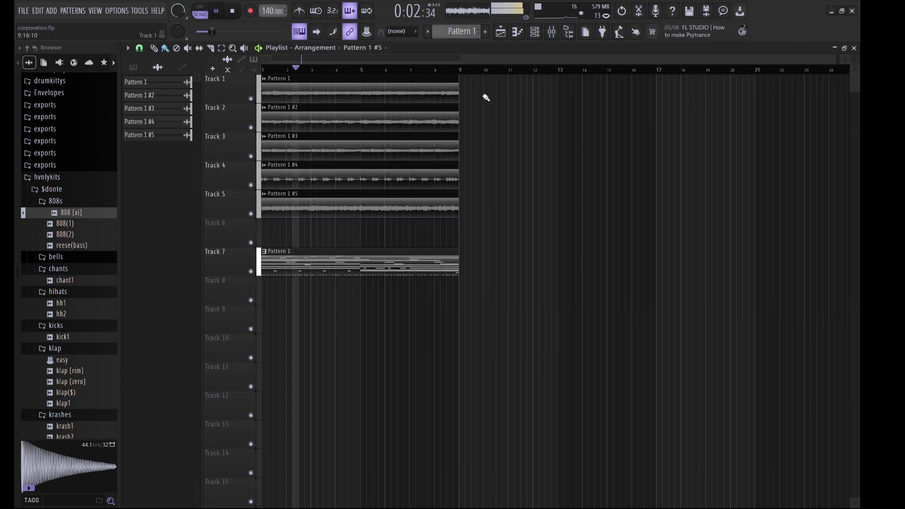